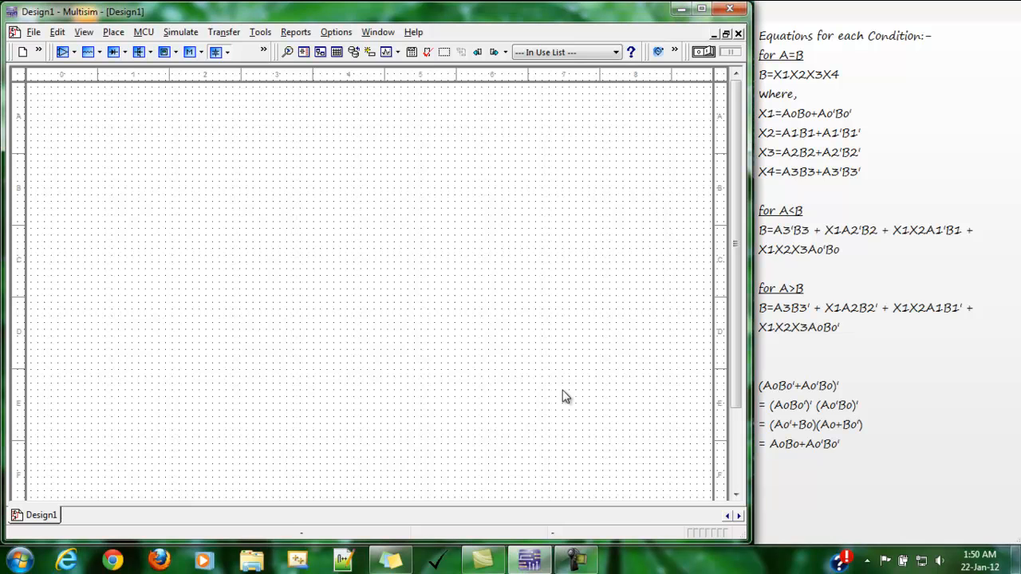
click(859, 194)
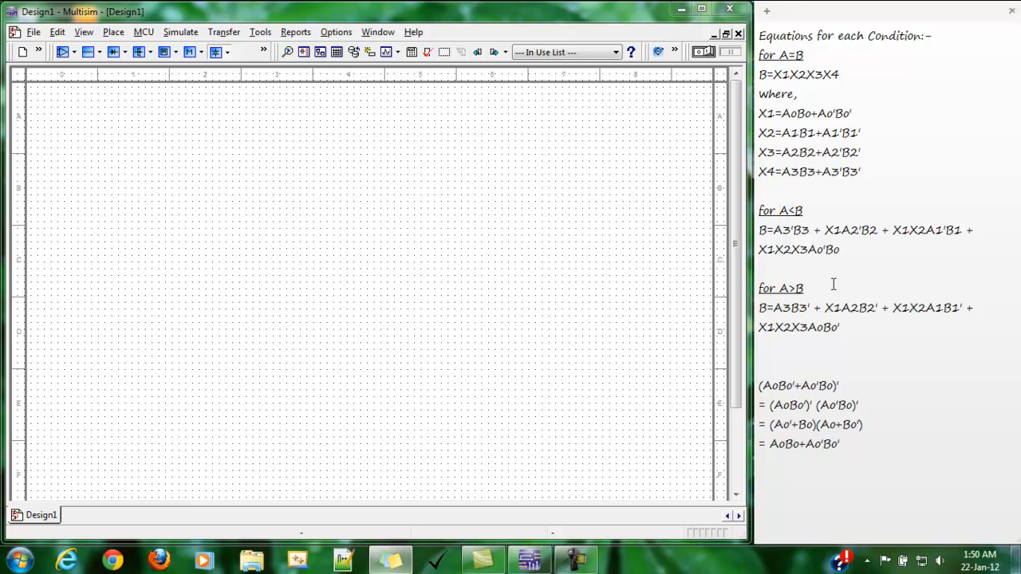
click(646, 320)
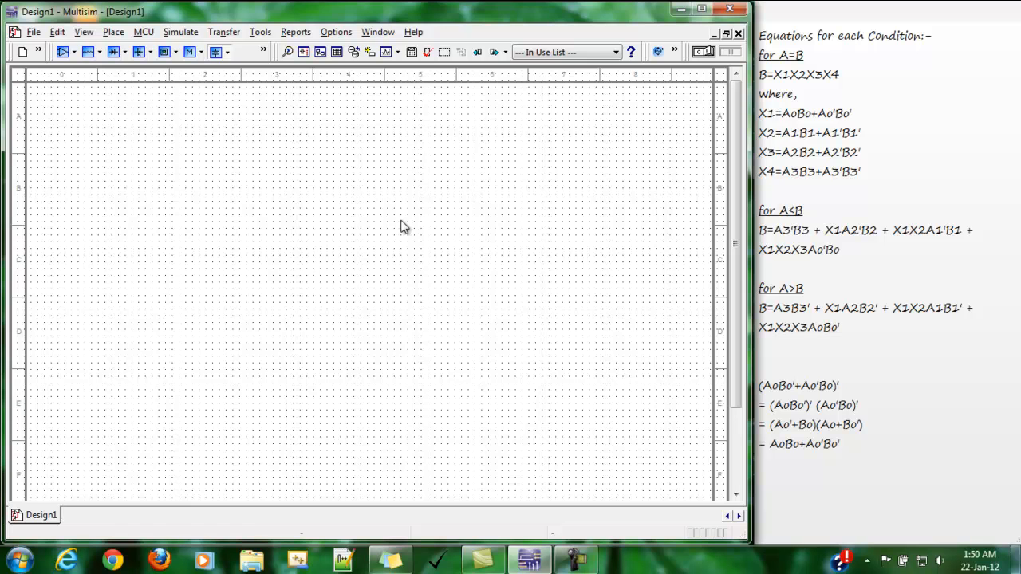
Place a VCC power source from the Sources group in the upper-left corner of the schematic
click(114, 32)
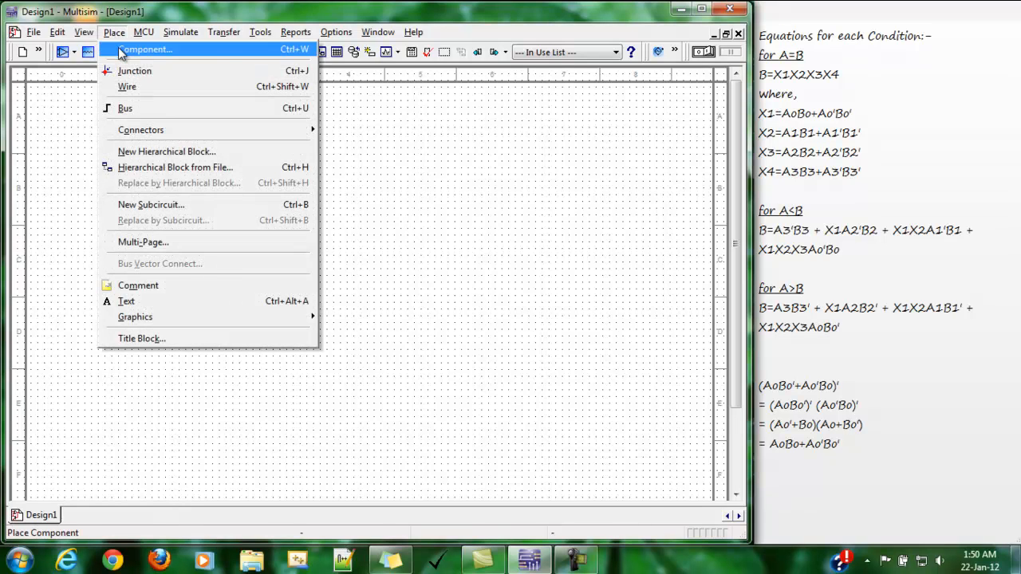
click(120, 48)
click(196, 183)
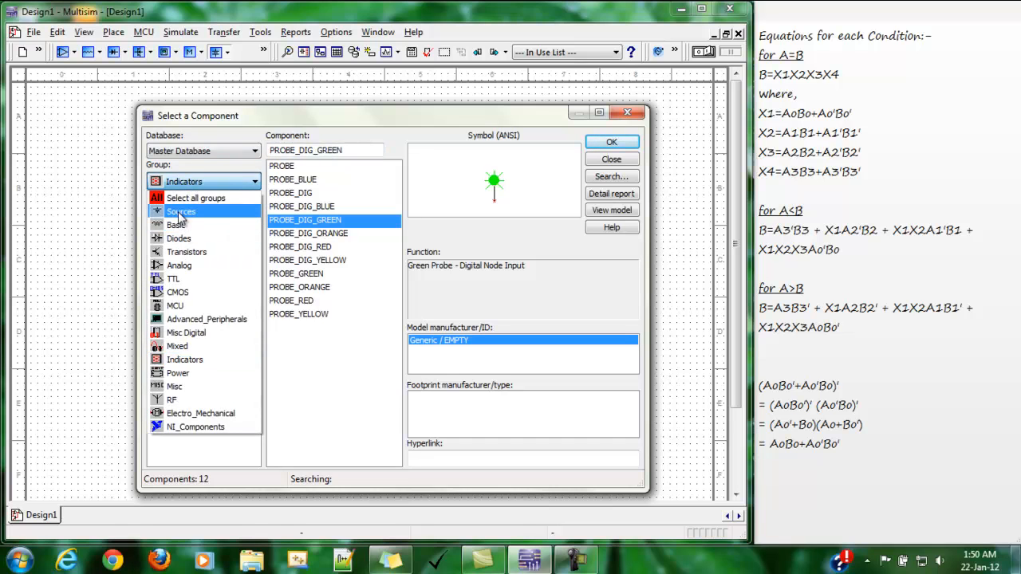
click(183, 212)
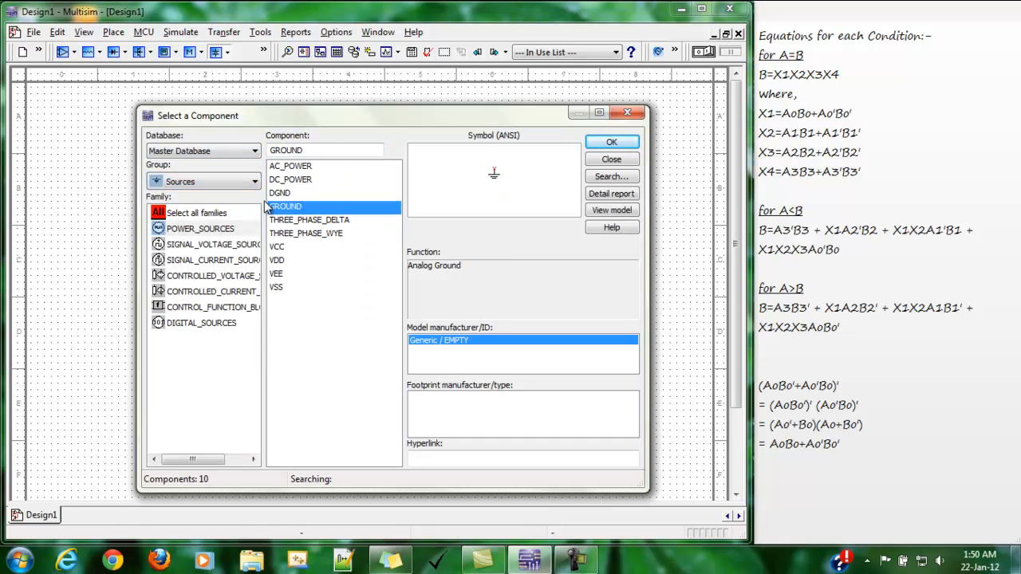
click(288, 254)
click(611, 142)
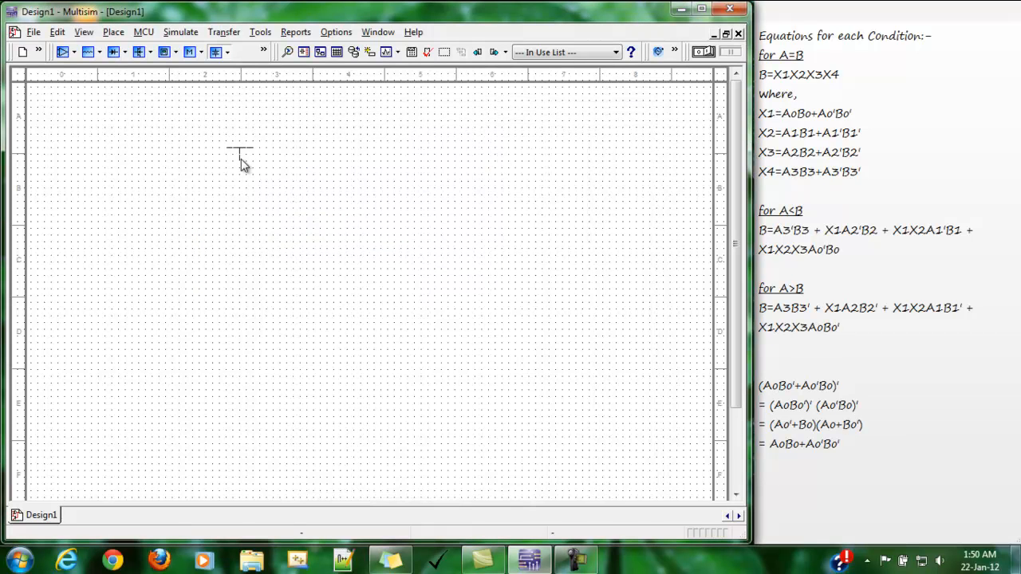
click(60, 118)
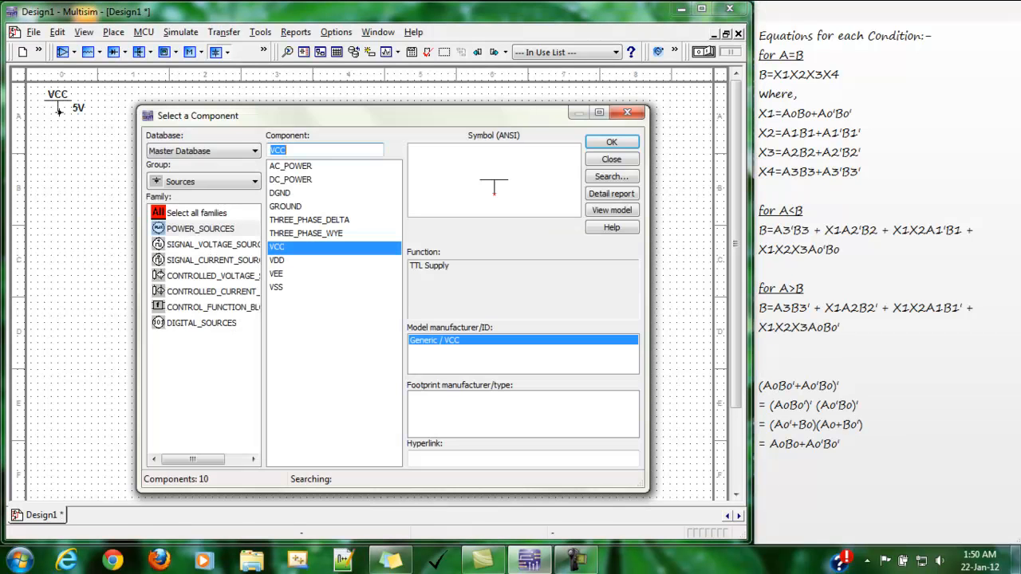
Place an analog GROUND in the lower-left corner of the schematic and finish placing power sources
click(295, 194)
click(300, 208)
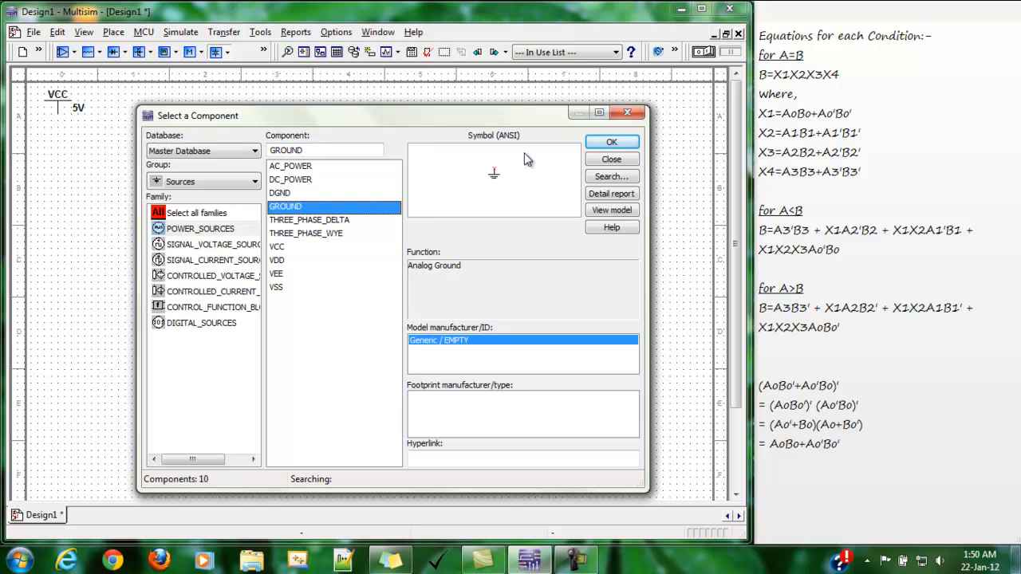
click(611, 142)
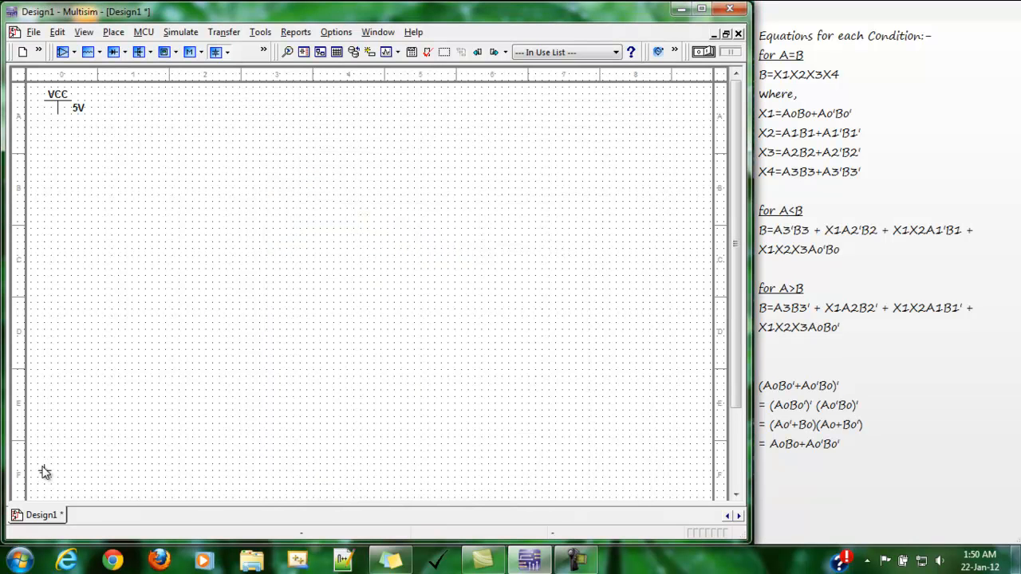
click(44, 471)
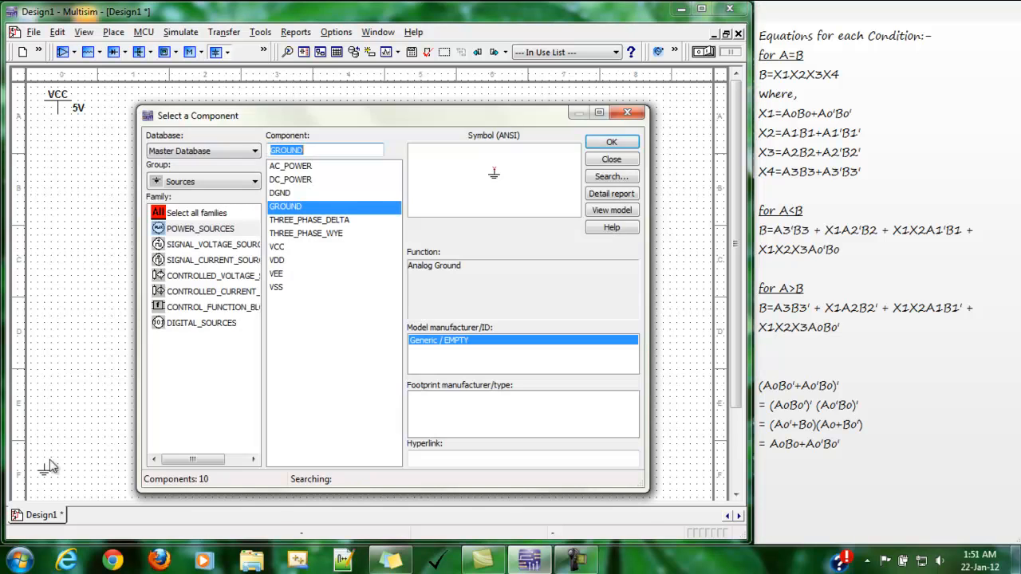
click(611, 162)
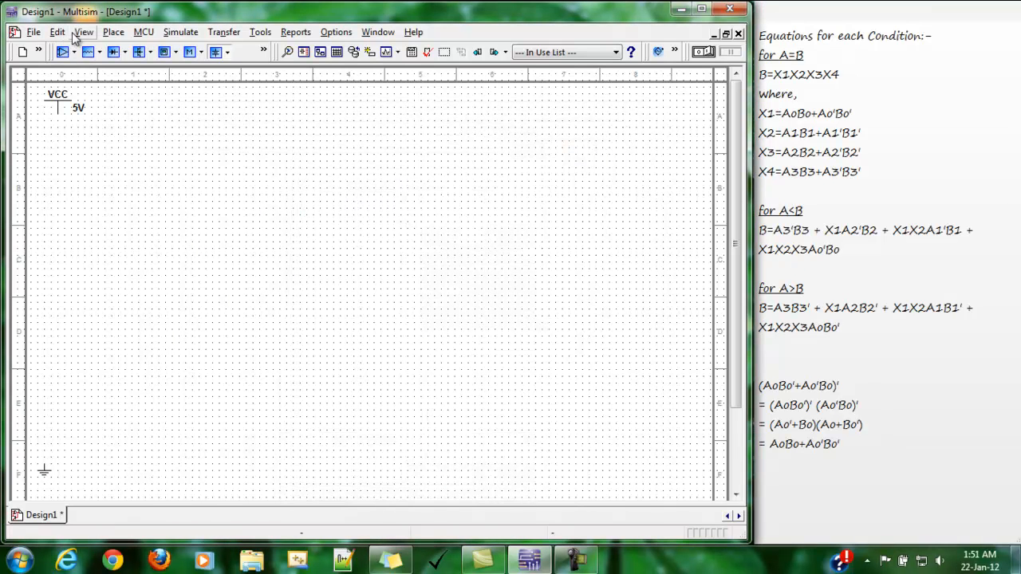
Place one SPDT switch from the Basic group's SWITCH family just below the VCC source
click(112, 32)
click(127, 50)
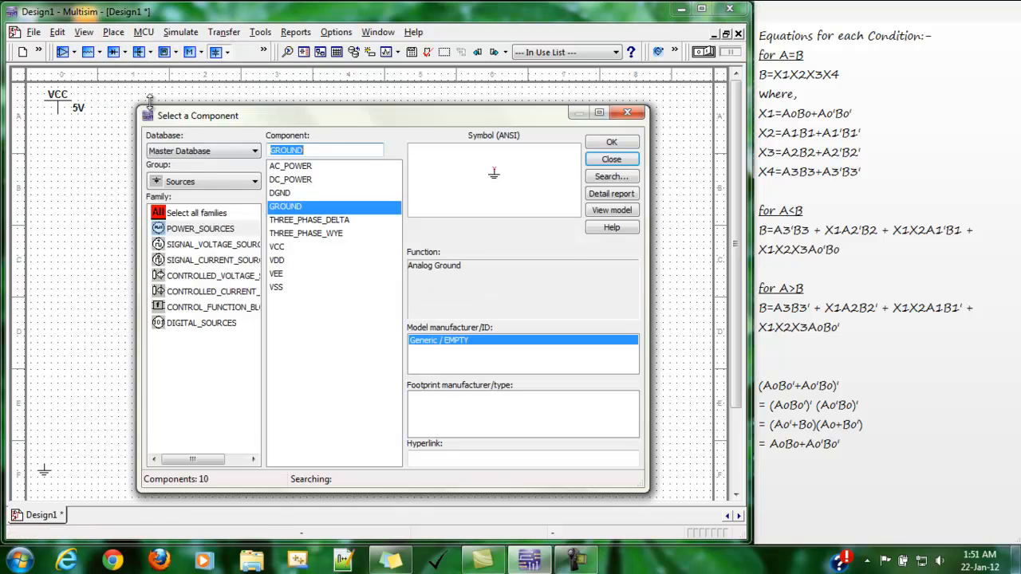
click(199, 183)
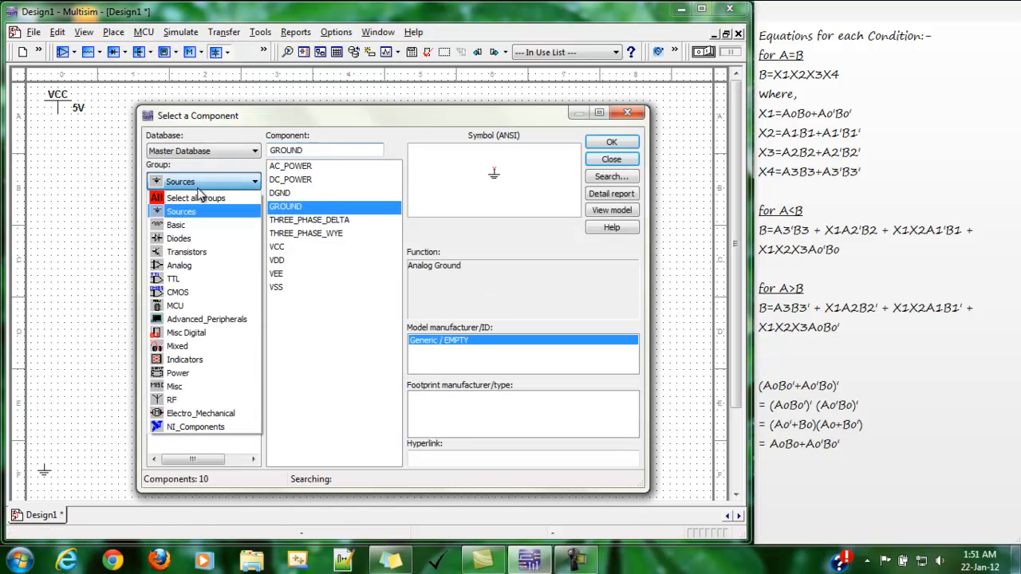
click(187, 229)
click(190, 276)
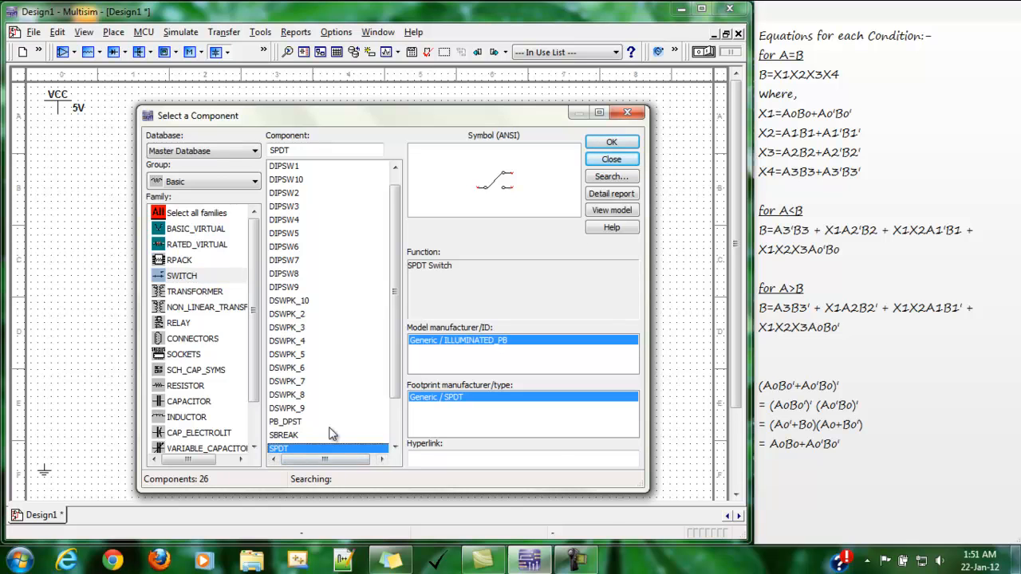
click(610, 142)
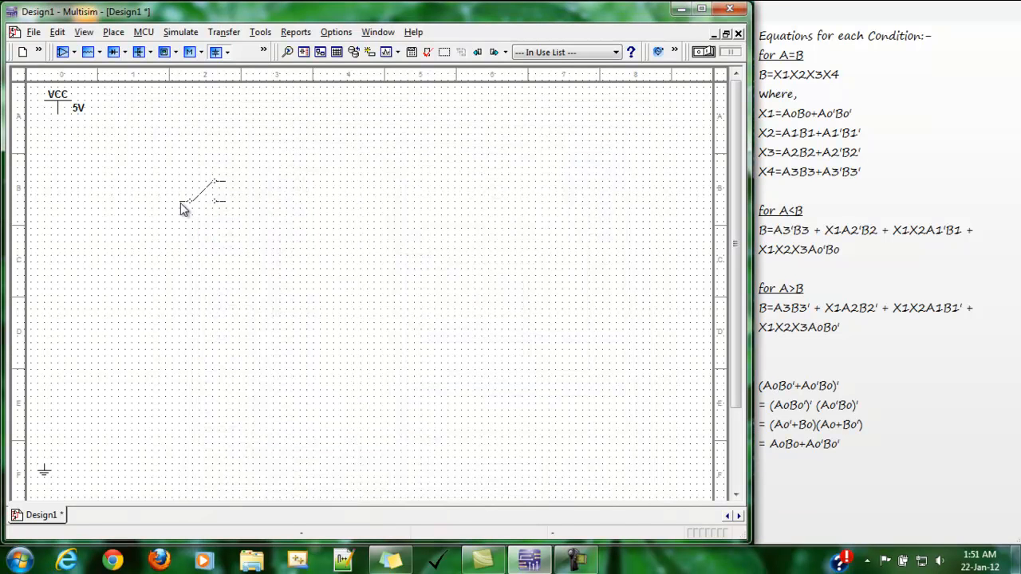
click(87, 147)
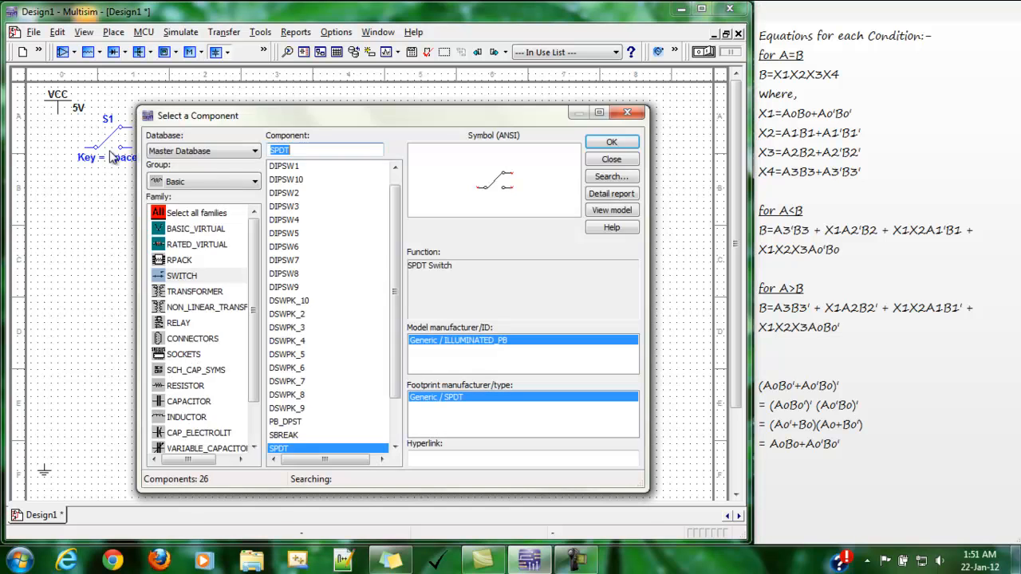
click(610, 160)
Override the schematic global display setting for the SPDT switch so that it shows only its label
click(113, 143)
right_click(114, 143)
click(166, 493)
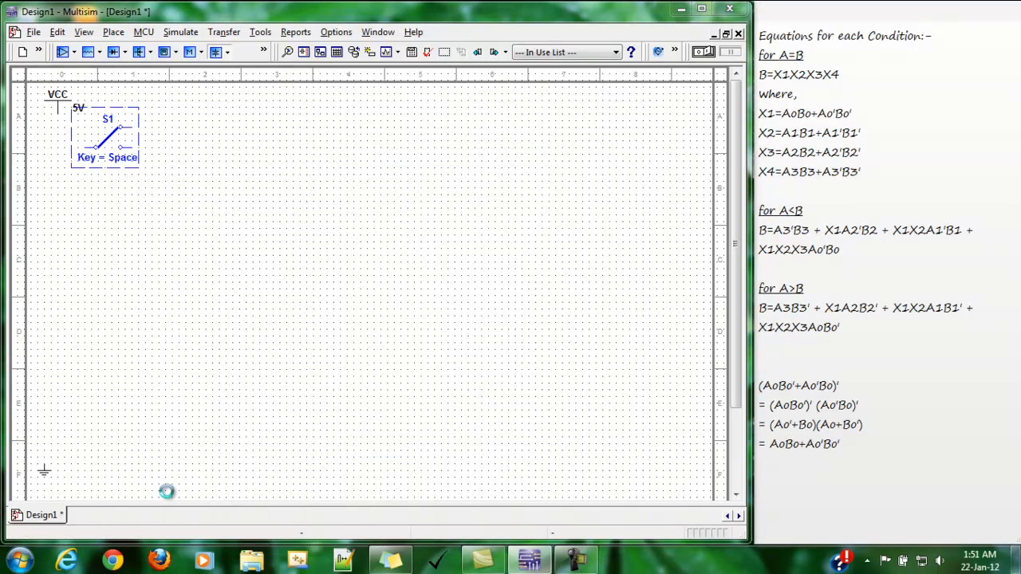
click(281, 128)
click(275, 151)
click(267, 172)
click(266, 186)
click(275, 243)
click(263, 172)
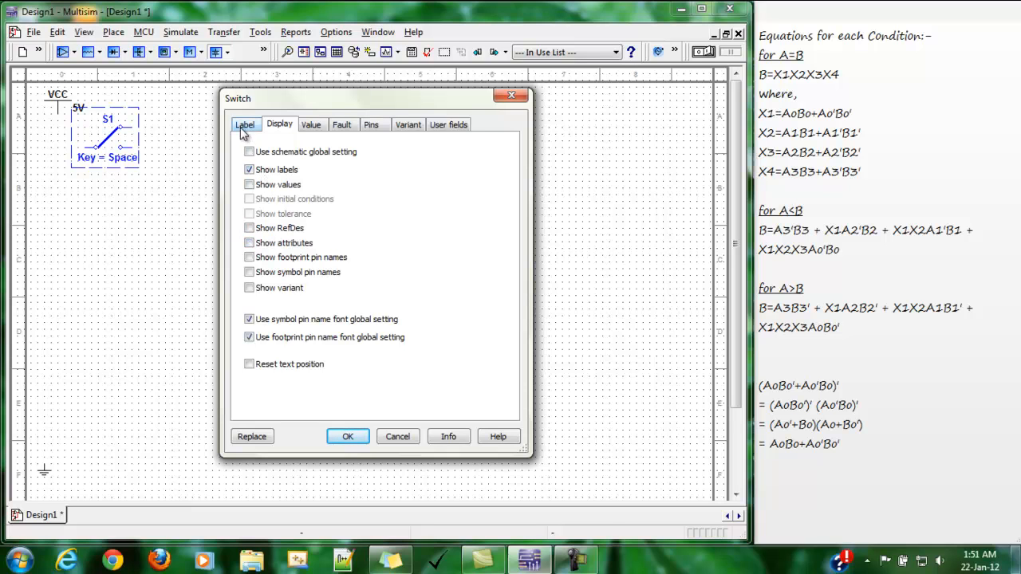
Label the SPDT switch A3 and apply its properties
click(244, 128)
click(272, 204)
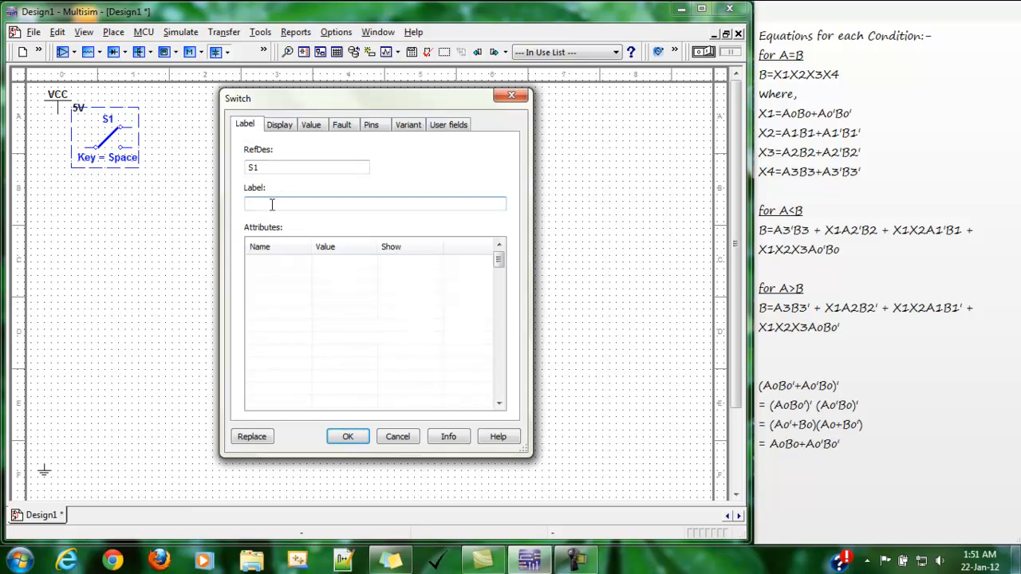
click(339, 438)
Flip switch A3 horizontally and toggle its contact to the upper terminal
click(116, 146)
right_click(115, 145)
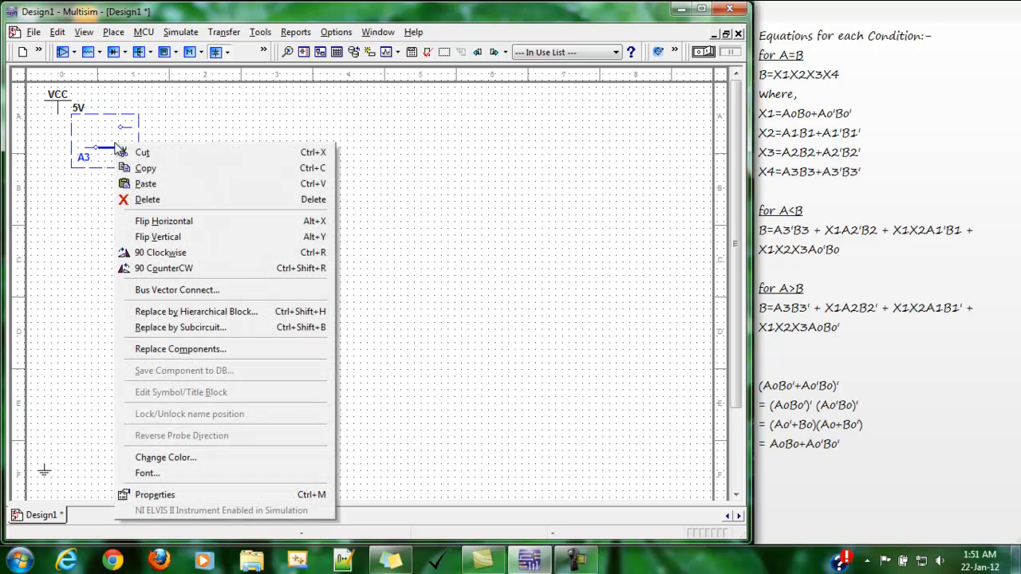
click(185, 221)
click(183, 231)
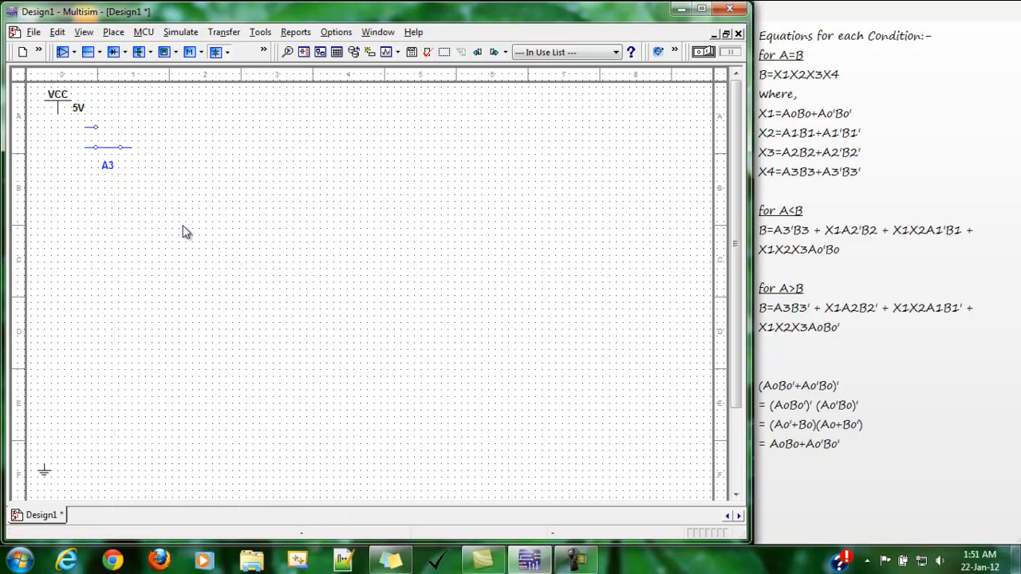
click(110, 154)
Copy switch A3 and paste one duplicate directly beneath it
right_click(128, 125)
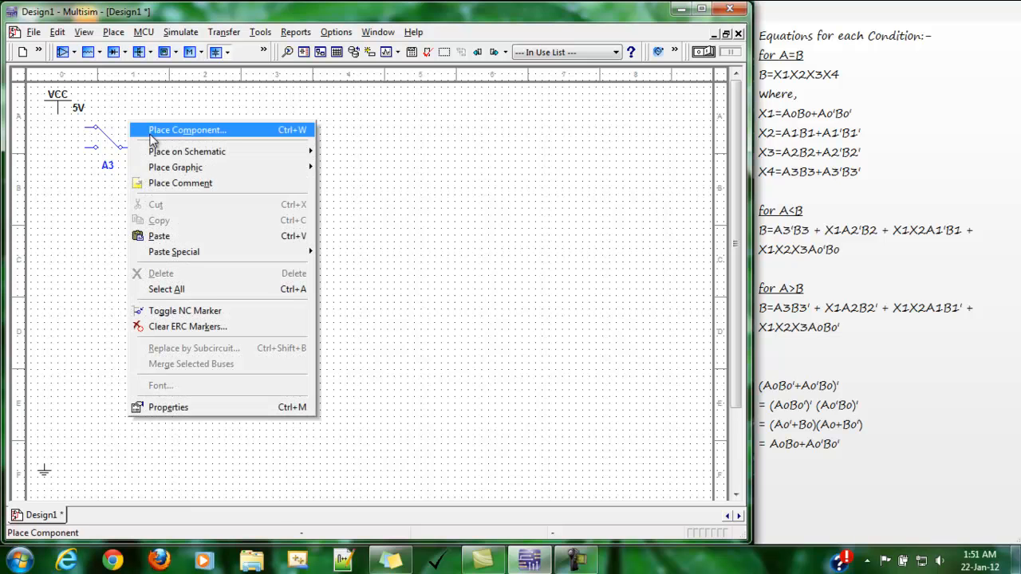
click(119, 136)
right_click(118, 135)
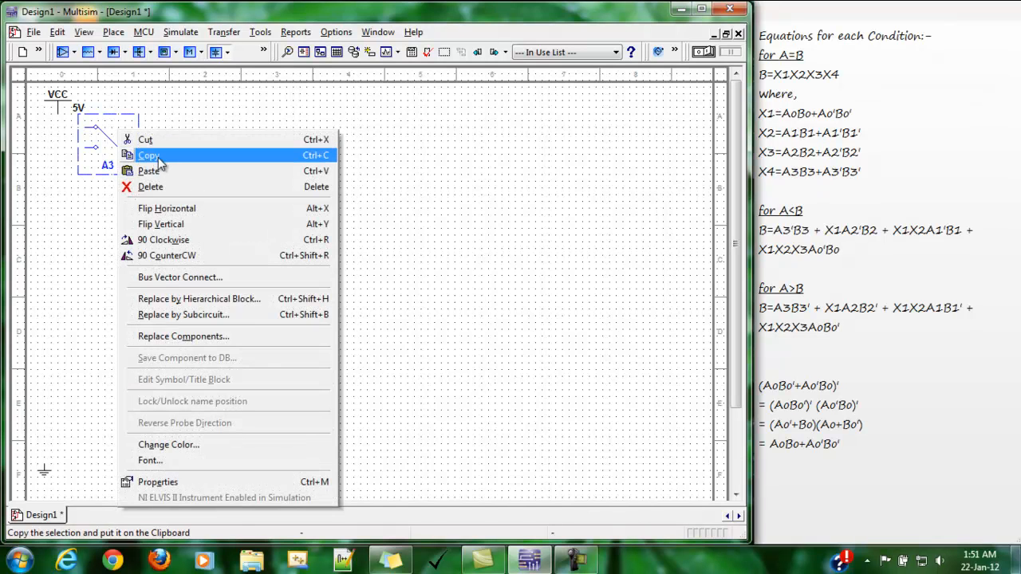
click(157, 159)
right_click(90, 208)
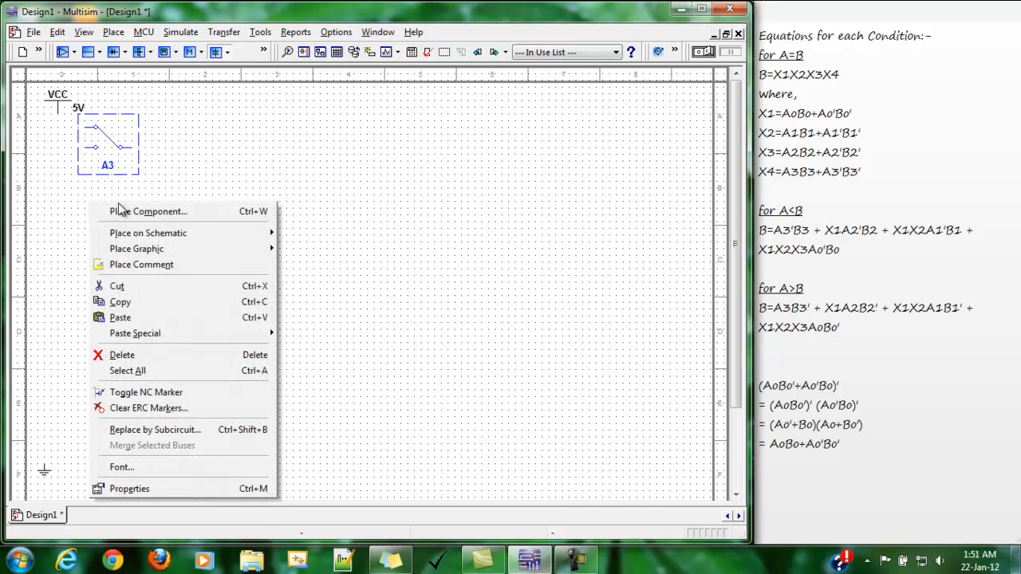
click(119, 318)
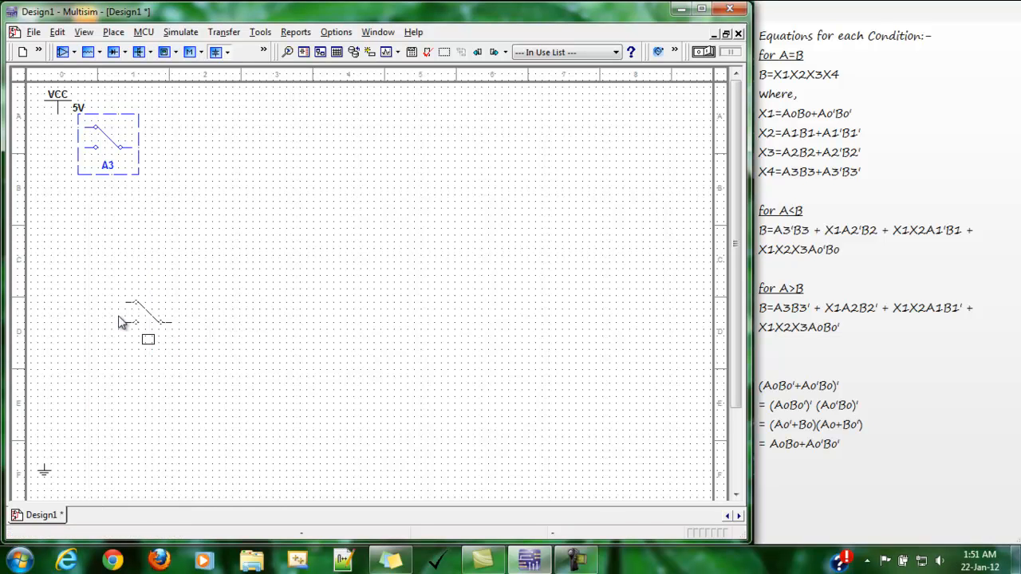
click(88, 196)
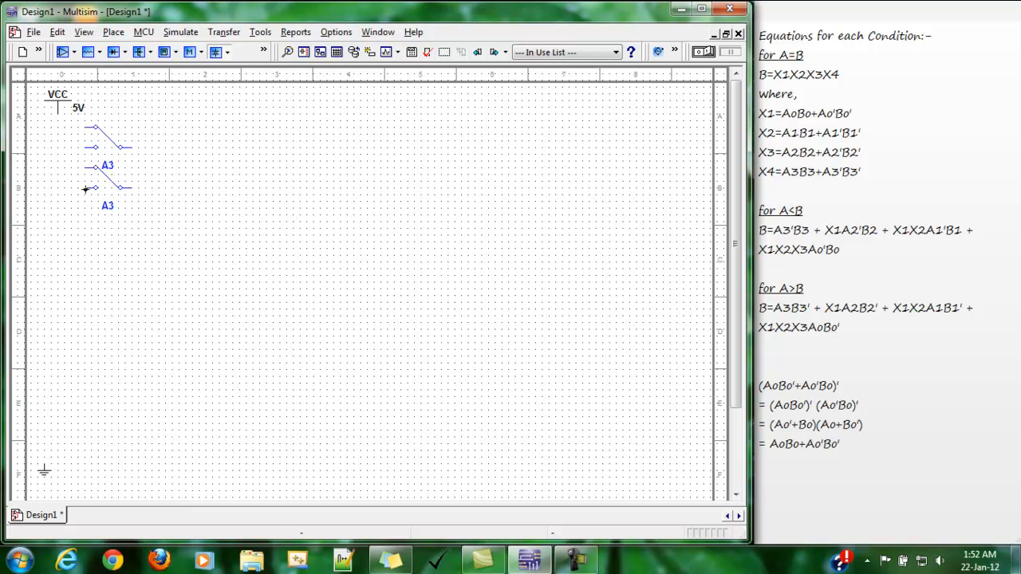
Paste six more copies of the switch, stacked evenly down the column to make eight switches
key(ctrl+v)
click(86, 230)
key(ctrl+v)
click(86, 270)
key(ctrl+v)
click(85, 308)
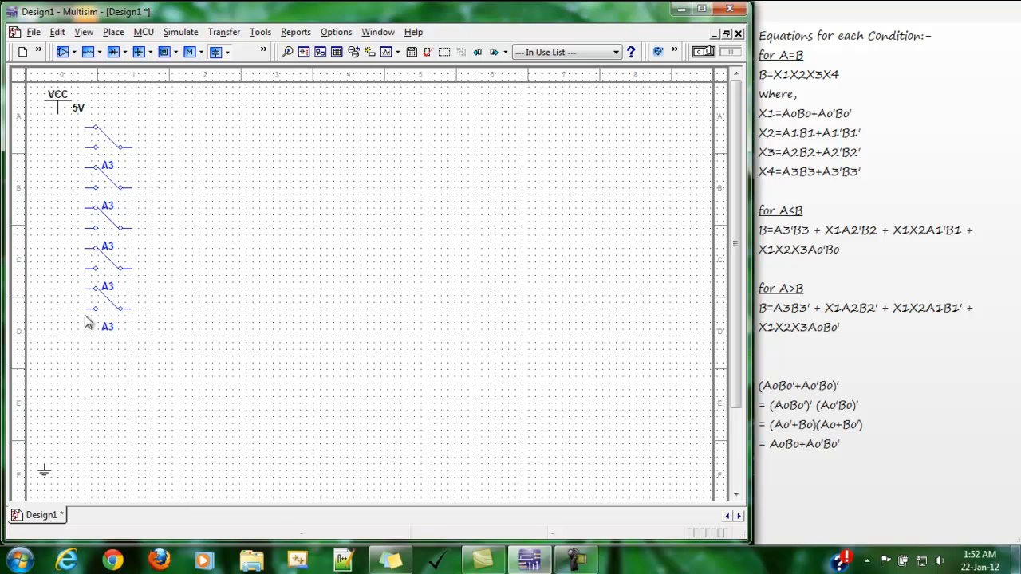
key(ctrl+v)
click(89, 353)
key(ctrl+v)
click(89, 393)
click(84, 431)
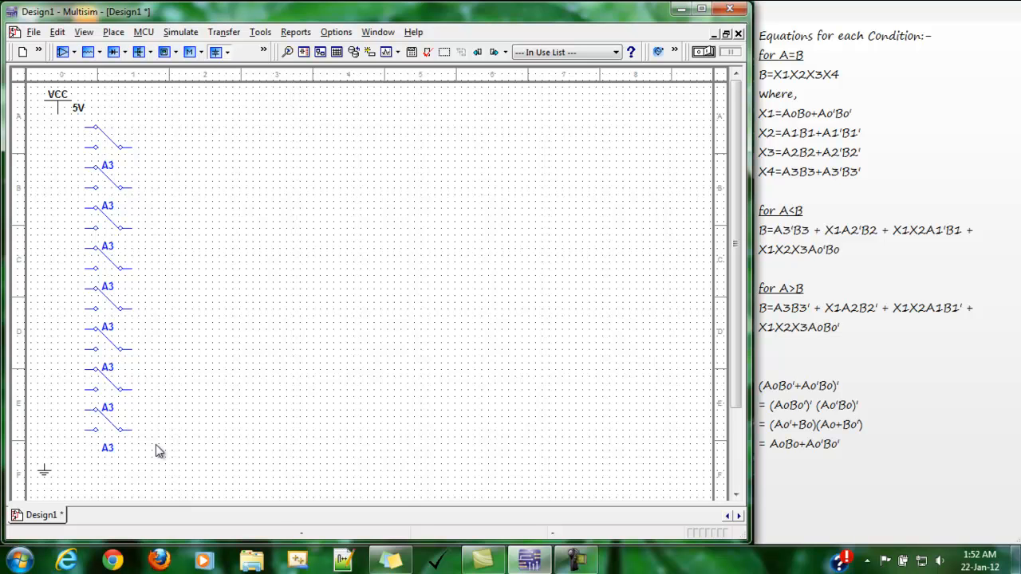
Change the label of the second switch in the column to B3
click(108, 206)
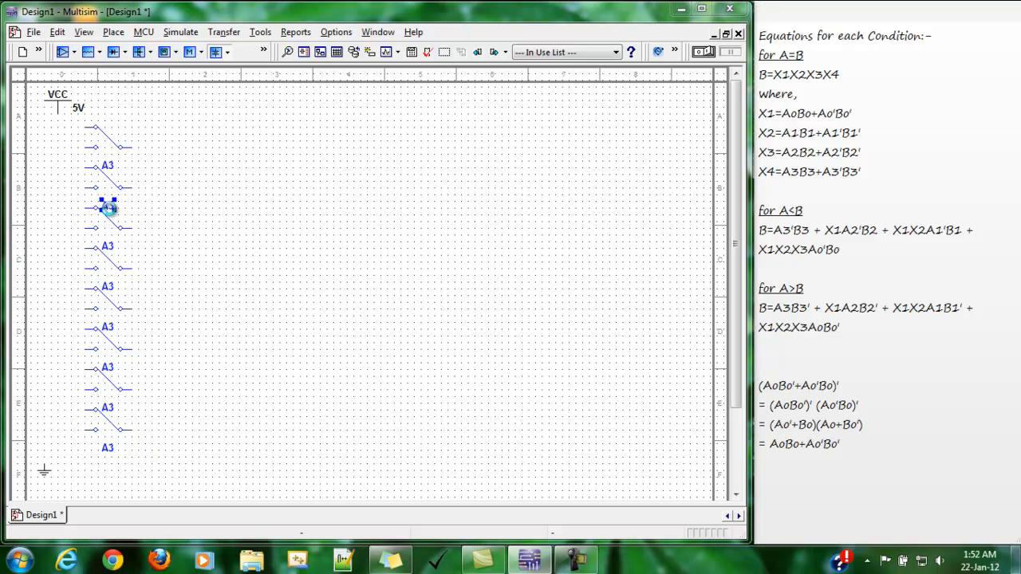
double_click(109, 208)
click(253, 204)
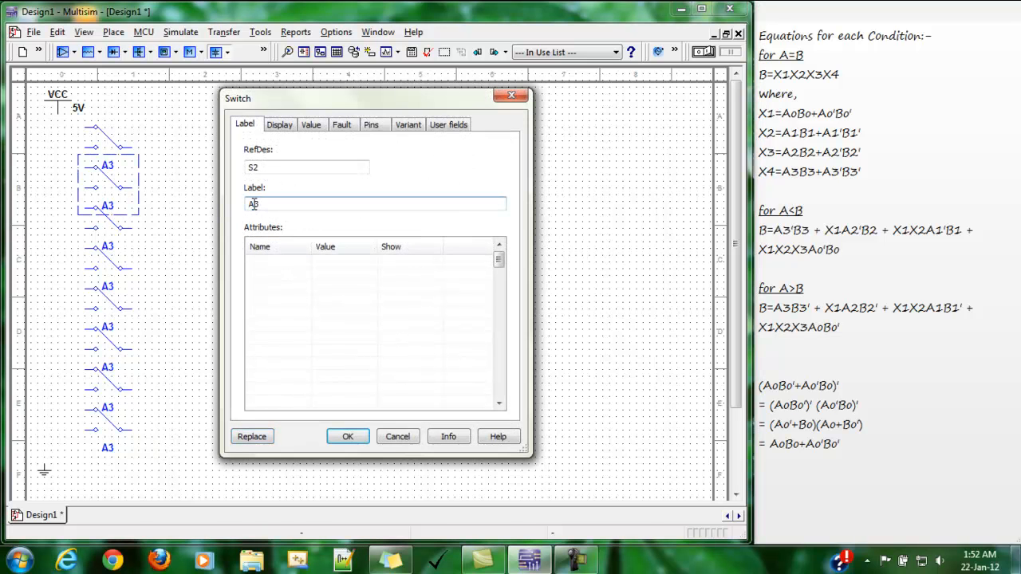
click(348, 443)
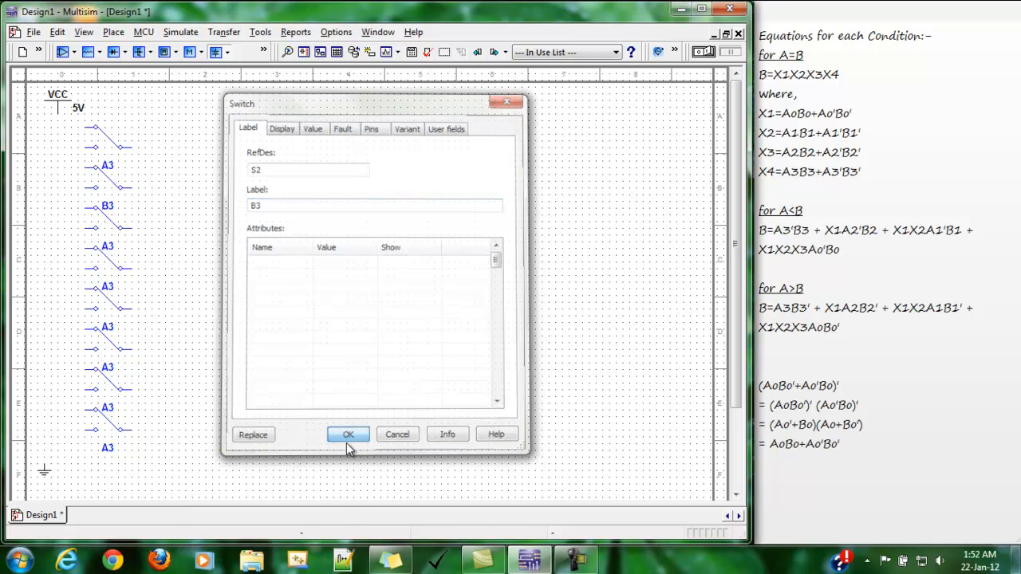
Change the label of the third switch in the column to A2
click(106, 247)
double_click(107, 247)
click(259, 207)
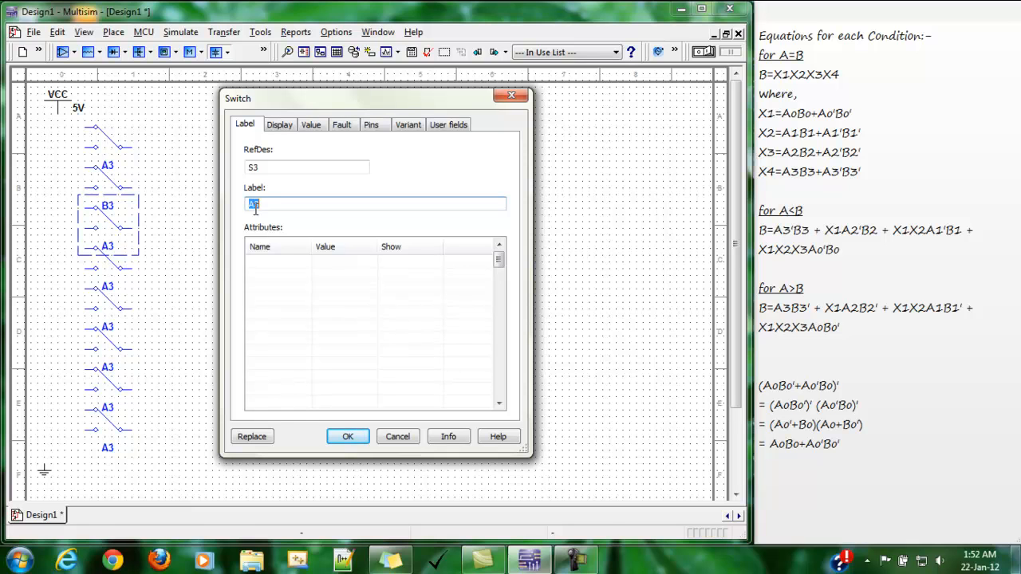
text(2)
key(Return)
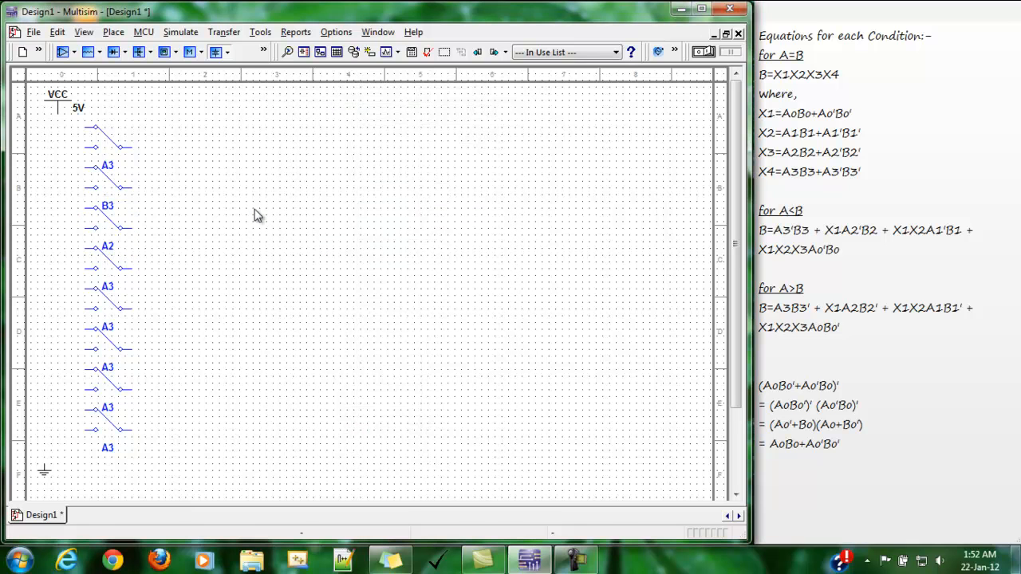
Change the label of the fourth switch in the column to B2
click(109, 290)
double_click(109, 291)
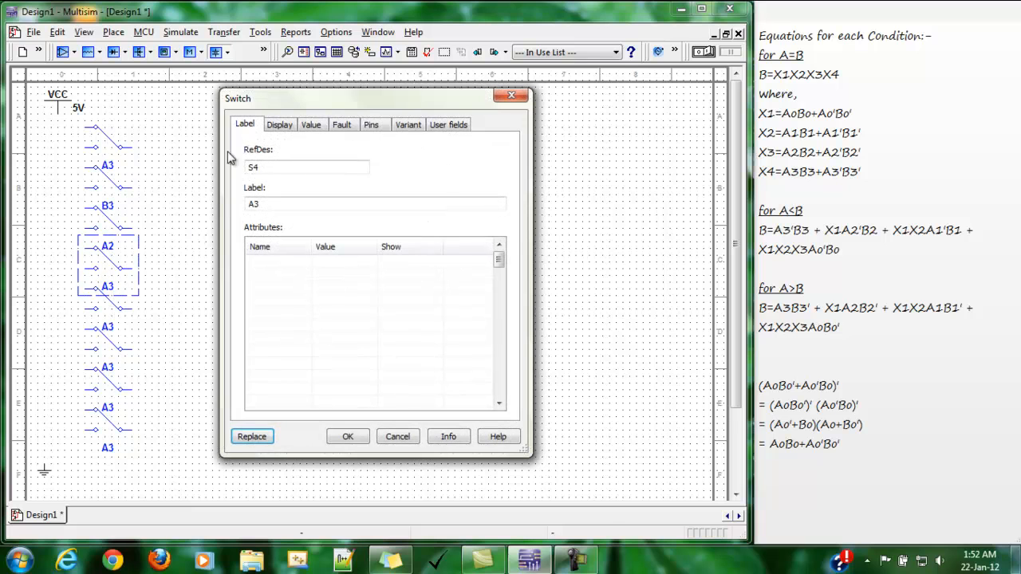
double_click(259, 204)
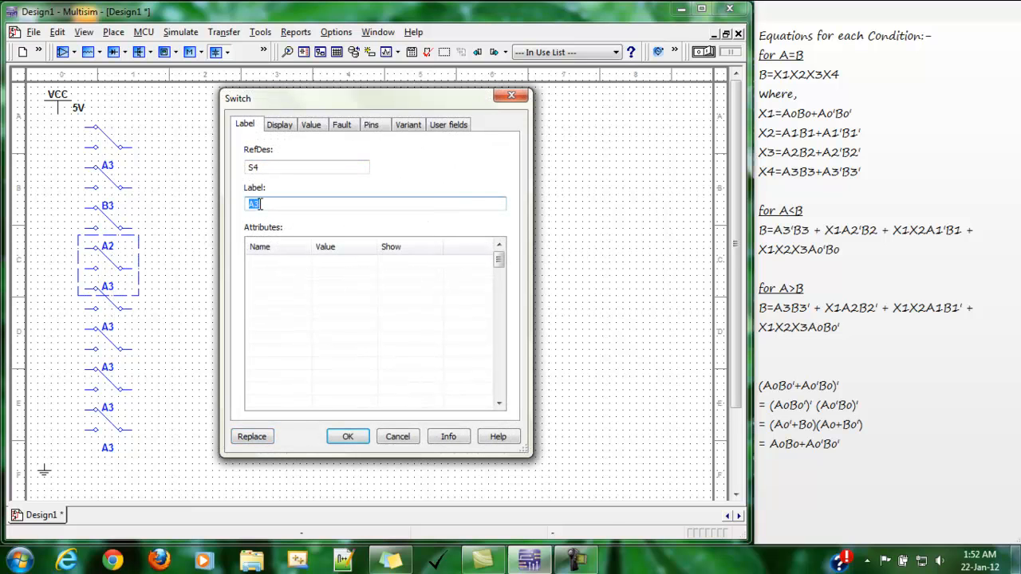
text(B2)
key(Return)
Change the label of the fifth switch in the column to A1
double_click(109, 331)
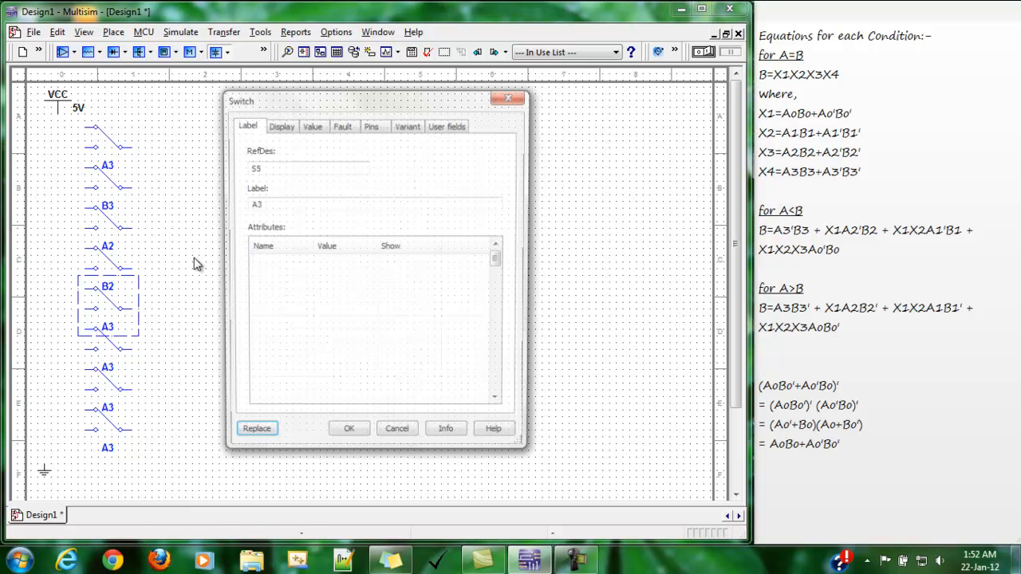
click(292, 206)
key(BackSpace)
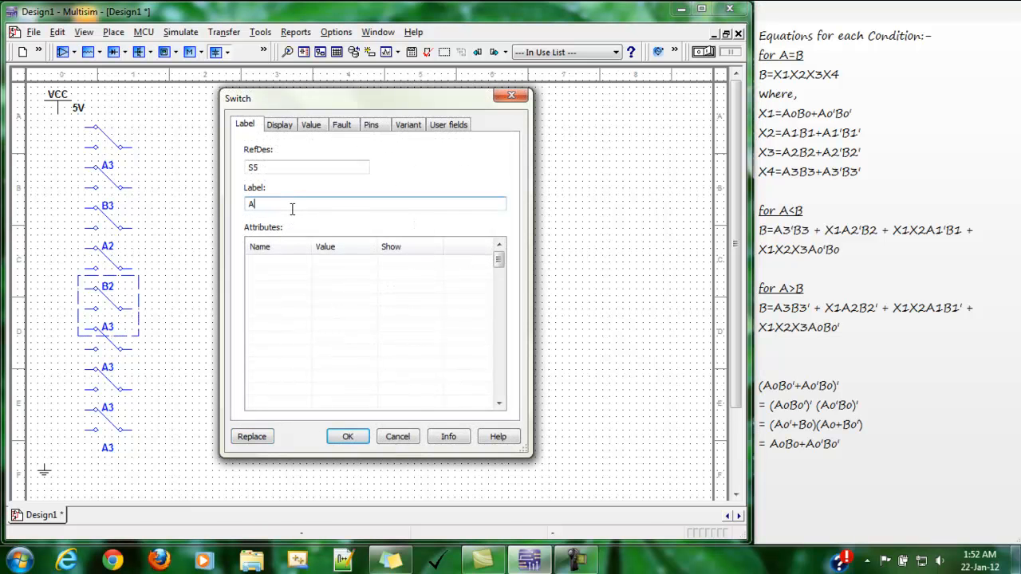
text(1)
key(Return)
Change the label of the seventh switch in the column to B1
double_click(110, 370)
double_click(282, 206)
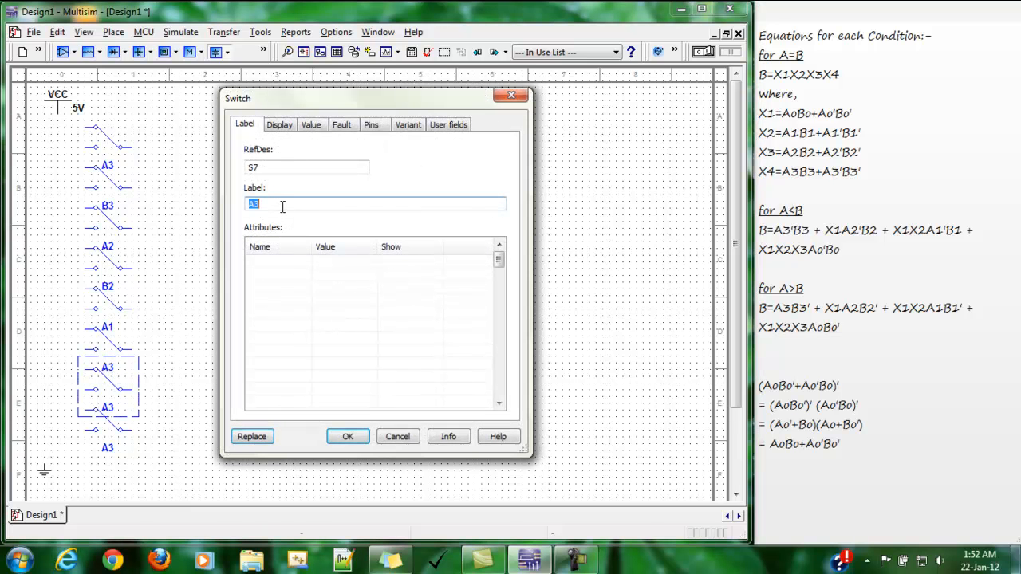
text(B1)
key(Return)
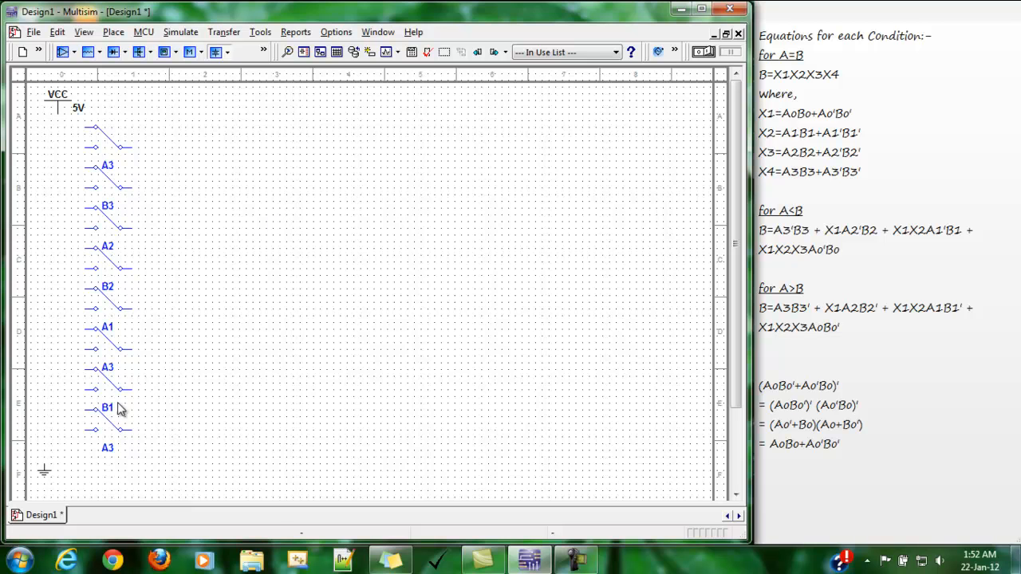
Change the label of the seventh switch in the column to A0
double_click(112, 410)
click(330, 206)
double_click(330, 206)
text(A)
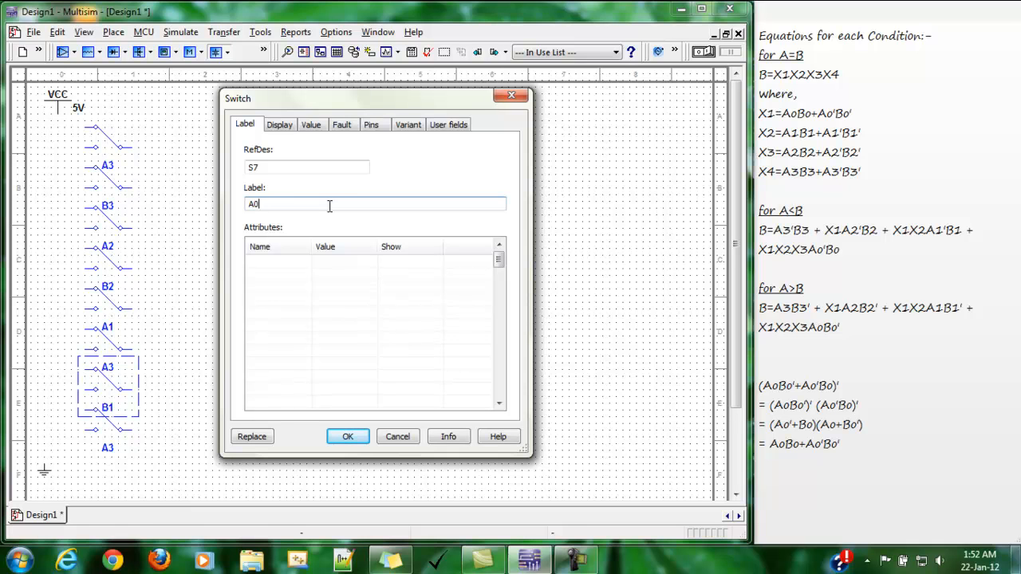
text(0)
key(Return)
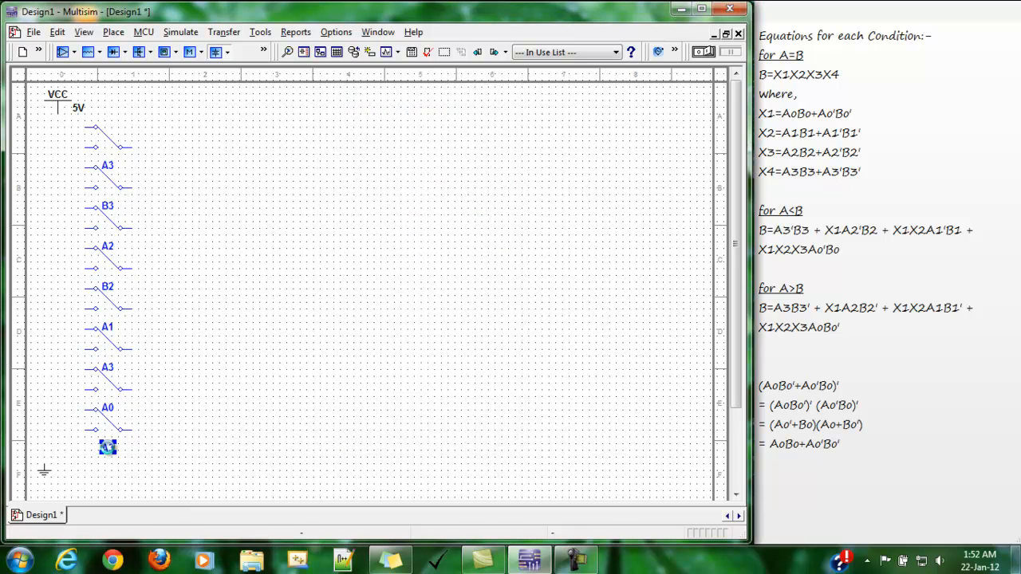
Change the label of the eighth switch in the column to B0
double_click(108, 448)
double_click(279, 204)
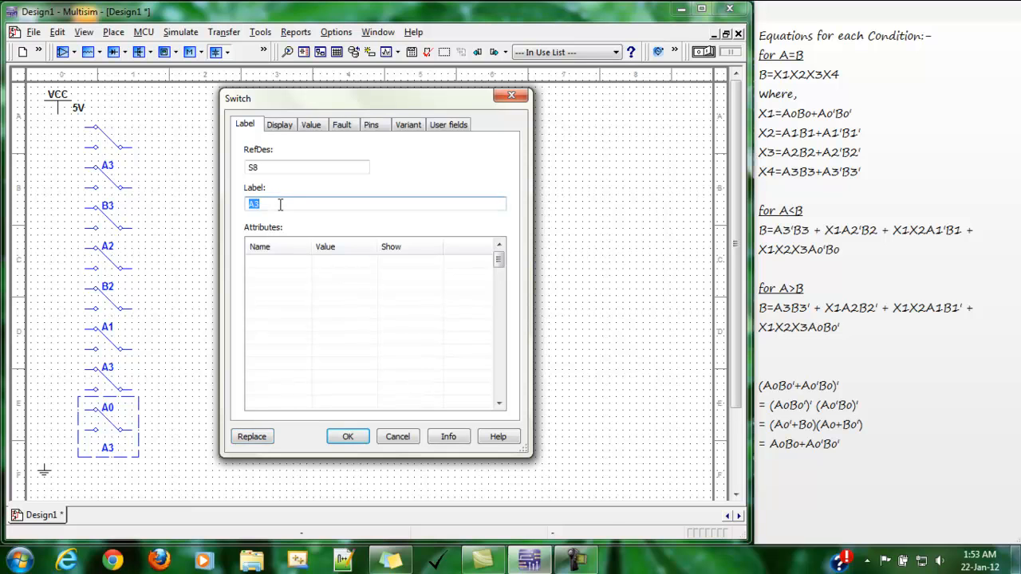
text(B0)
key(Return)
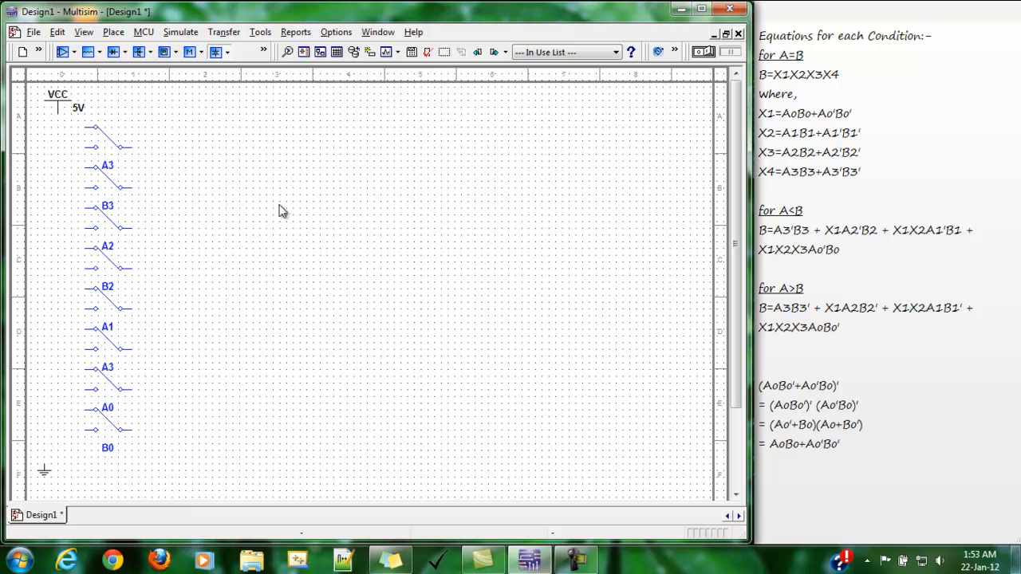
Wire VCC to the upper input terminal of the eighth switch and branch the seventh, sixth and fifth switches' upper terminals onto that wire
click(58, 114)
click(86, 409)
click(85, 370)
click(58, 369)
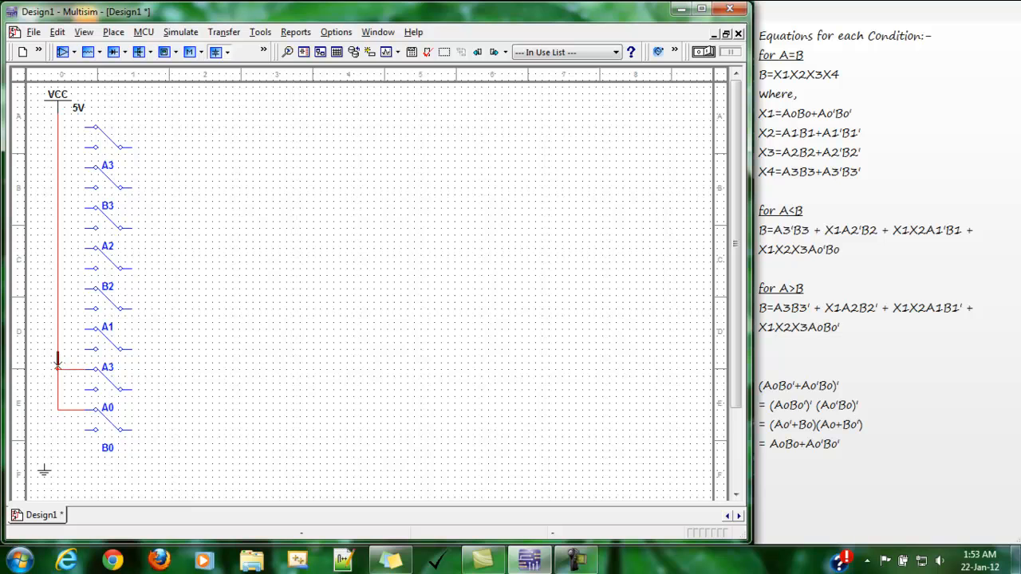
click(84, 330)
click(57, 328)
click(80, 288)
click(58, 288)
Connect the upper input terminals of the fourth, third, second and first switches to the vertical VCC wire
click(85, 250)
click(58, 248)
click(83, 208)
click(57, 208)
click(83, 168)
click(58, 169)
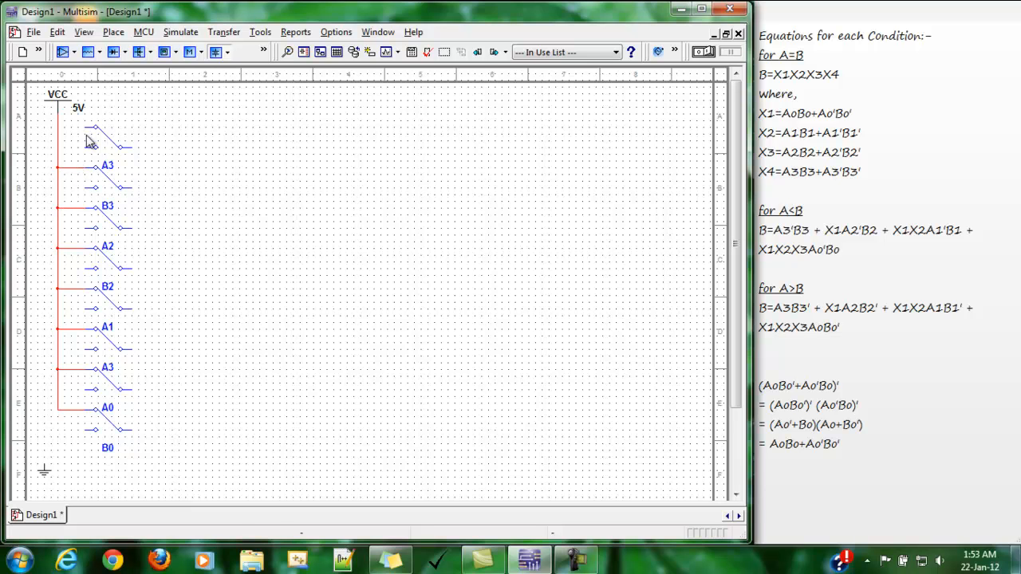
click(58, 126)
Wire the first switch's lower input terminal to ground and colour that wire black
click(46, 465)
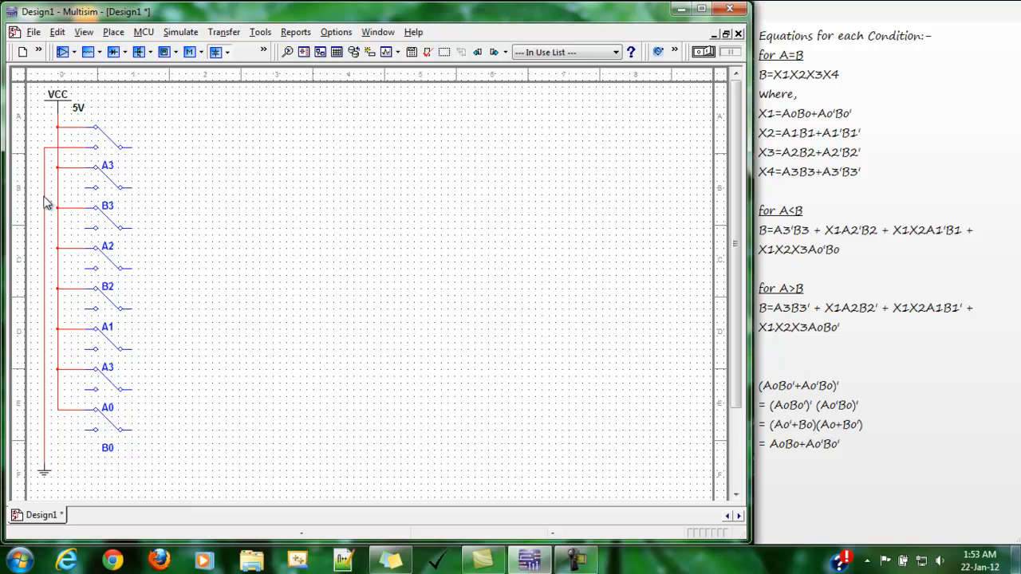
right_click(44, 198)
click(93, 243)
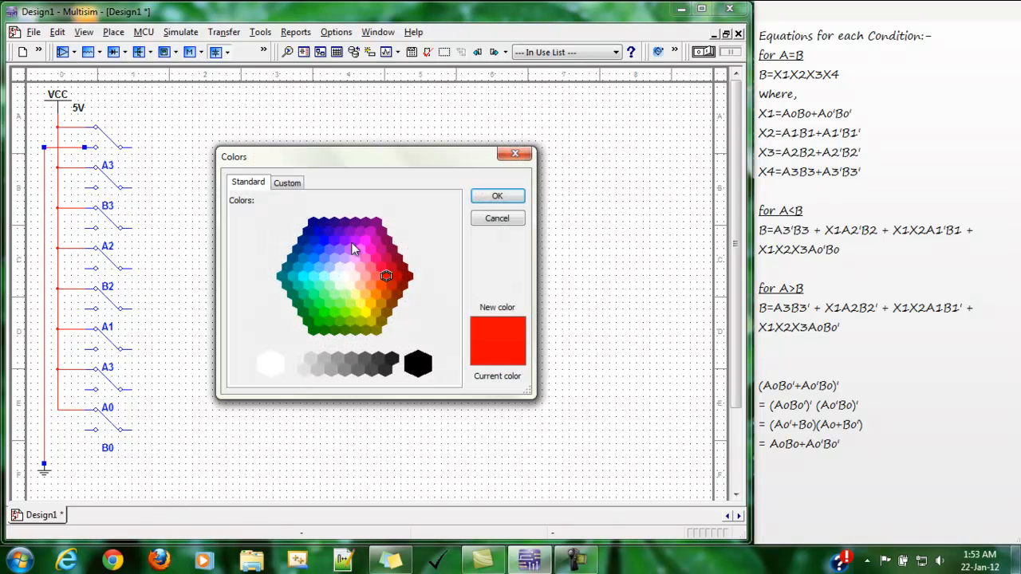
click(418, 364)
click(496, 197)
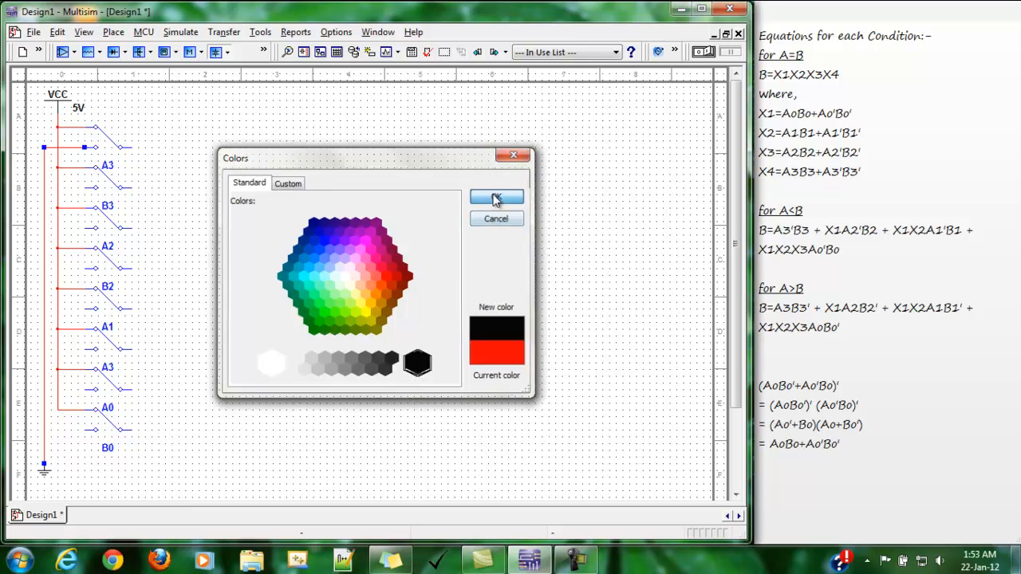
Connect the lower input terminals of the remaining seven switches to the black ground wire
click(44, 186)
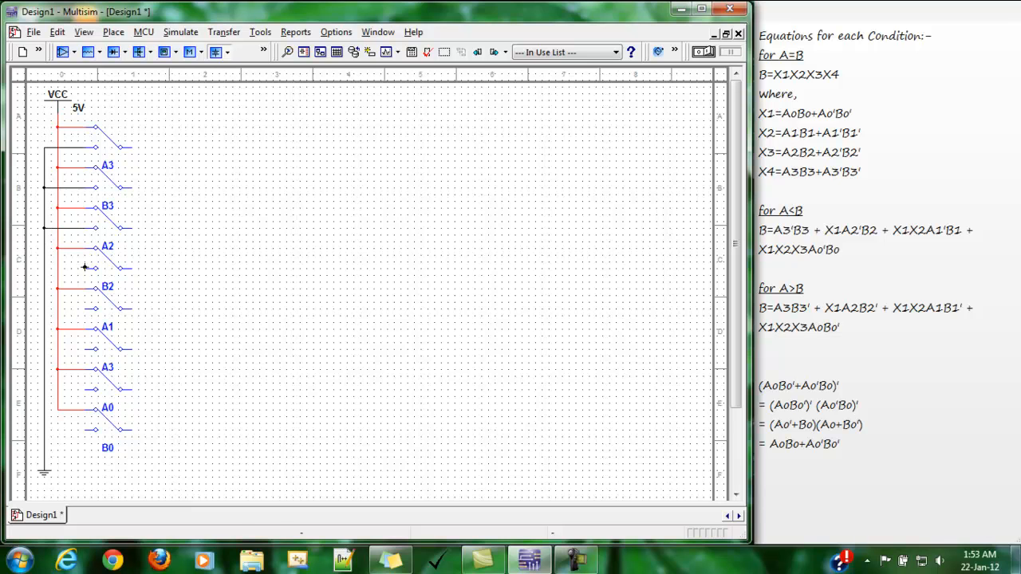
click(45, 269)
click(45, 311)
click(45, 389)
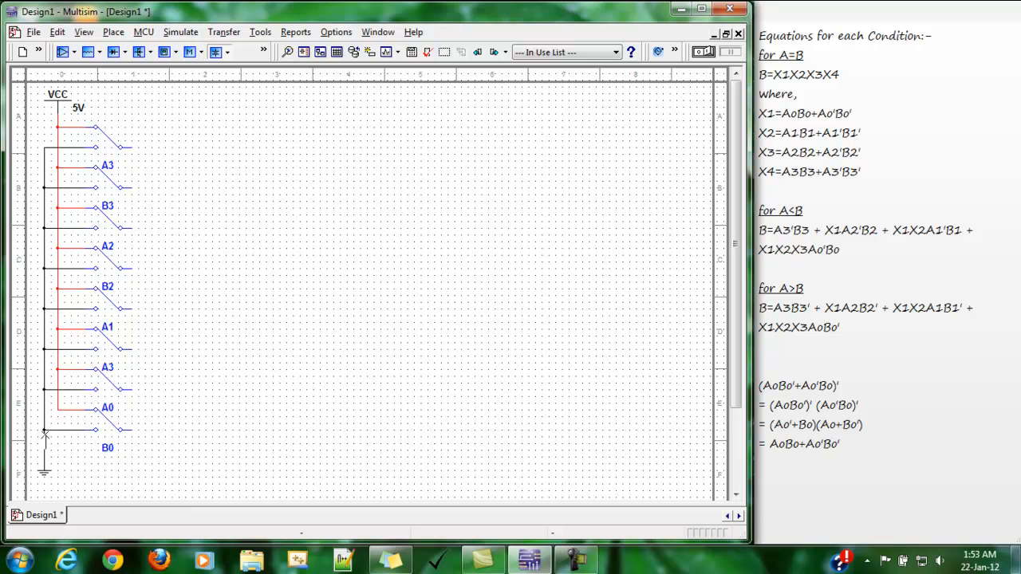
Search the TTL group of the component database for the 74LS04 inverter
click(113, 32)
click(121, 49)
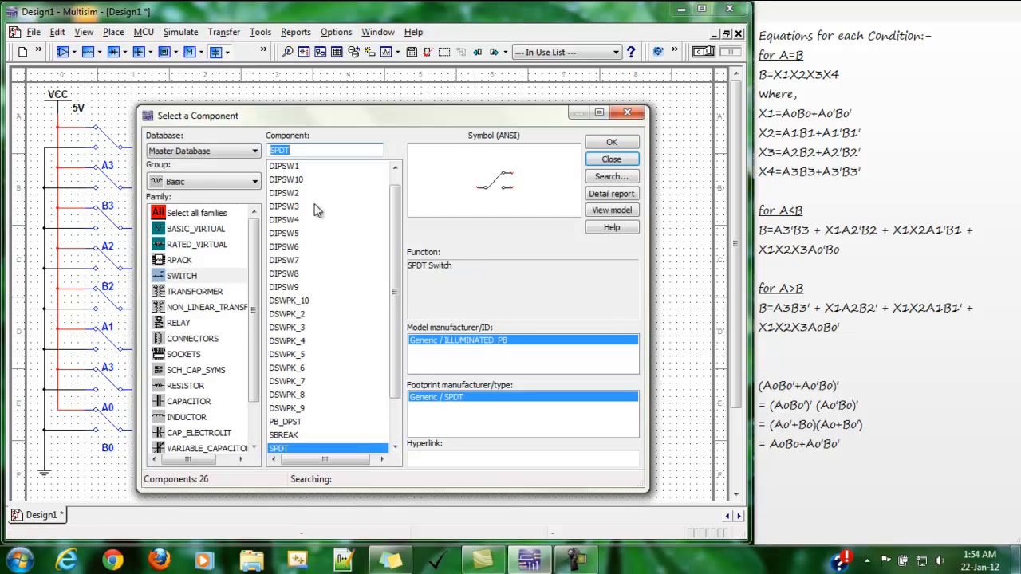
click(202, 182)
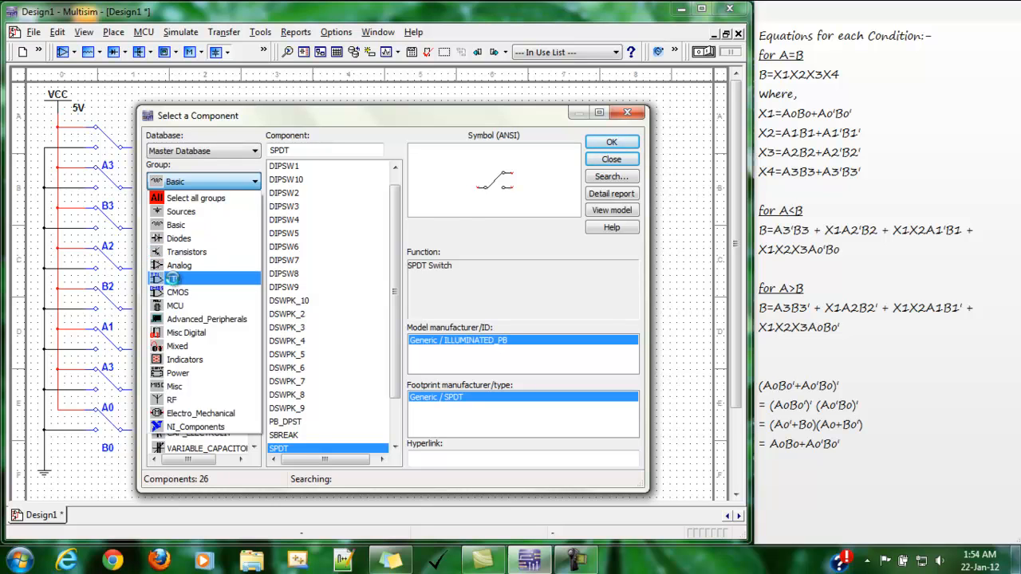
click(174, 278)
click(323, 150)
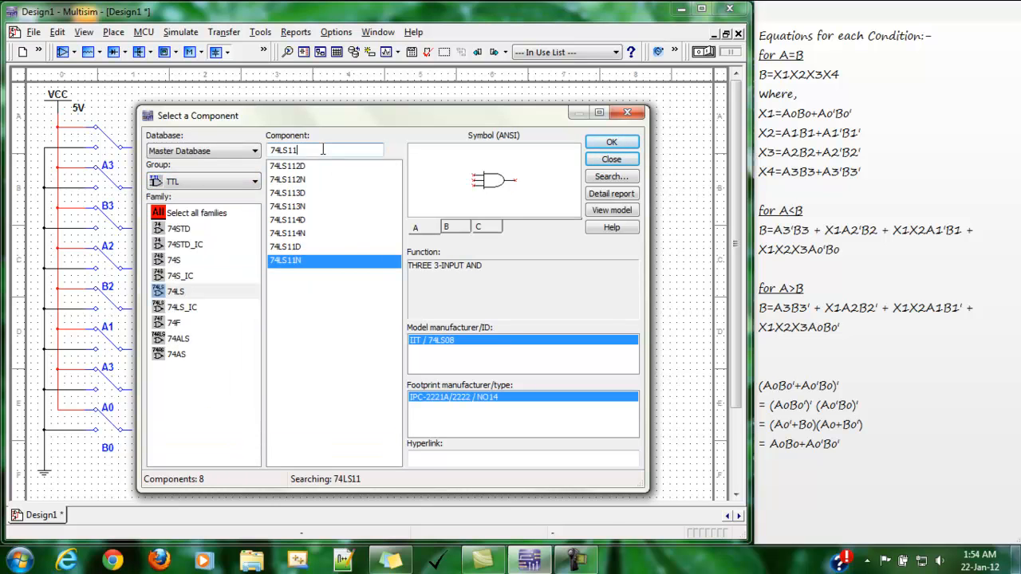
key(BackSpace)
key(BackSpace)
text(04)
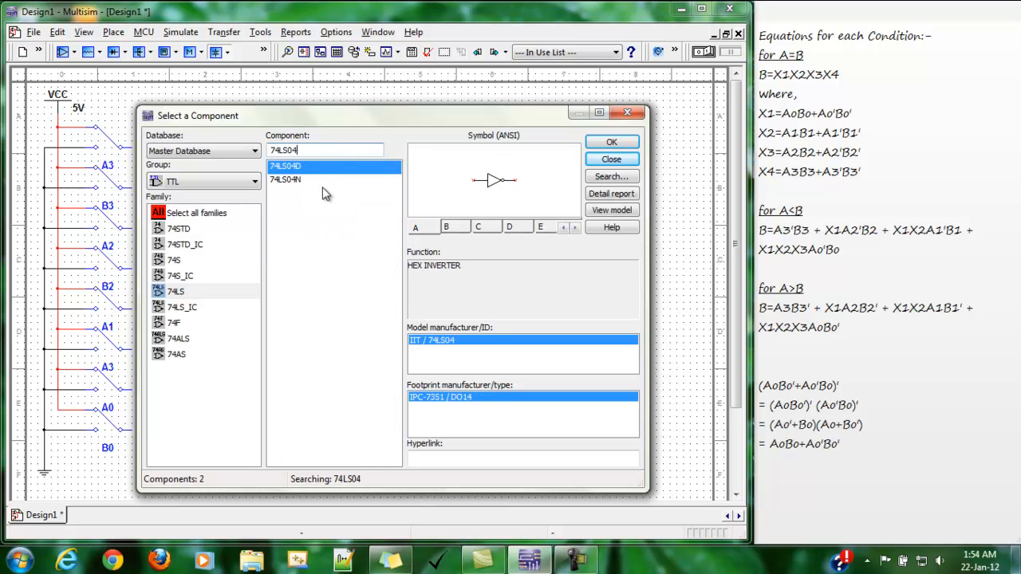
Place section A of the 74LS04N inverter beside the first switch's output, without adding further sections
click(323, 179)
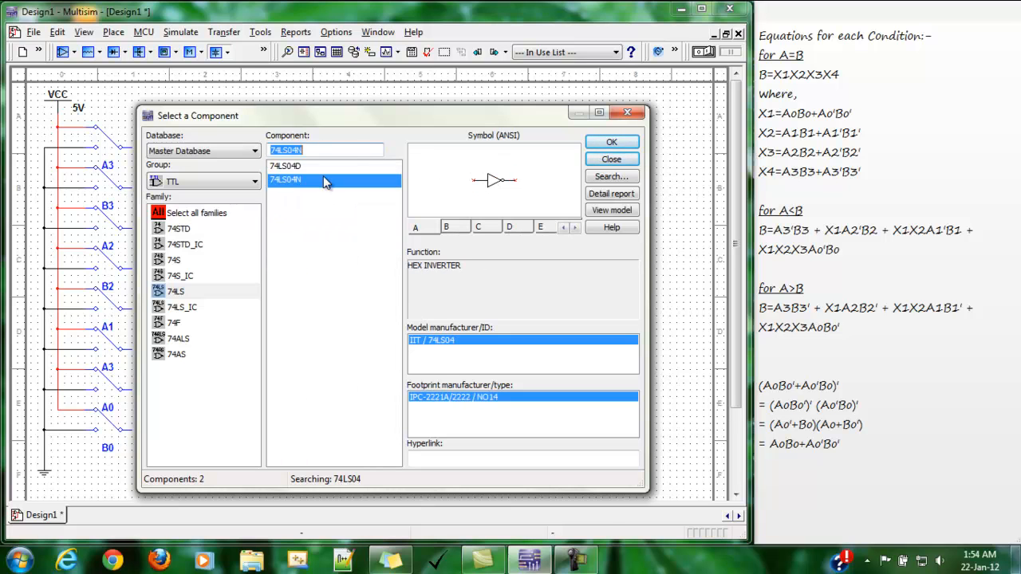
click(611, 142)
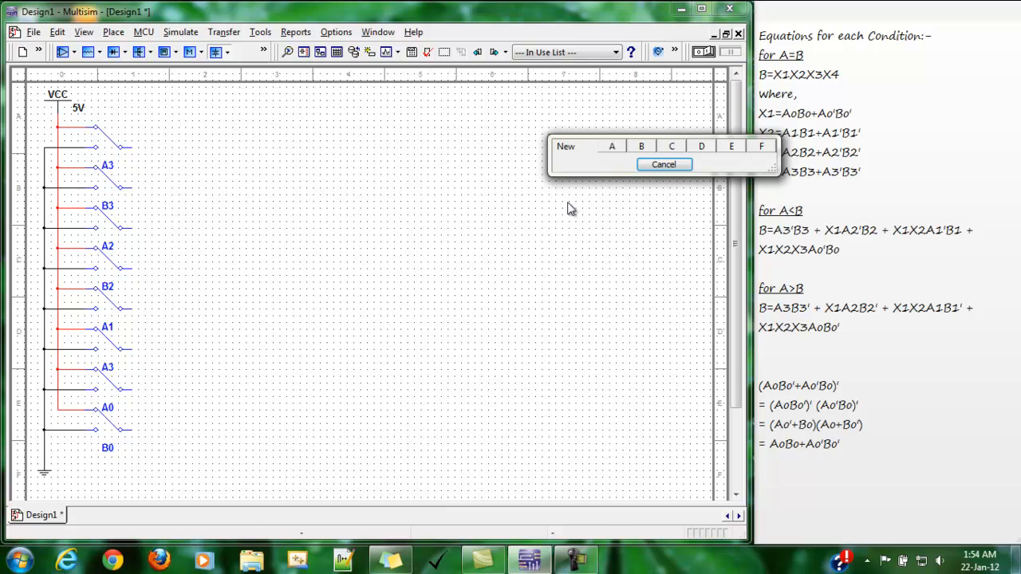
click(614, 147)
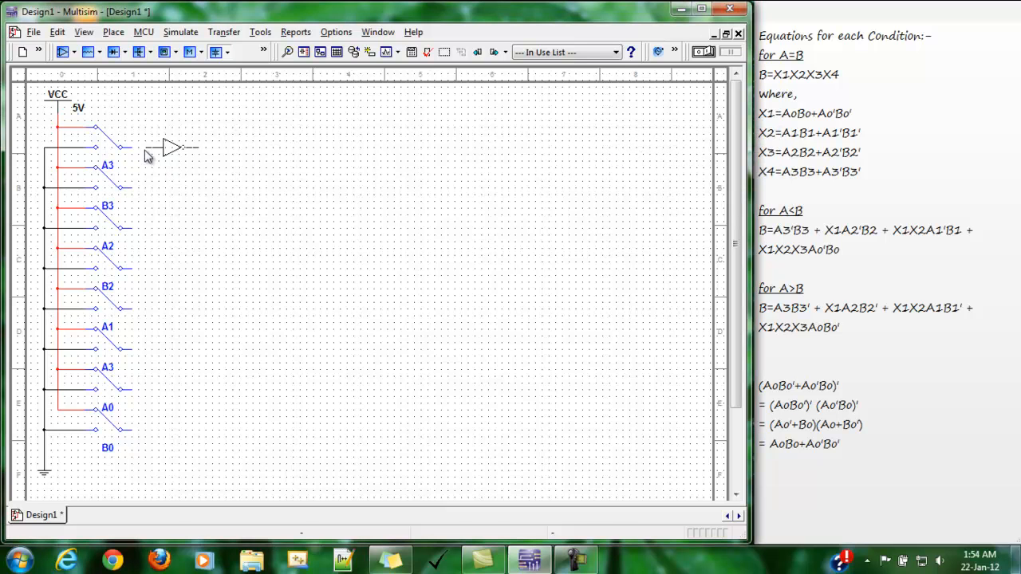
click(151, 157)
click(174, 172)
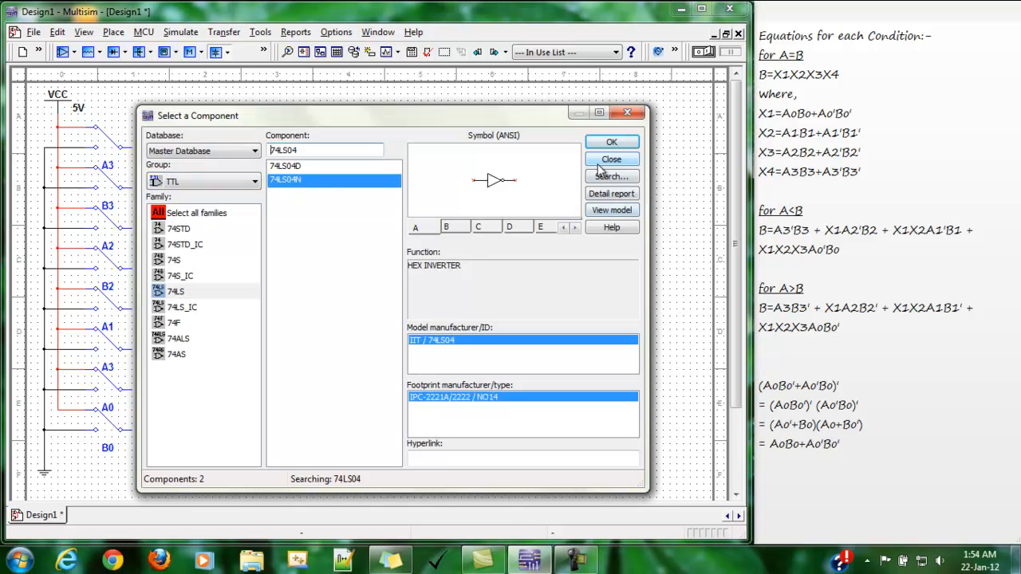
click(604, 161)
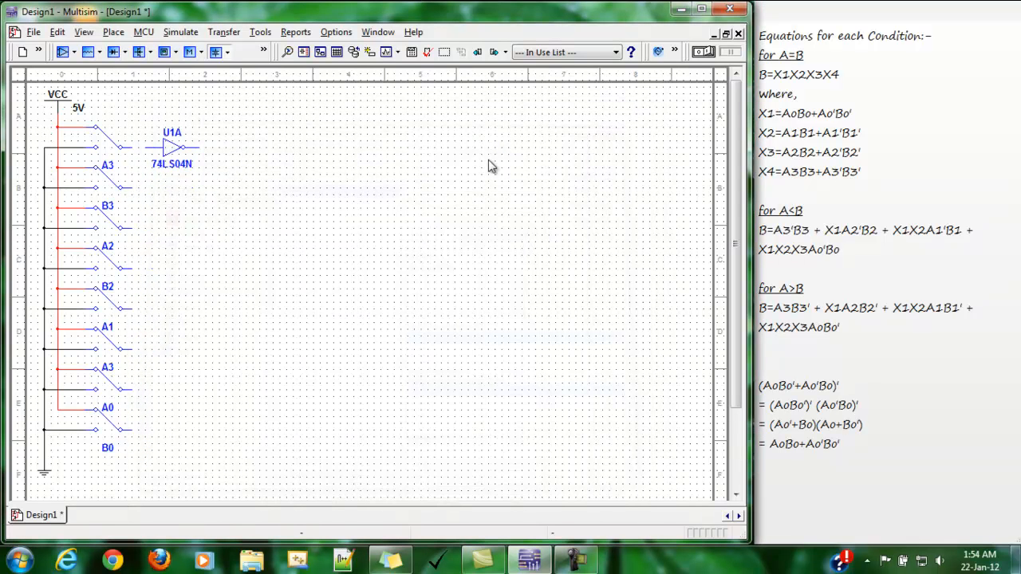
Override the inverter's global display setting and hide its labels, values and RefDes
right_click(166, 157)
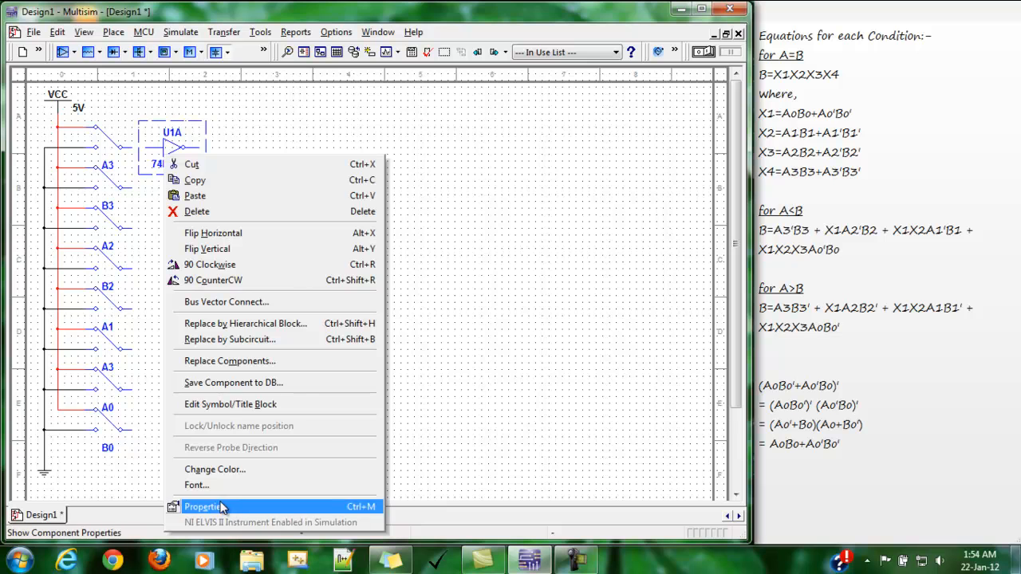
click(217, 505)
click(276, 126)
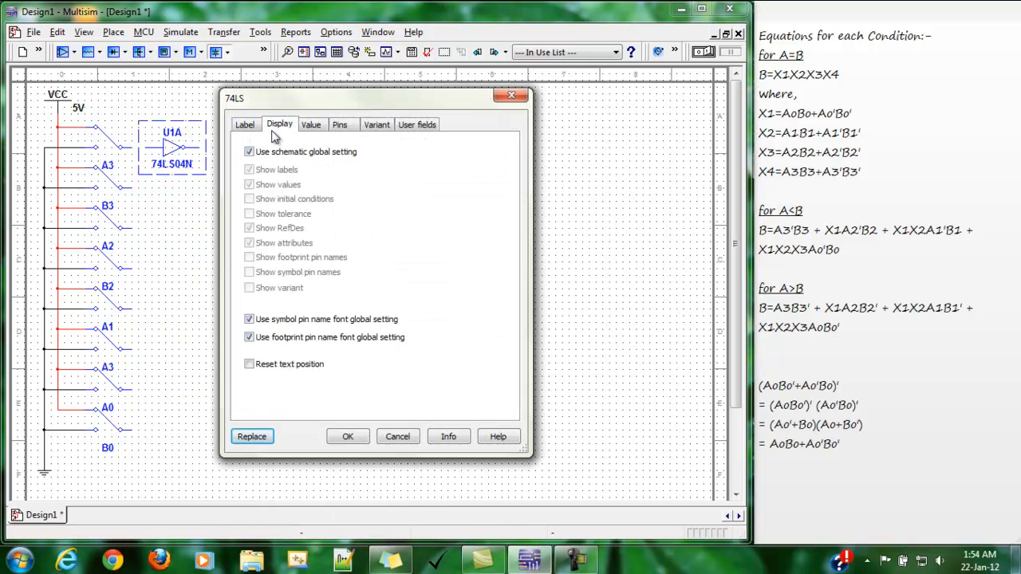
click(277, 152)
click(275, 170)
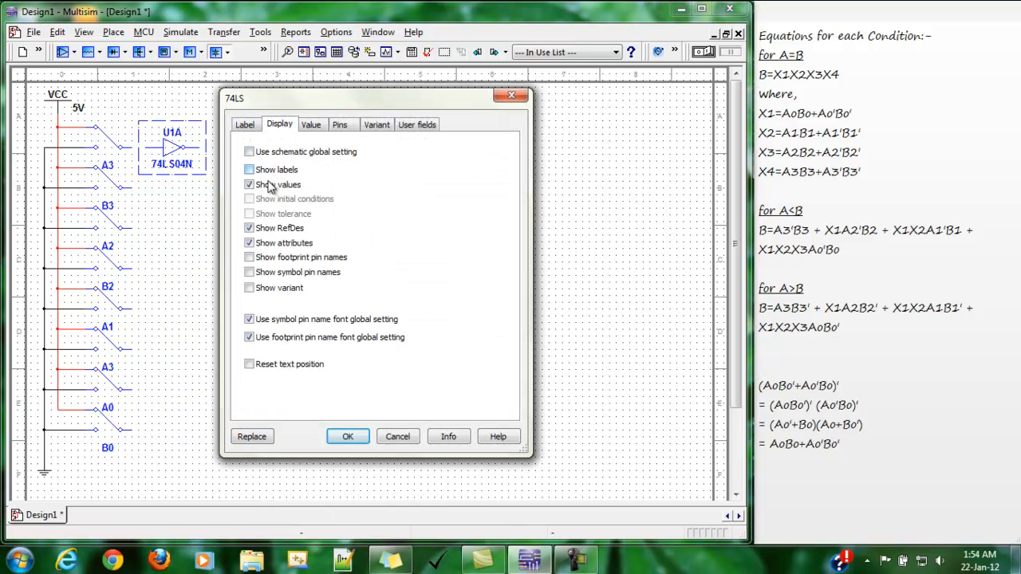
click(269, 185)
click(271, 230)
click(345, 437)
Copy the inverter and paste one duplicate beside the second switch's output
click(179, 150)
right_click(180, 151)
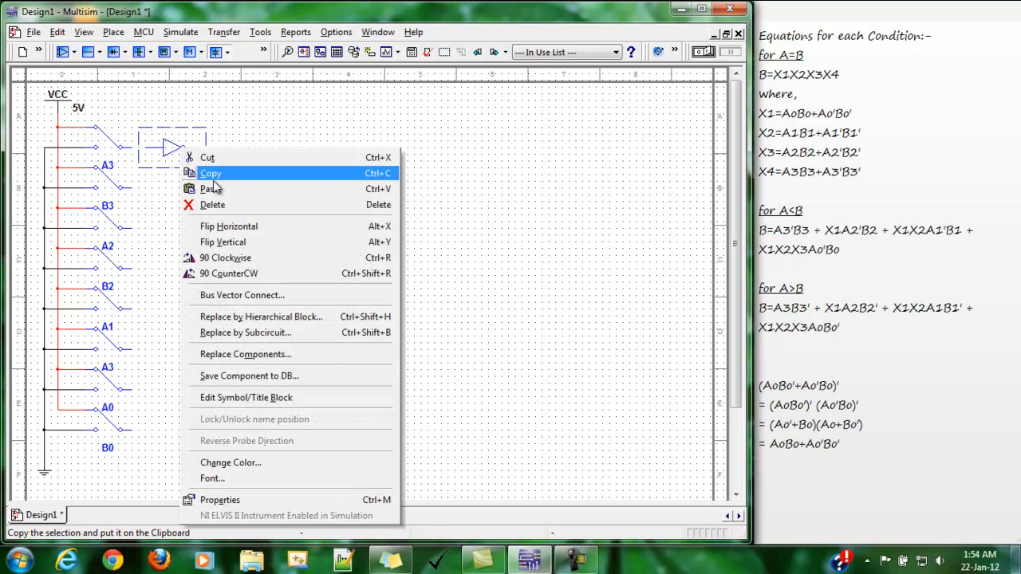
click(214, 177)
right_click(179, 189)
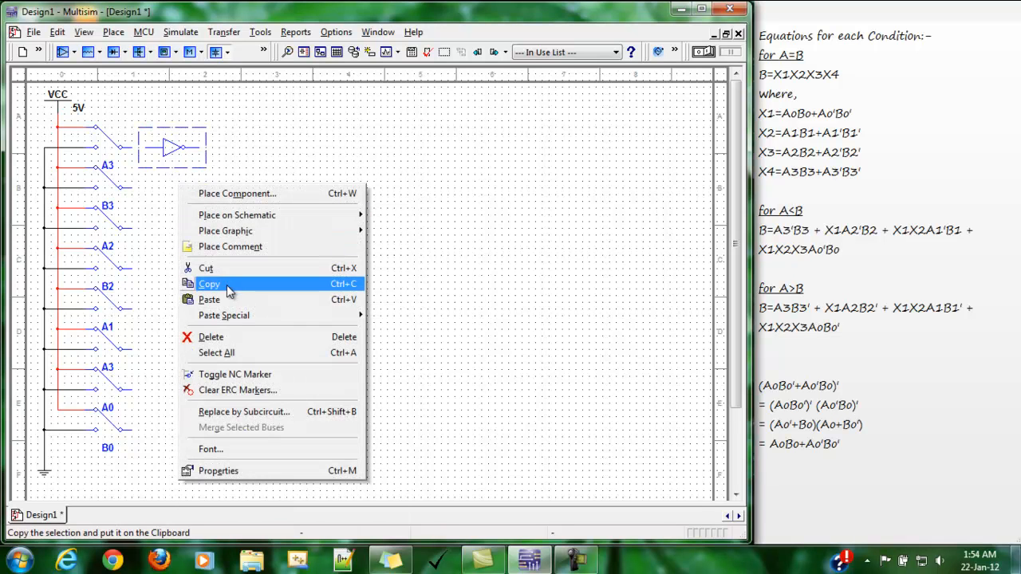
click(229, 299)
click(143, 187)
Paste six more inverters, one beside the output of each remaining switch down to B0, aligned with the switch outputs
key(ctrl+v)
click(150, 239)
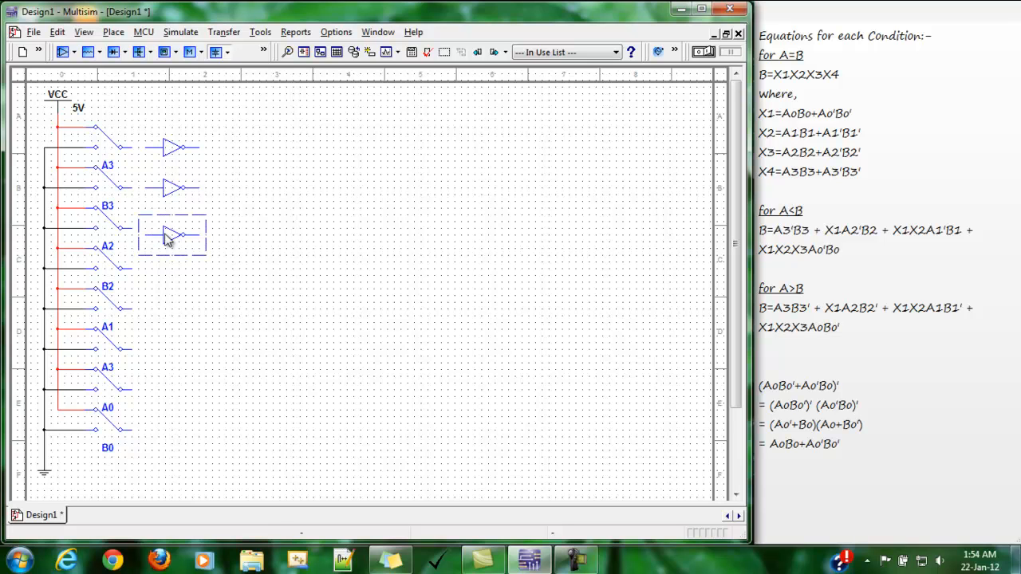
key(Up)
key(ctrl+v)
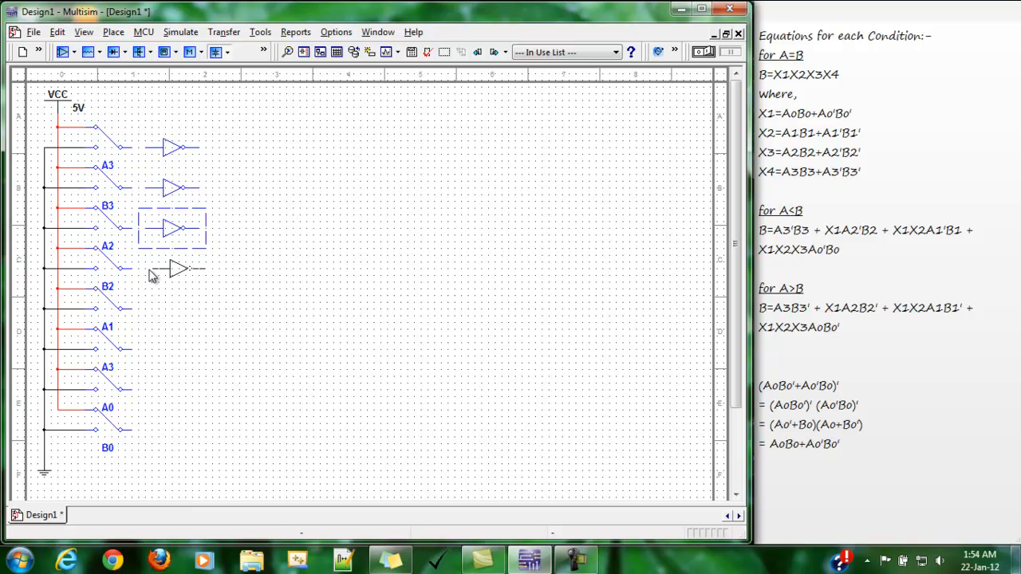
click(147, 275)
key(ctrl+v)
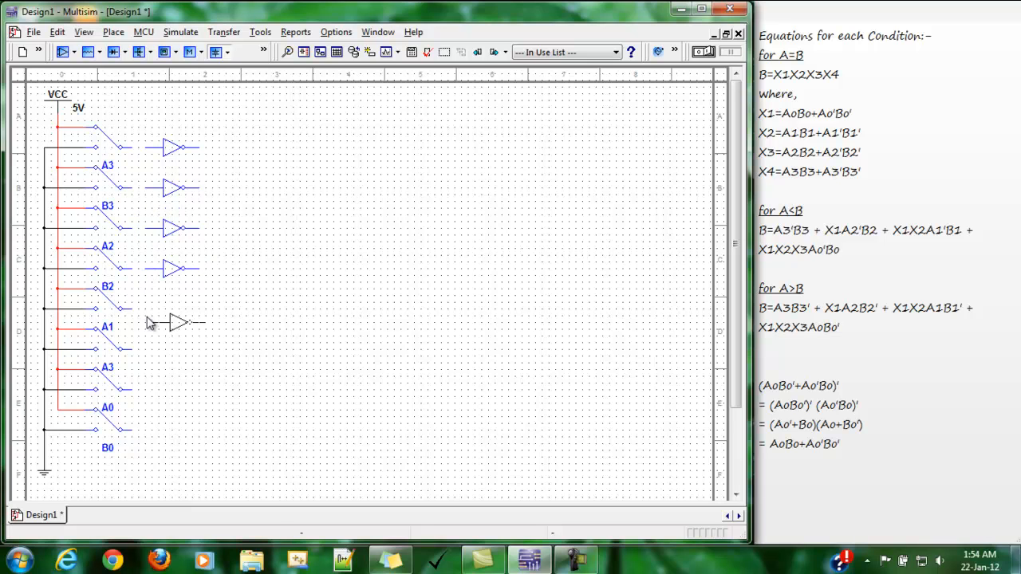
click(146, 311)
key(ctrl+v)
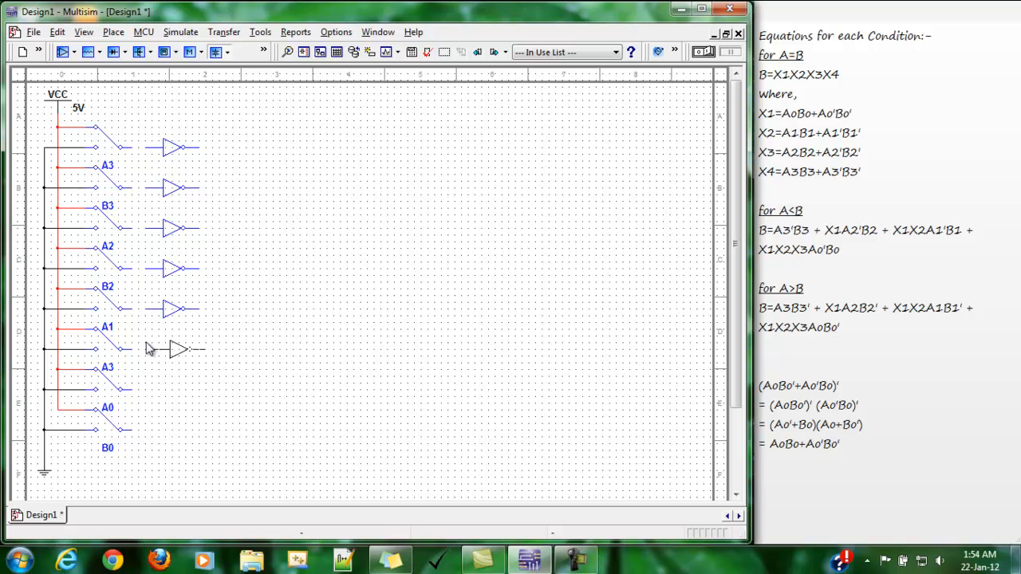
click(146, 348)
key(ctrl+v)
click(147, 390)
key(ctrl+v)
click(148, 439)
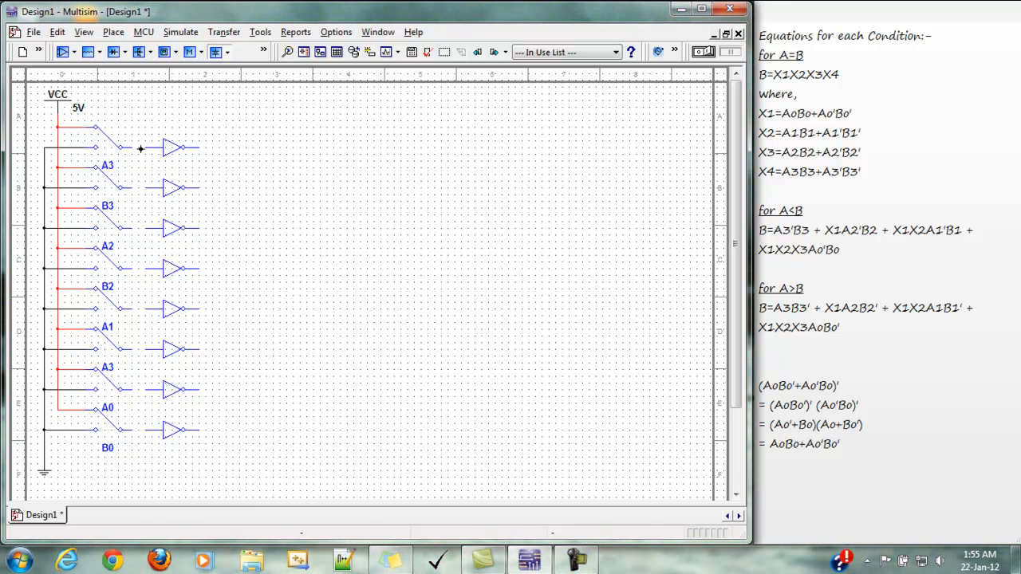
Wire each switch output to the input of the inverter beside it
drag(131, 146, 146, 146)
drag(138, 189, 146, 188)
drag(137, 230, 146, 228)
drag(133, 269, 146, 268)
drag(139, 309, 146, 309)
drag(133, 348, 147, 348)
Search the TTL 74LS family for 74LS08 and choose the 74LS08N quad 2-input AND for placement
click(113, 33)
click(128, 50)
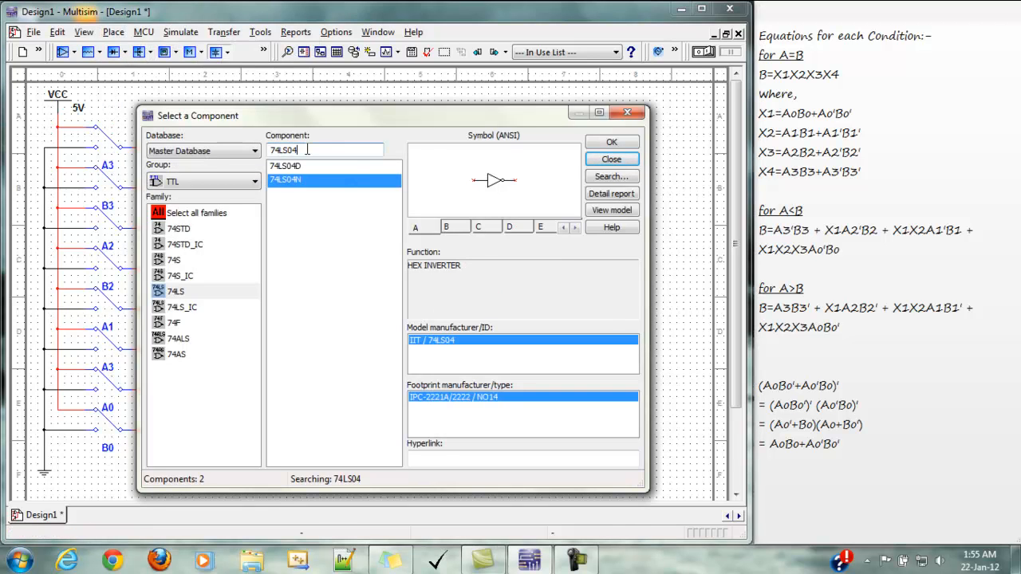
key(BackSpace)
text(8)
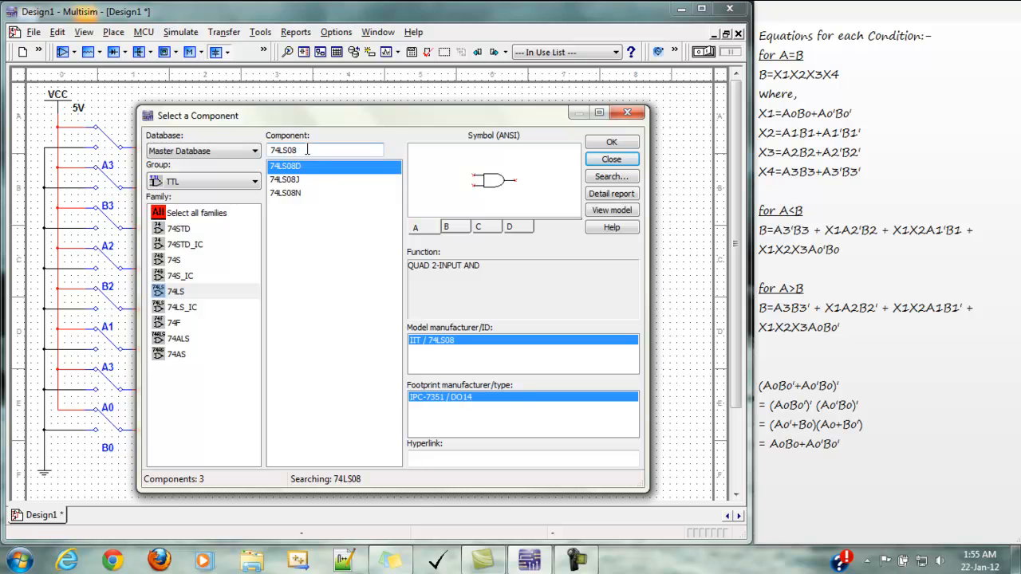
click(292, 193)
click(607, 144)
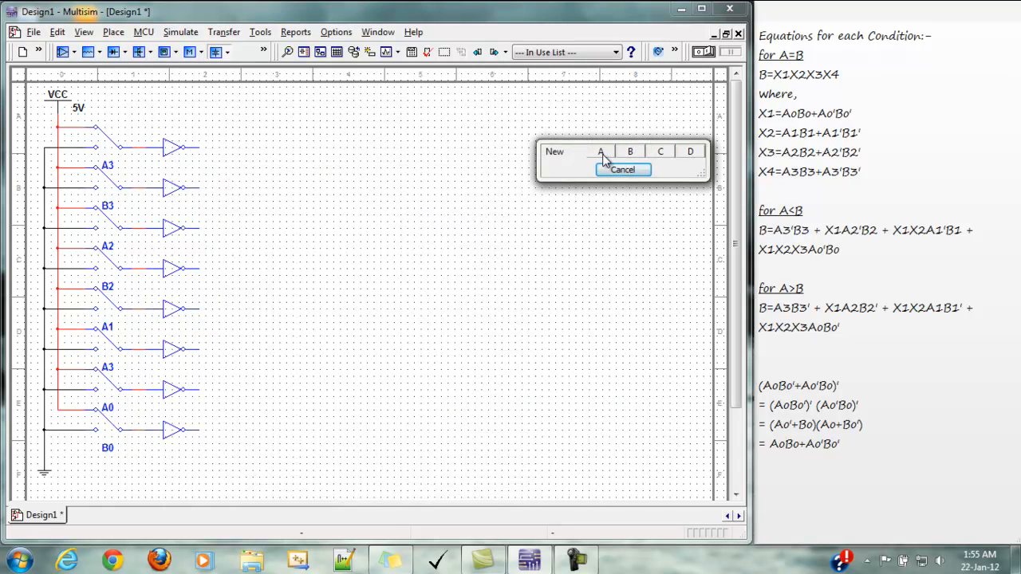
Place section A of the 74LS08N AND gate beside the first inverter's output, without adding further sections
click(602, 153)
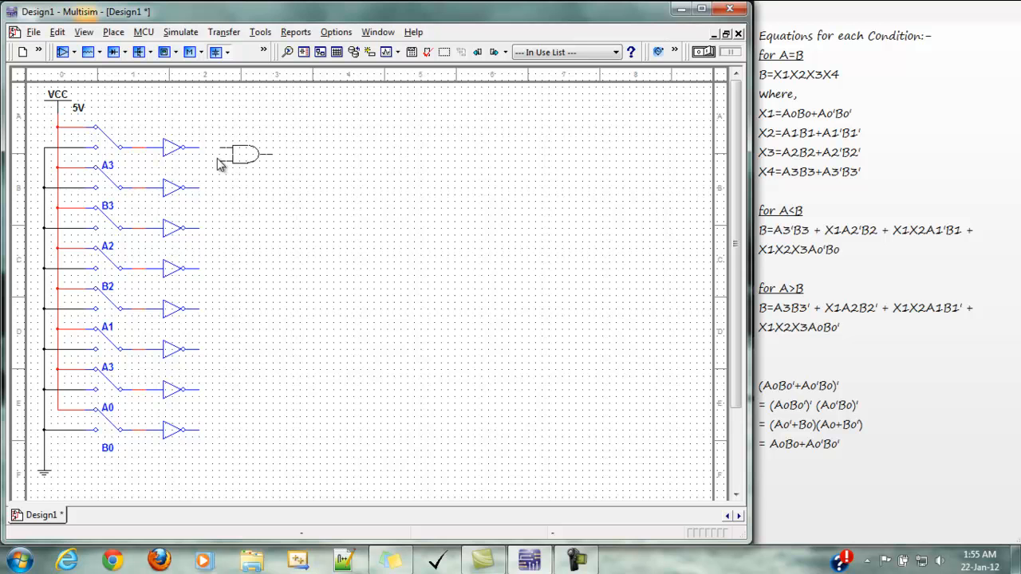
click(220, 162)
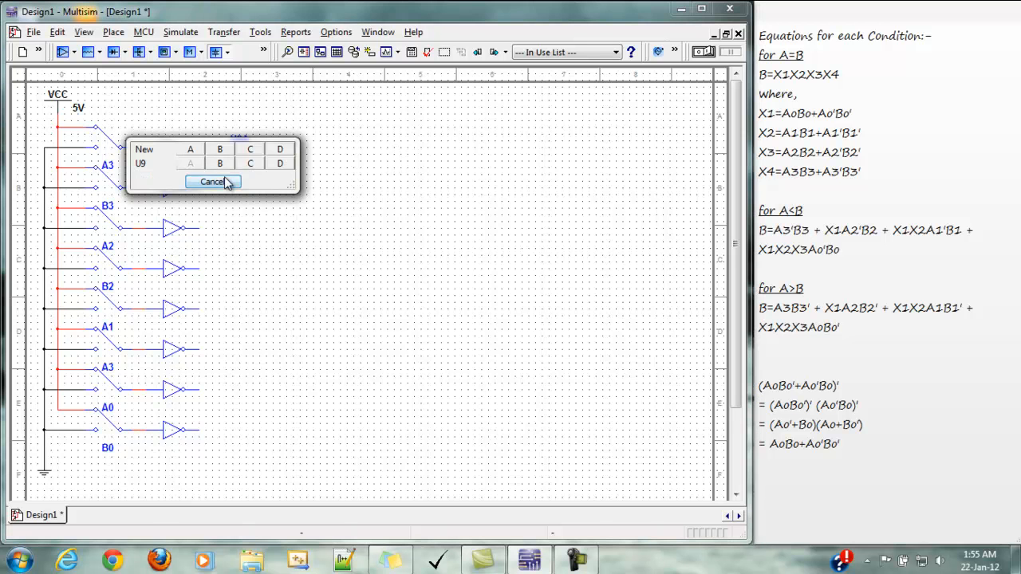
click(212, 182)
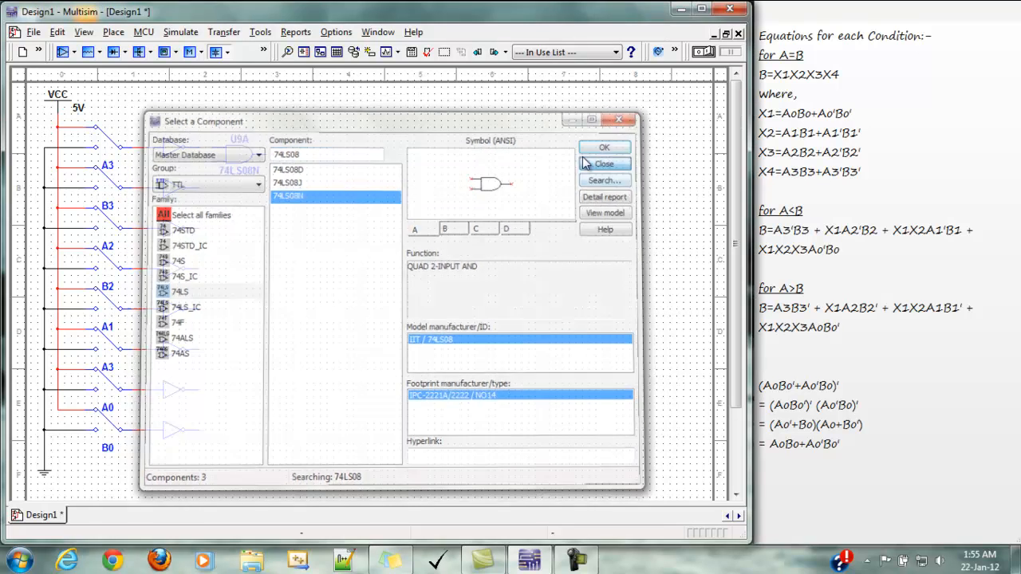
click(585, 162)
Override the AND gate's global display setting and hide its labels, values and RefDes
right_click(256, 166)
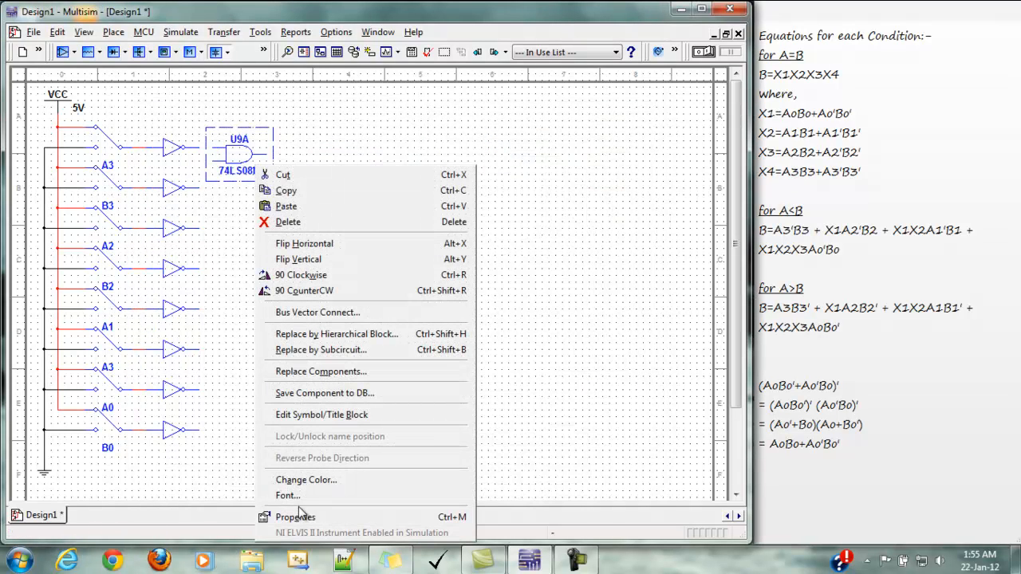
click(294, 517)
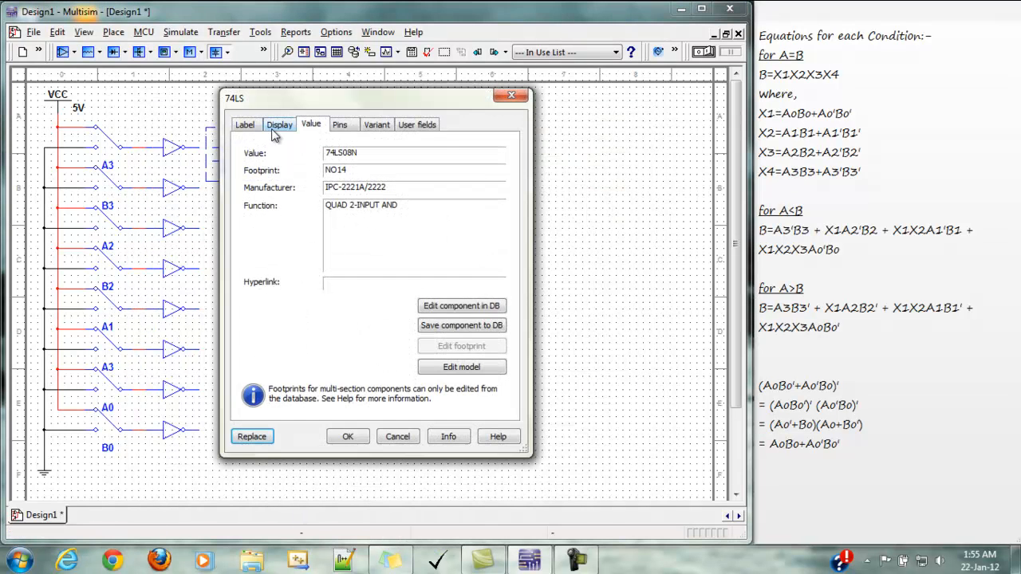
click(276, 127)
click(249, 152)
click(269, 172)
click(271, 186)
click(271, 229)
click(274, 243)
click(347, 437)
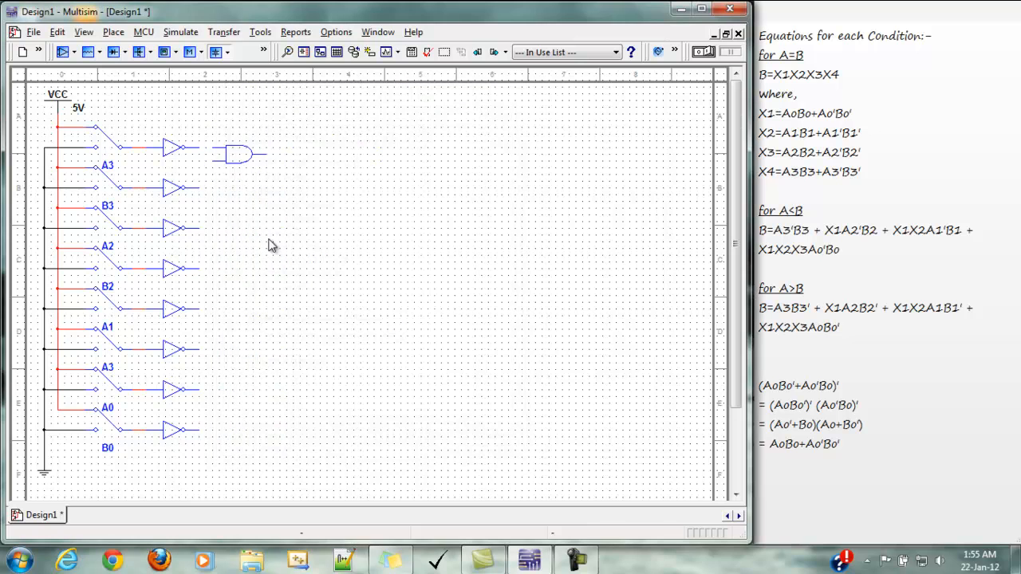
Copy the AND gate and paste one duplicate directly below it, beside the B3 inverter
right_click(242, 165)
click(262, 185)
right_click(247, 188)
click(281, 297)
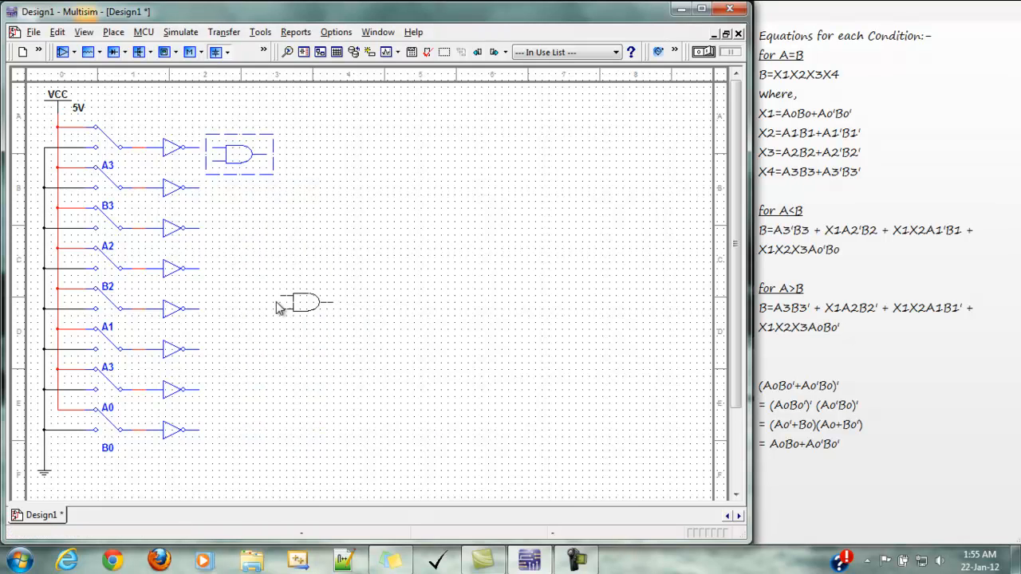
click(227, 193)
click(216, 190)
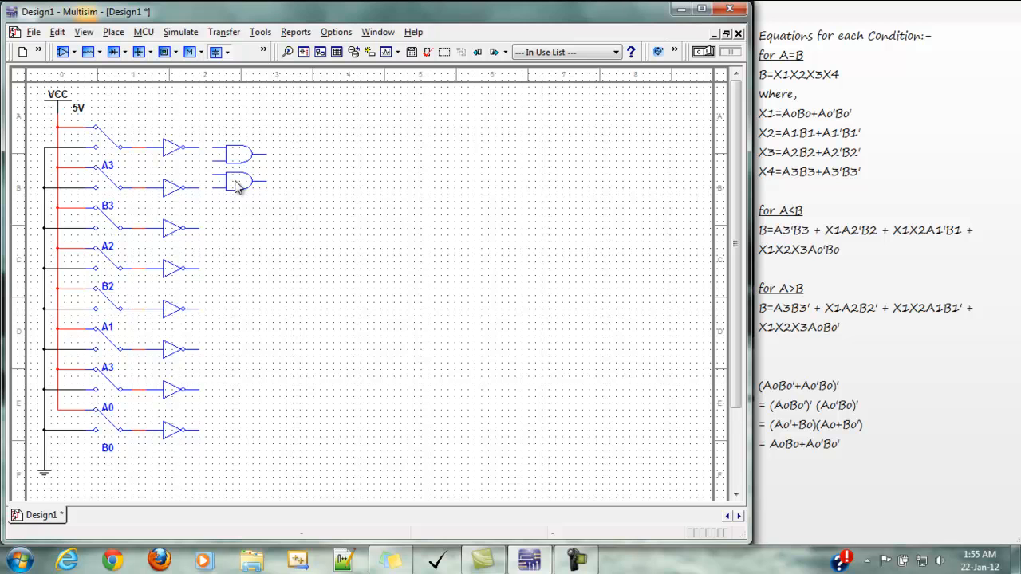
Paste six more AND gates, arranged as one pair beside each of the three remaining inverter pairs
key(ctrl+v)
click(216, 250)
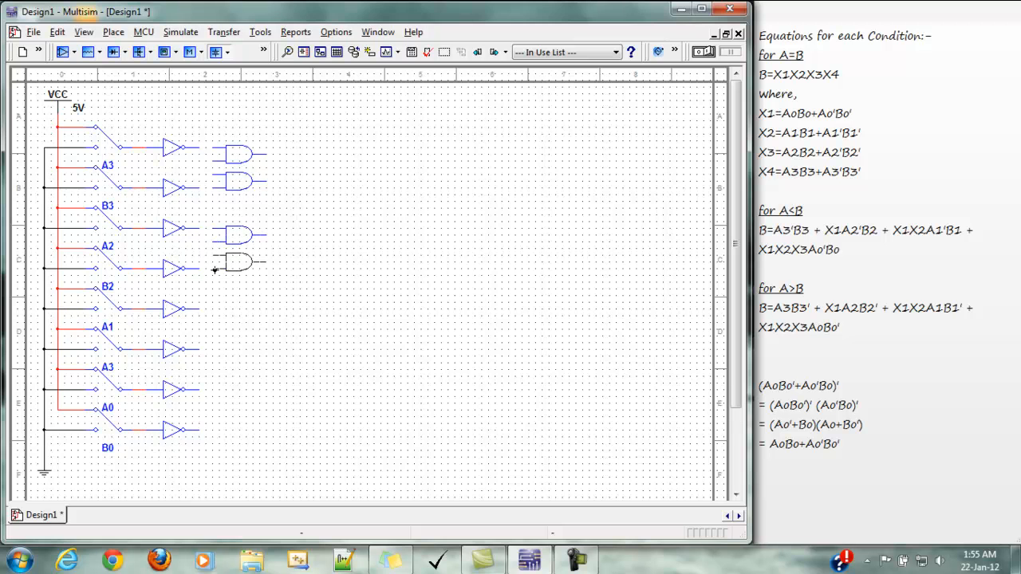
key(ctrl+v)
click(214, 321)
key(ctrl+v)
click(215, 351)
key(ctrl+v)
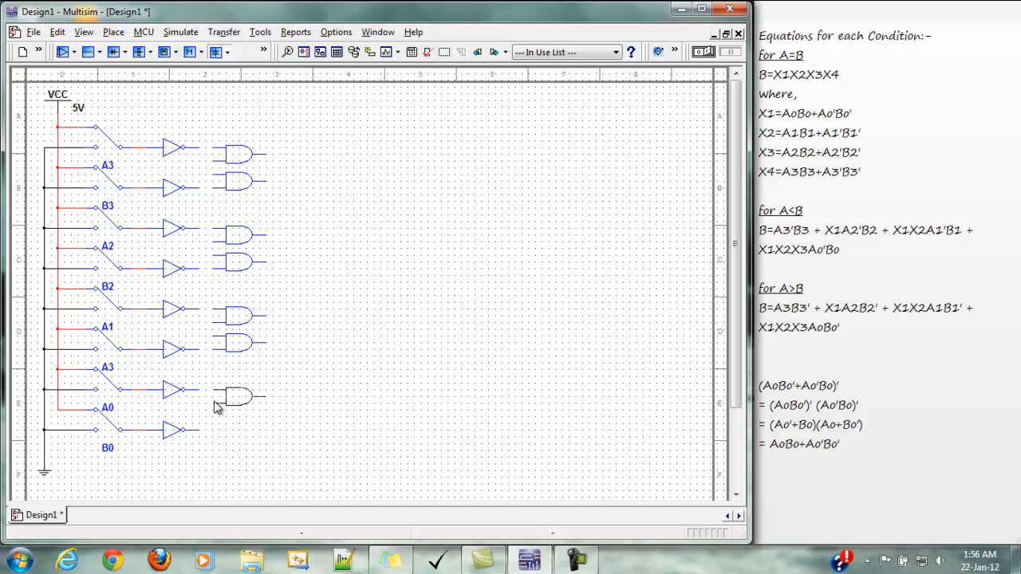
click(215, 406)
key(ctrl+v)
click(211, 431)
Wire the first AND gate to the A3 inverter output and B3 switch output, and shift all inverters and AND gates slightly right
click(212, 163)
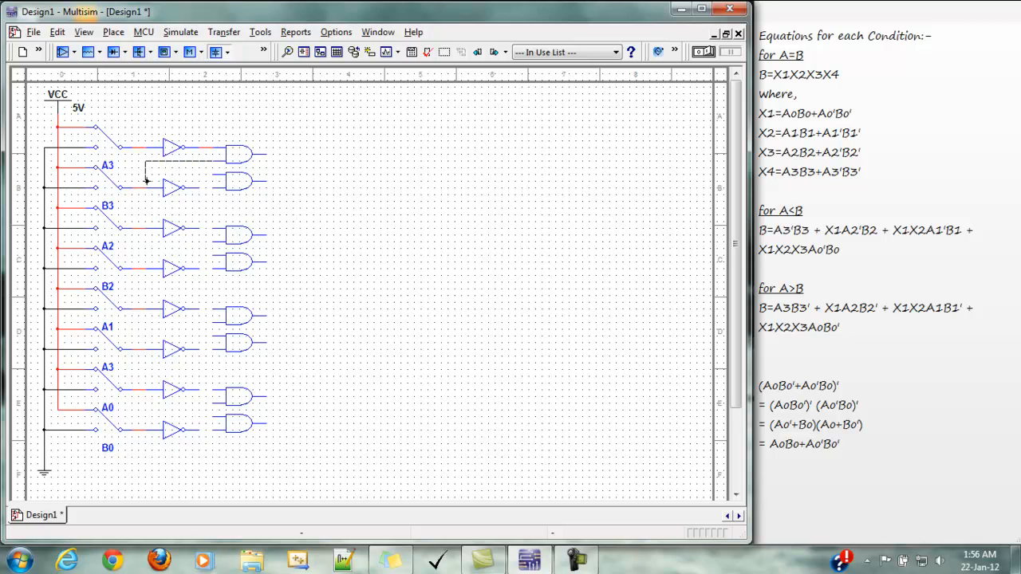
click(137, 189)
drag(156, 113, 331, 380)
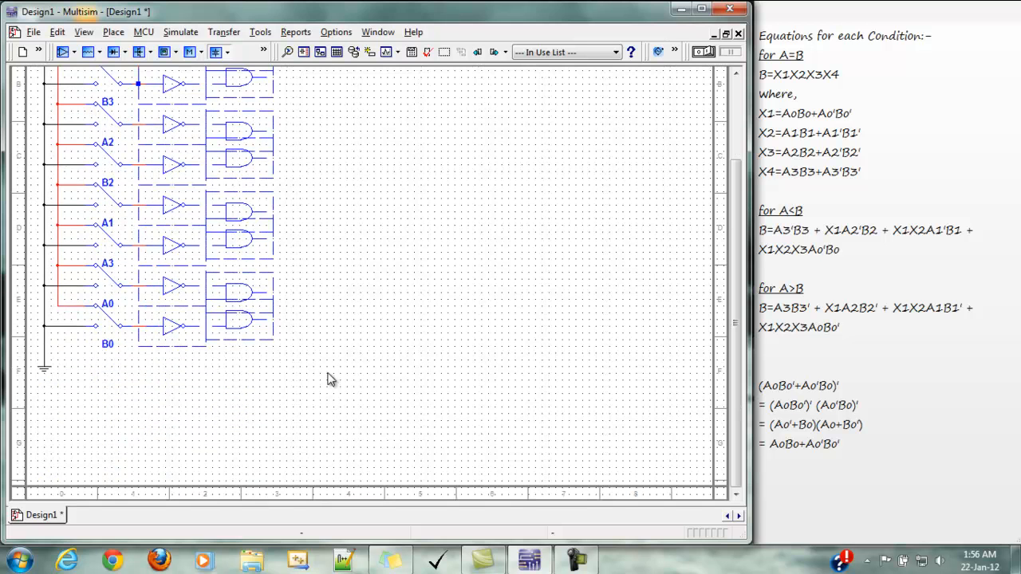
drag(736, 307, 735, 232)
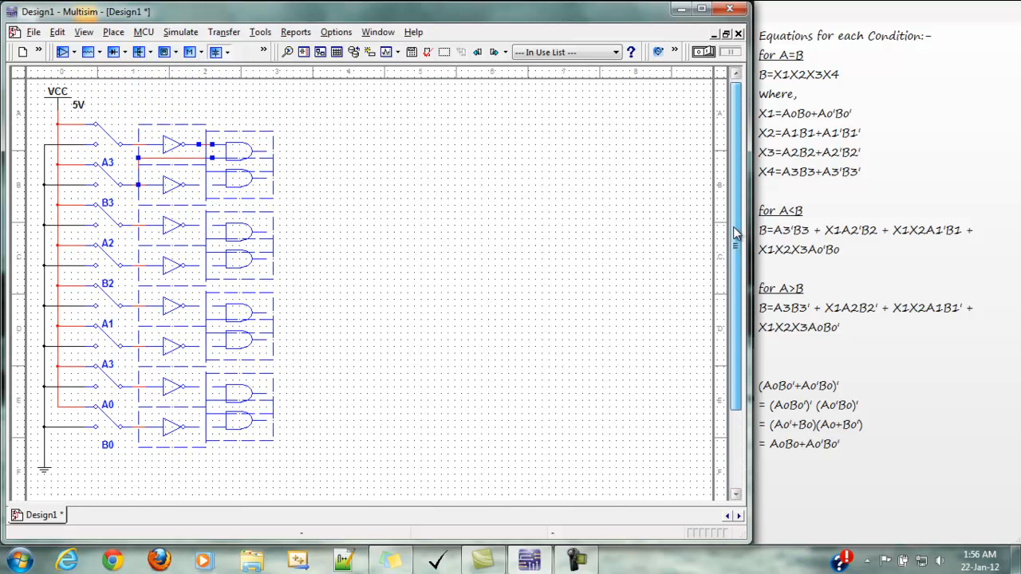
click(551, 230)
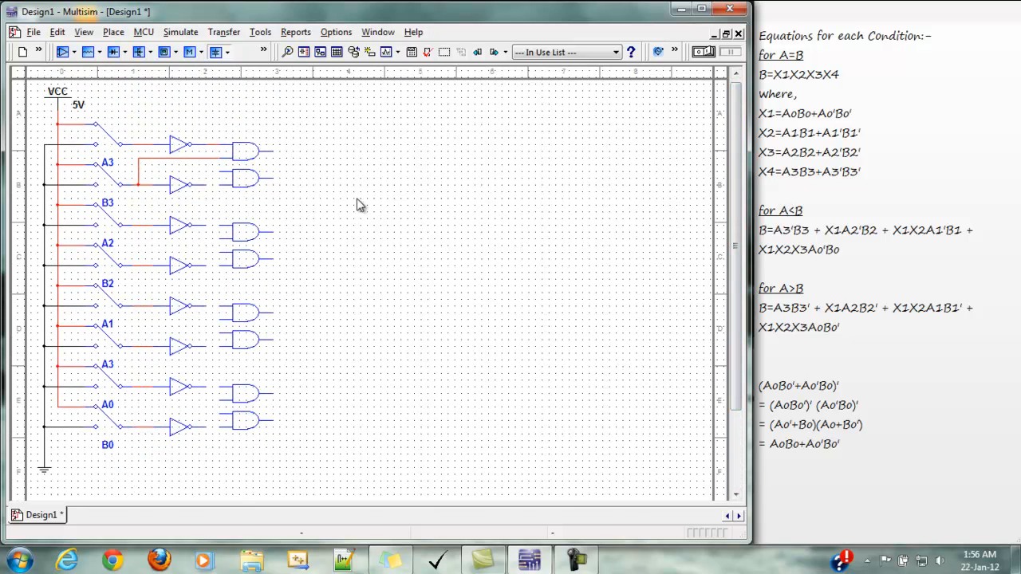
Wire the second AND gate's inputs to the A3 switch output and the B3 inverter output
click(221, 173)
click(145, 144)
drag(209, 185, 222, 185)
Wire the A2/B2 pair of AND gates so each combines one switch's inverted output with the other switch's direct output
click(220, 237)
click(138, 265)
click(220, 252)
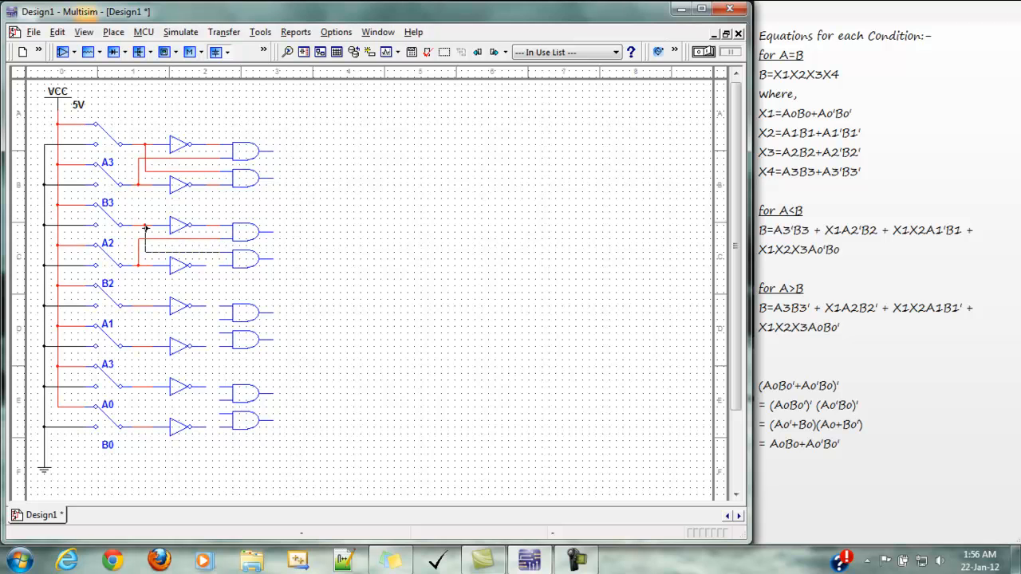
click(145, 227)
click(259, 152)
click(774, 230)
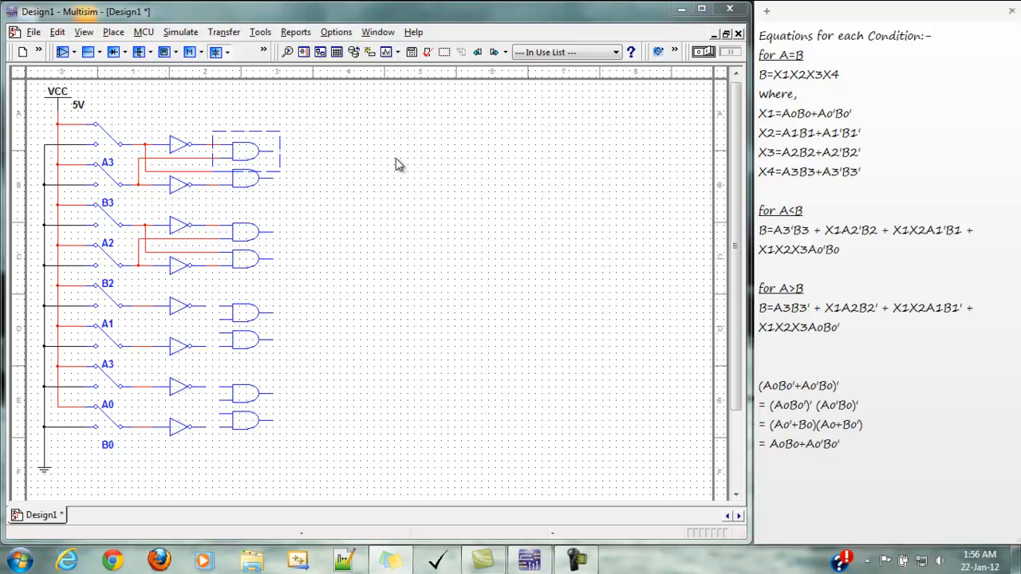
click(335, 197)
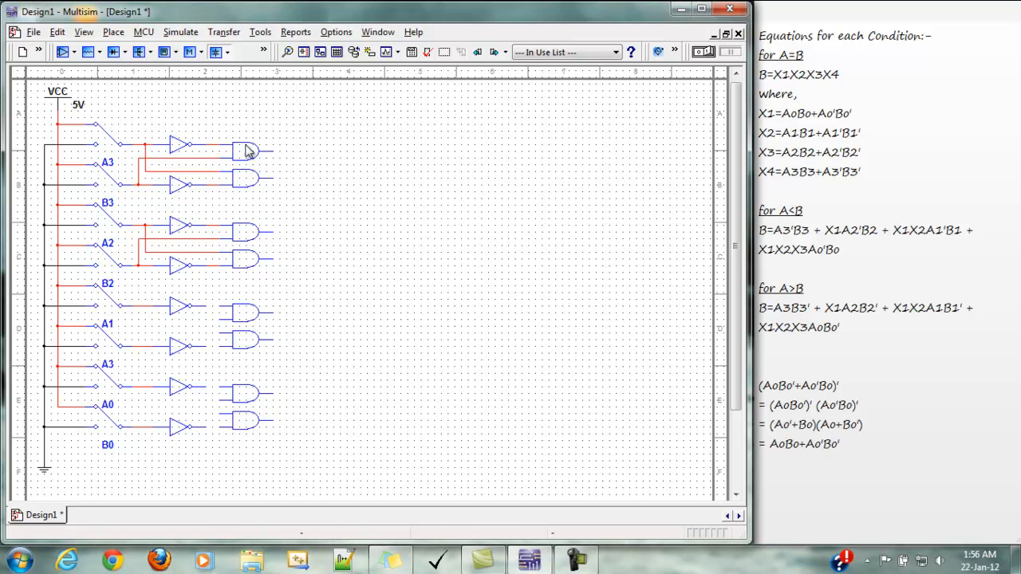
click(242, 183)
click(338, 250)
Wire the last two pairs of AND gates so each gate combines one switch's inverted output with its partner switch's direct output
click(137, 344)
click(218, 330)
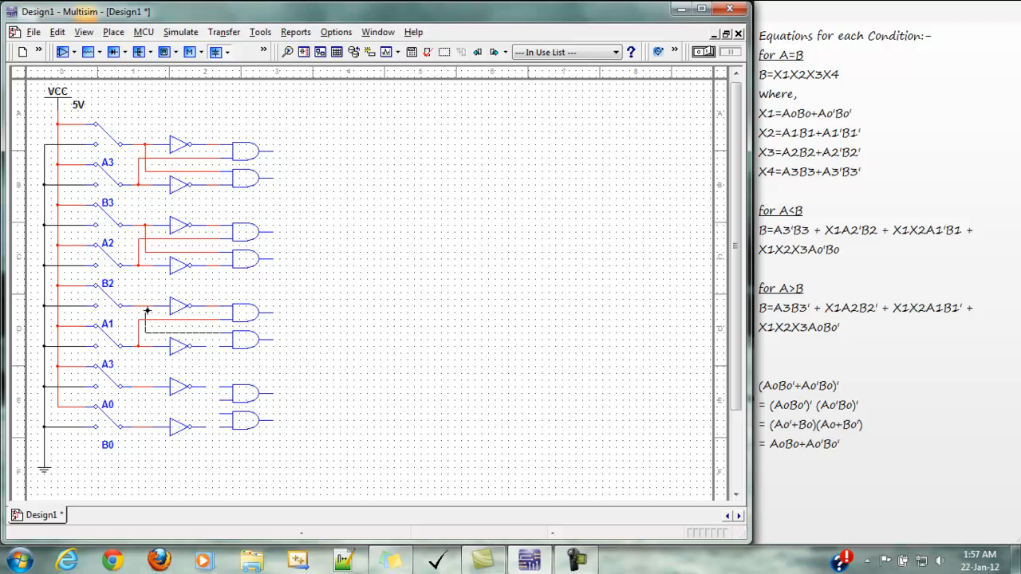
click(146, 307)
click(216, 399)
click(139, 427)
click(223, 415)
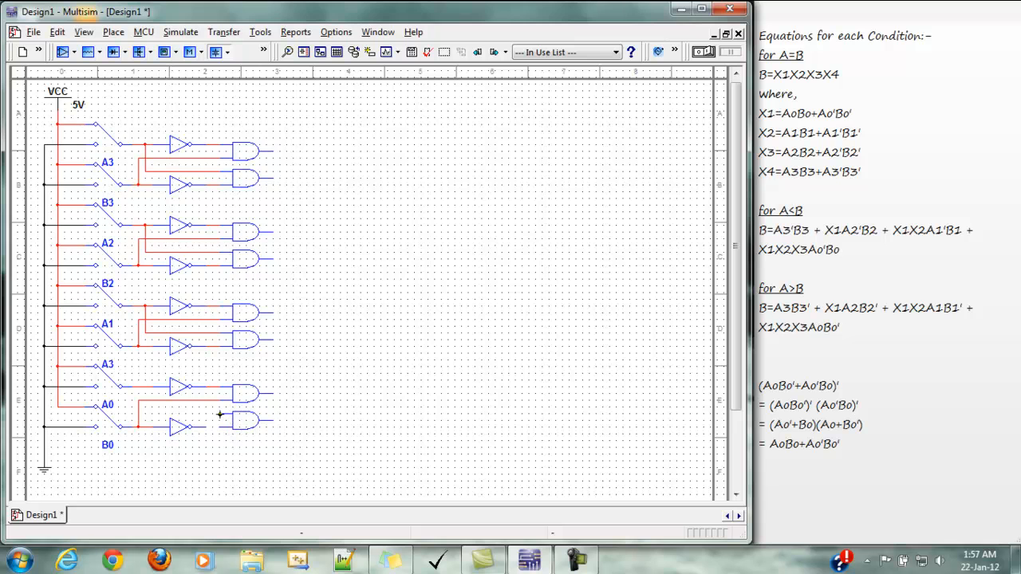
click(146, 389)
Search the TTL 74LS family for 74LS02 and choose the 74LS02N quad 2-input NOR for placement
click(114, 32)
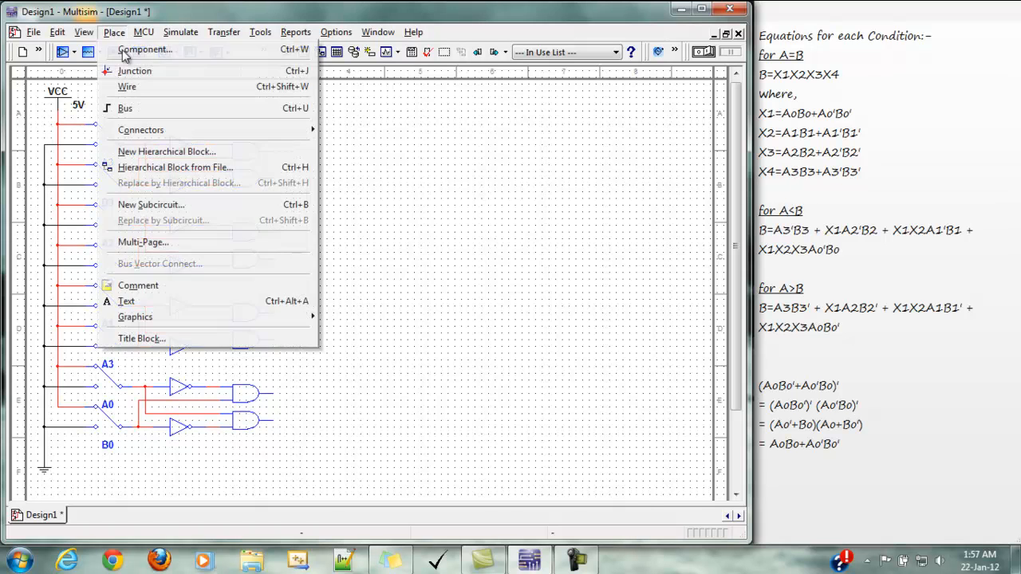
click(132, 46)
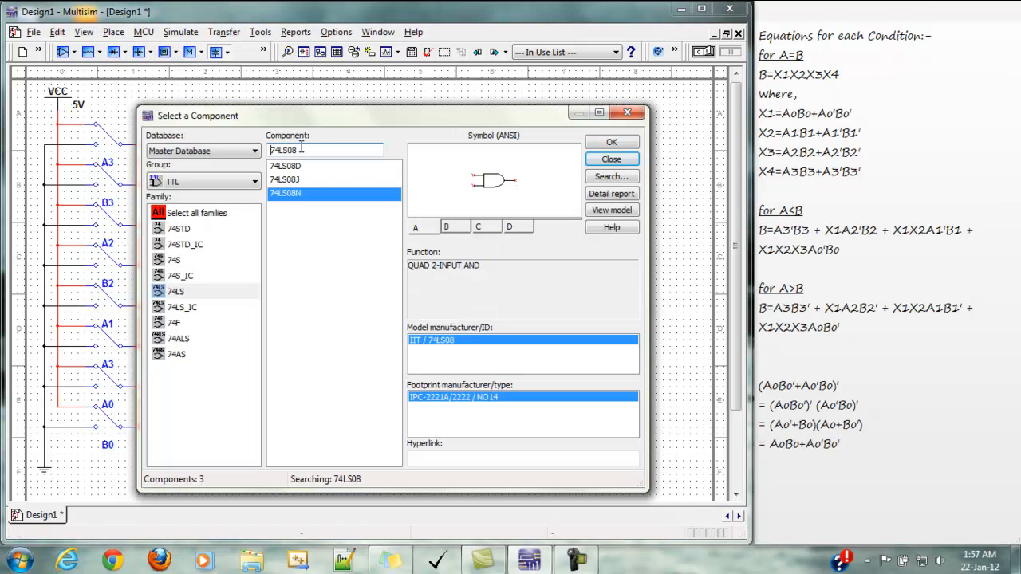
key(BackSpace)
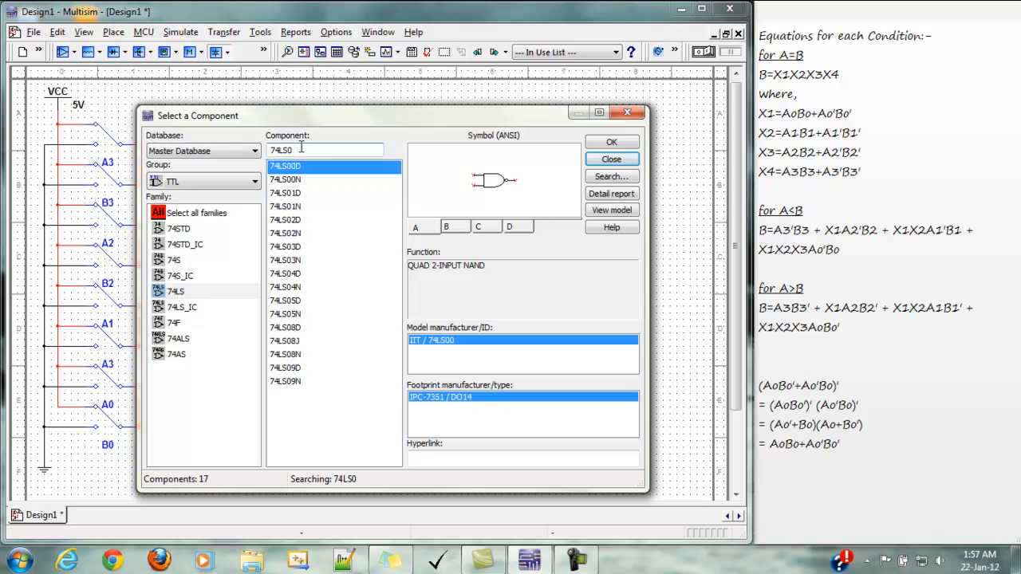
text(2)
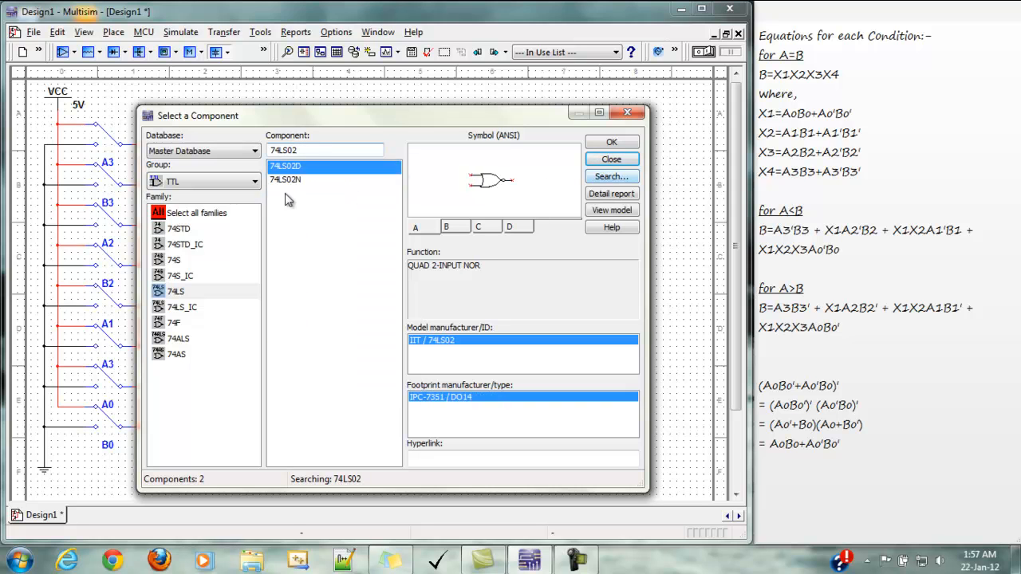
click(289, 180)
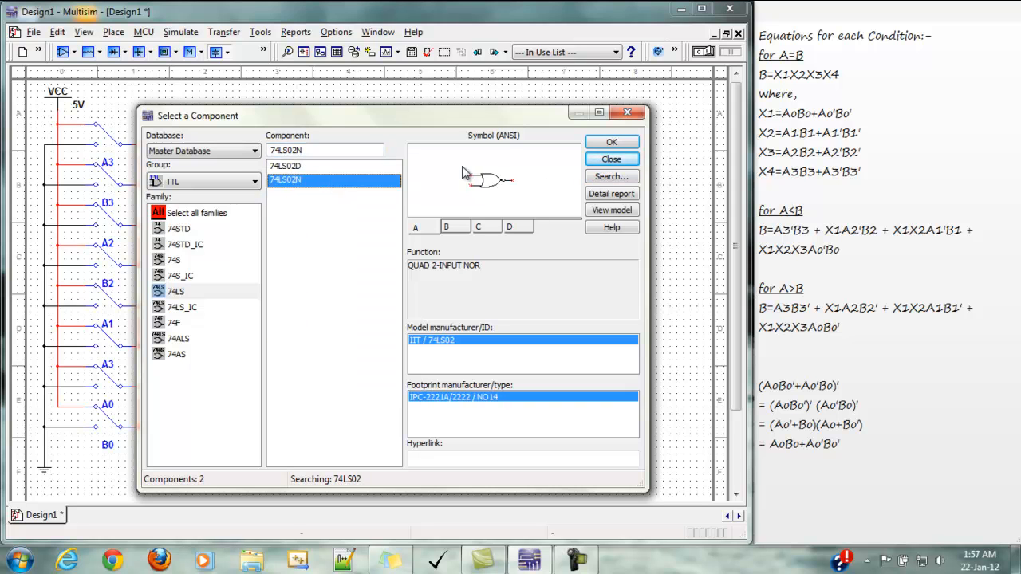
click(600, 144)
Place section A of the 74LS02N NOR gate beside the first pair of AND gates, without adding further sections
click(608, 153)
click(297, 169)
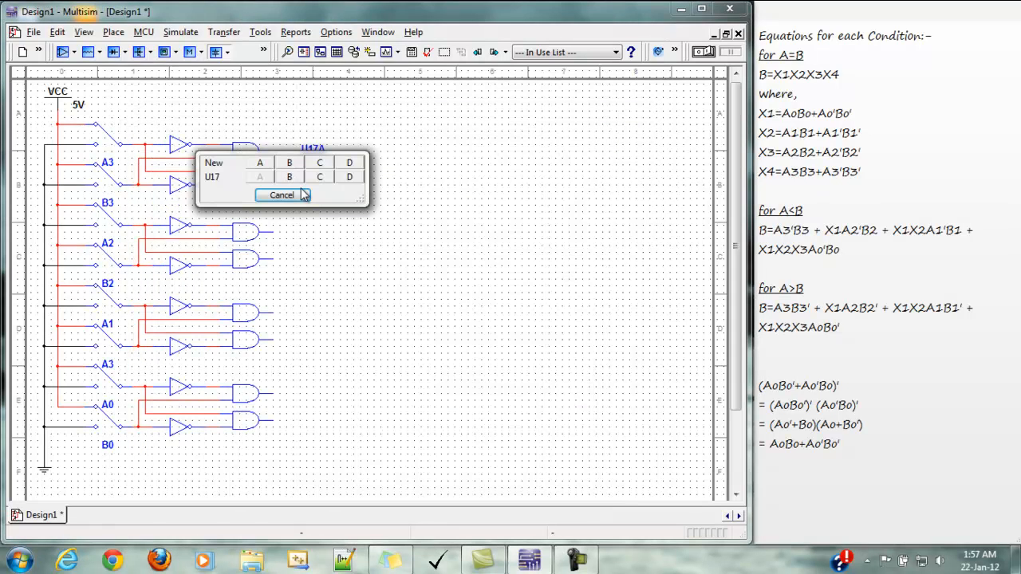
click(298, 196)
click(611, 159)
Override the schematic global display setting for the placed NOR gate and hide its values, RefDes and attributes
right_click(312, 177)
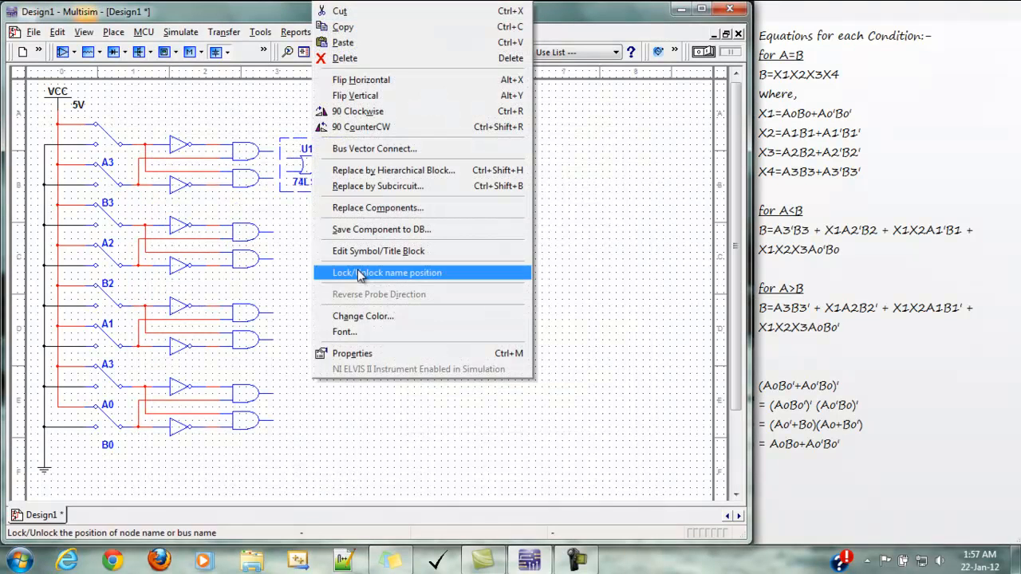
click(352, 353)
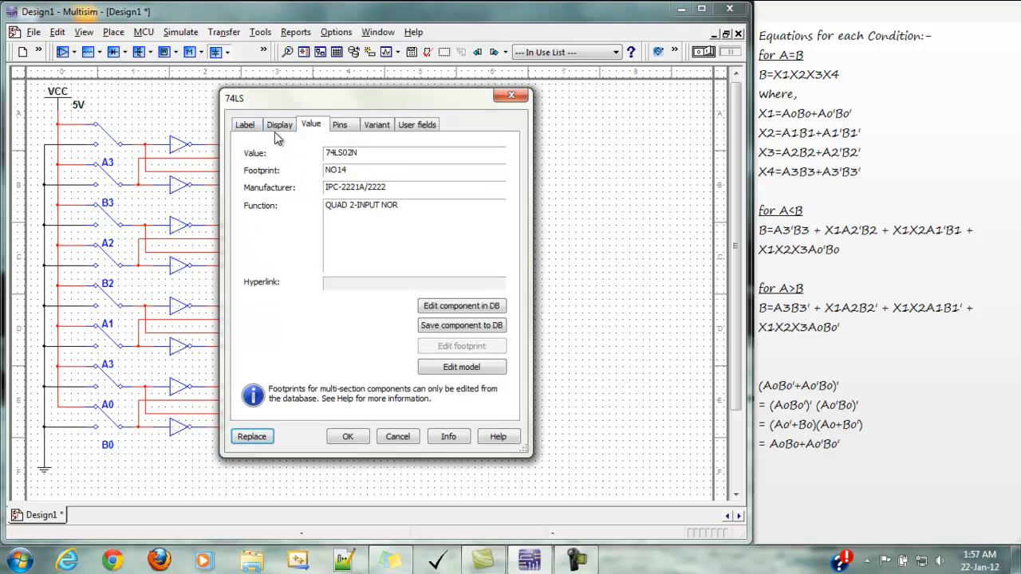
click(279, 125)
click(279, 154)
click(273, 171)
click(275, 189)
click(275, 230)
click(271, 247)
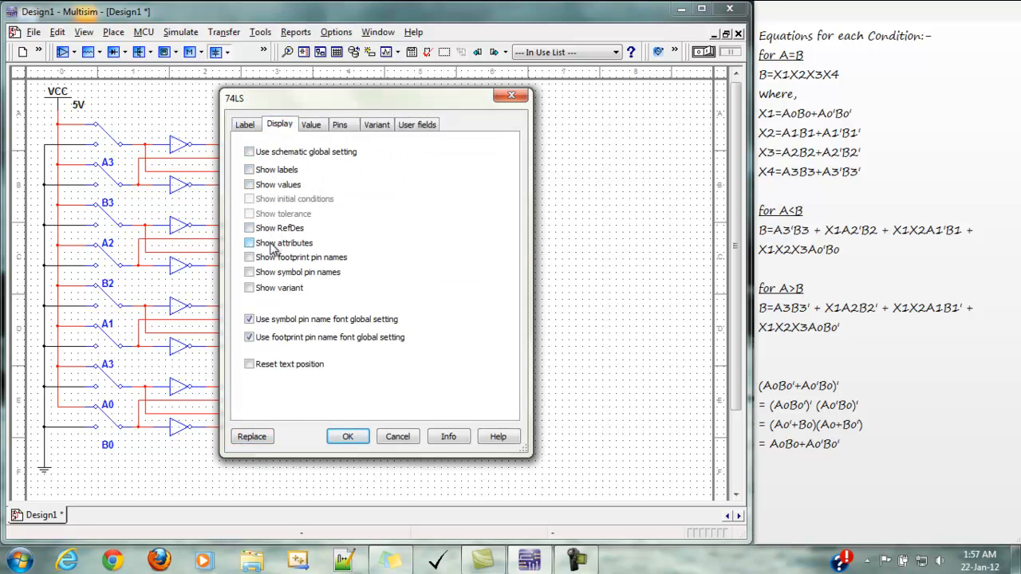
Label the placed 74LS02N NOR gate X3
click(244, 125)
click(280, 205)
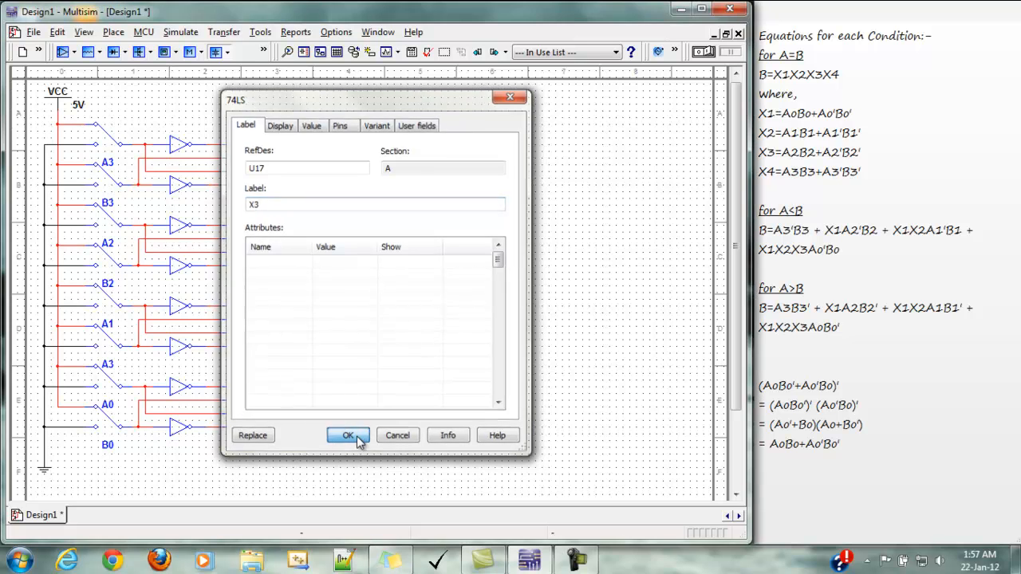
click(354, 438)
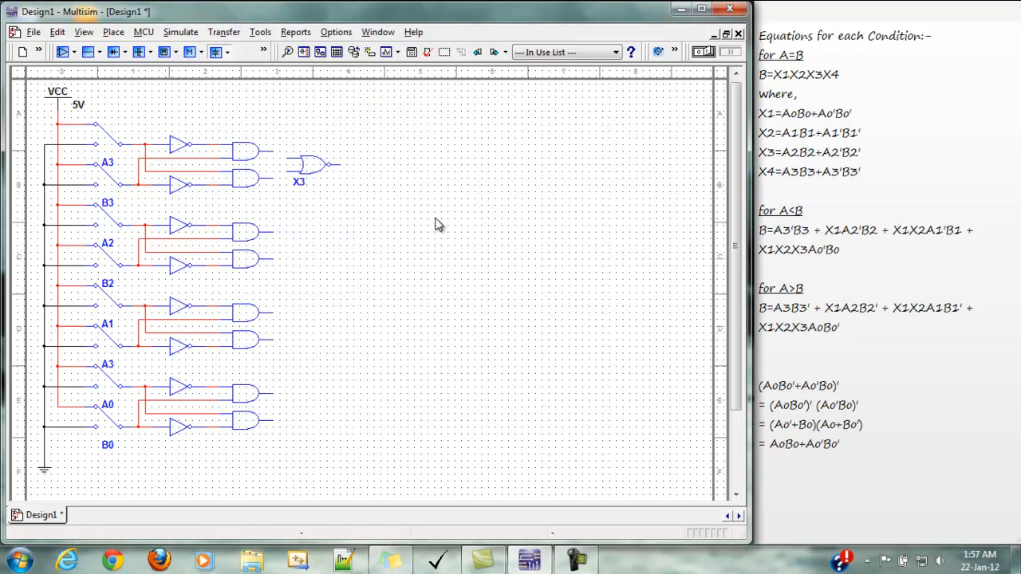
Wire the outputs of the A3/B3 pair of AND gates to the two inputs of the X3 NOR gate
click(278, 152)
click(295, 158)
click(274, 178)
click(779, 391)
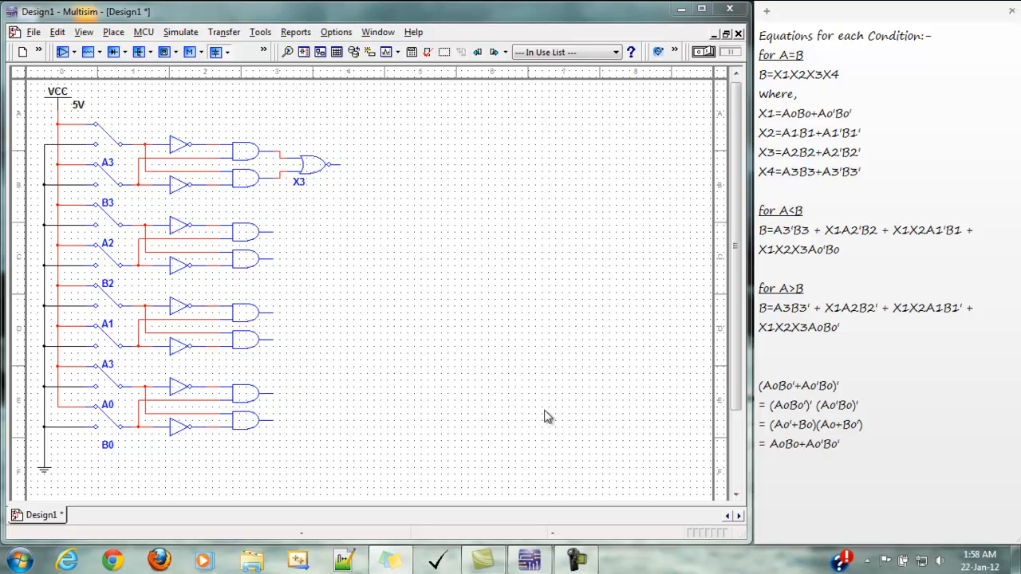
Copy the X3 NOR gate and paste one copy beside each of the other three AND gate pairs
click(309, 172)
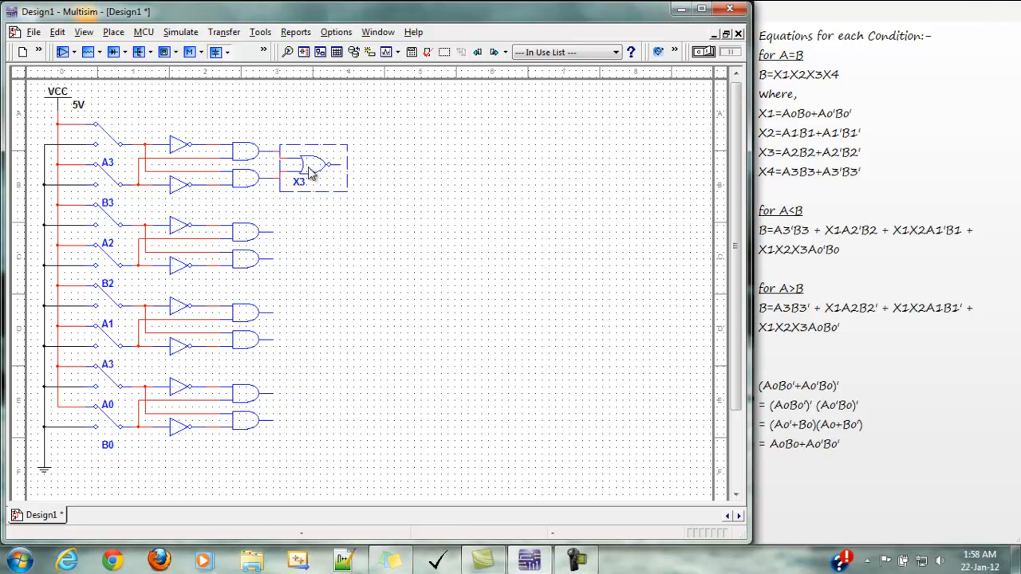
right_click(309, 171)
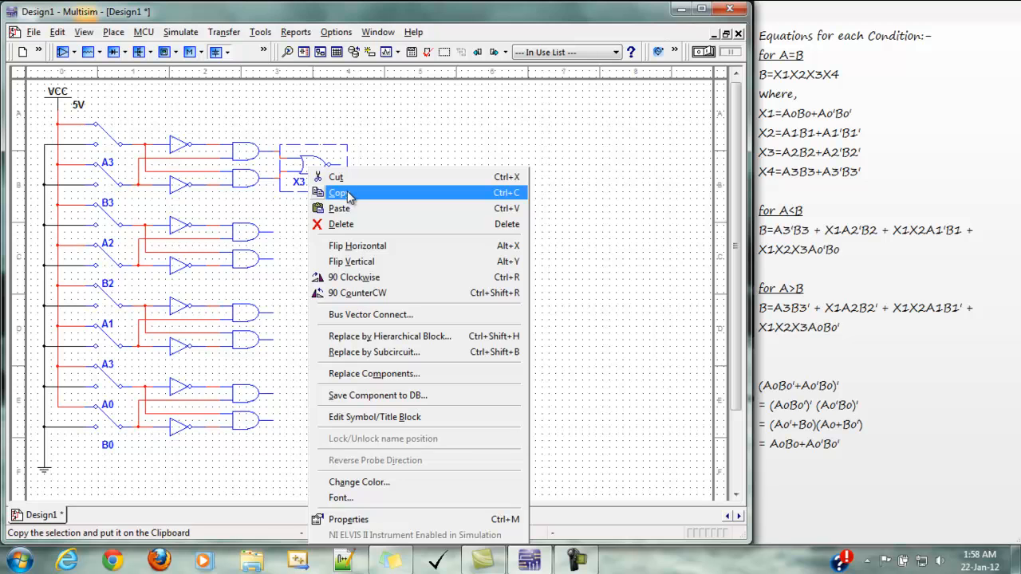
click(347, 193)
right_click(293, 407)
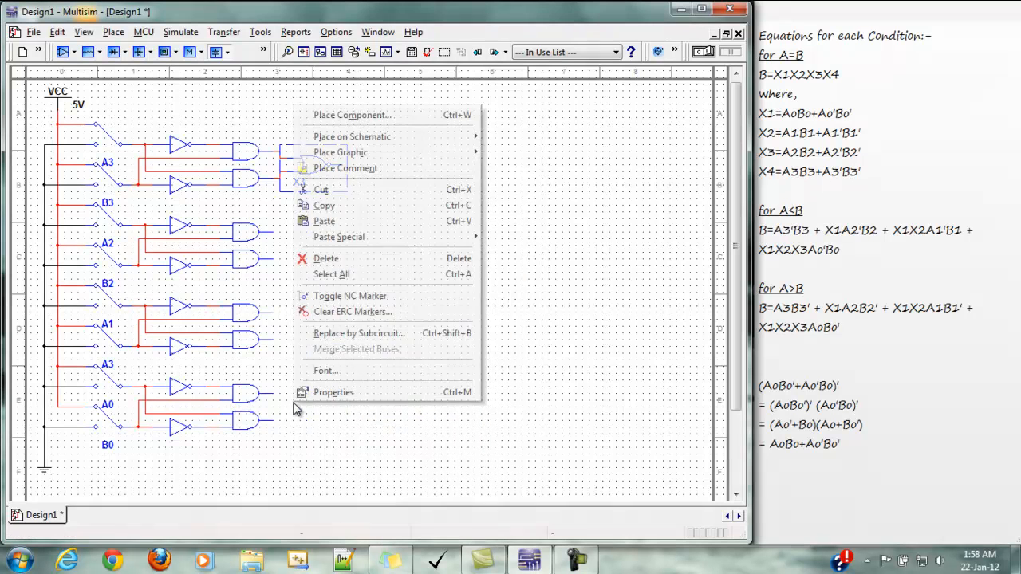
click(339, 228)
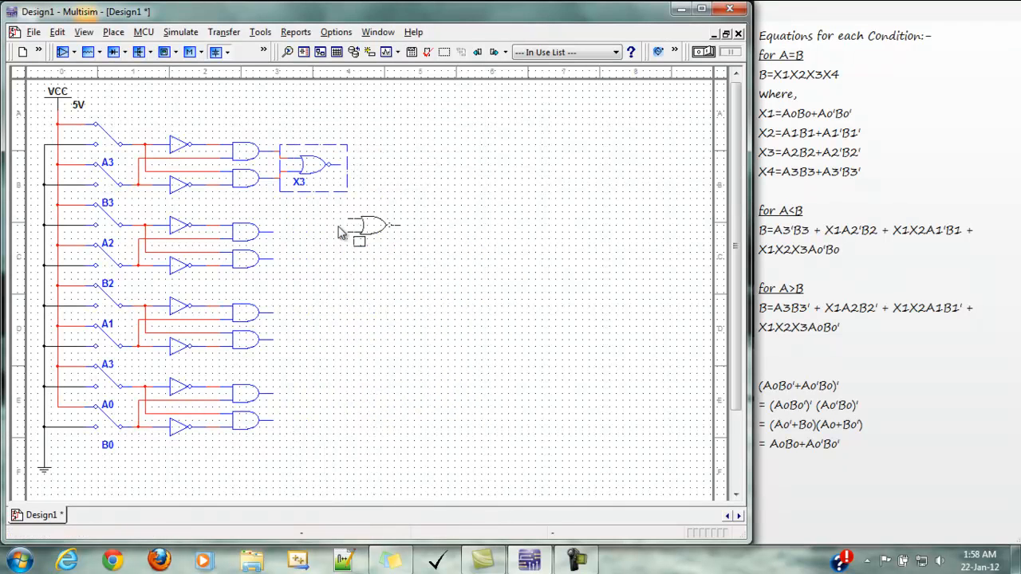
click(290, 416)
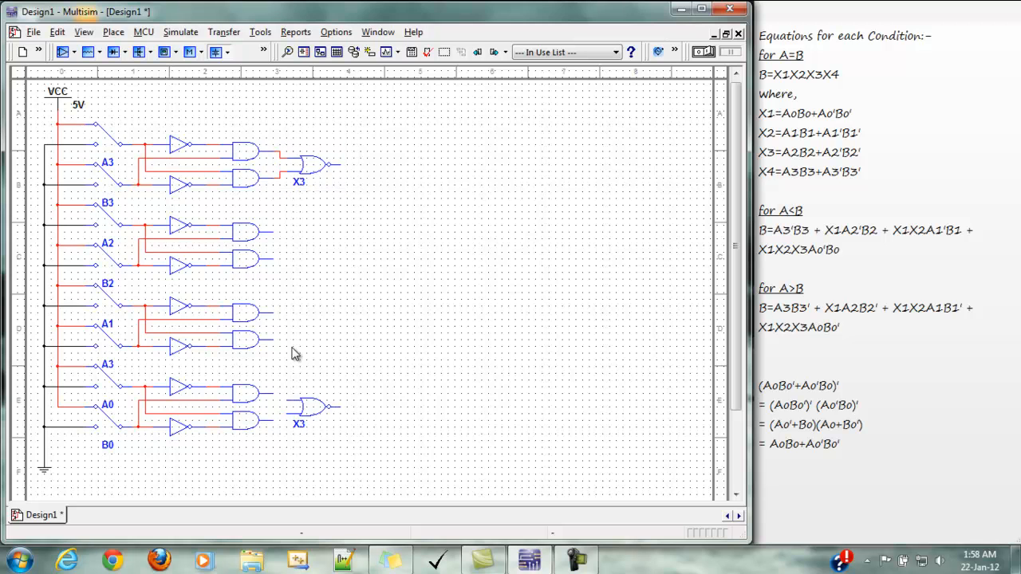
key(ctrl+v)
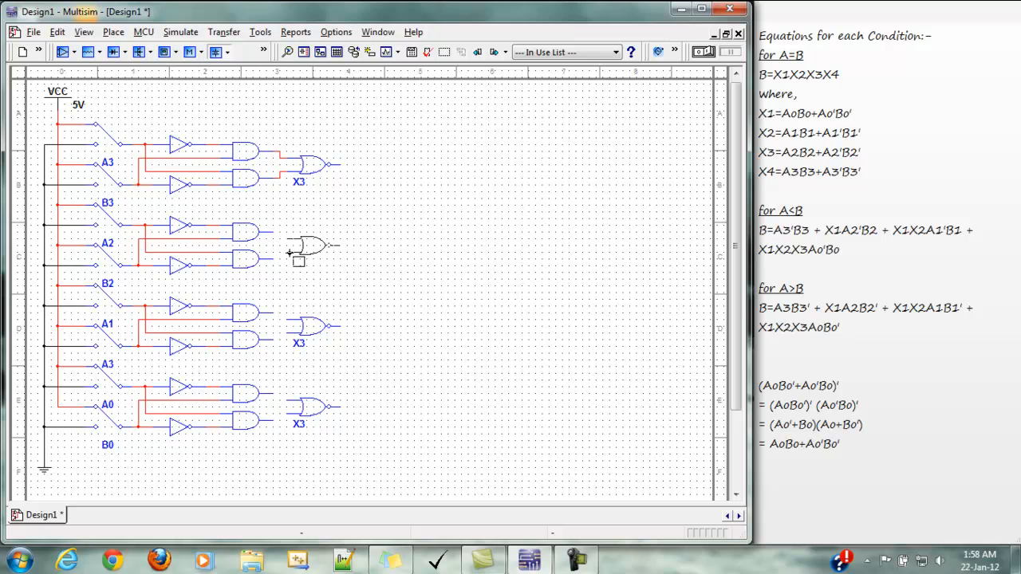
click(287, 252)
Wire the A0/B0 pair of AND gates to its NOR gate and label that NOR gate X0
click(271, 395)
double_click(306, 418)
click(297, 204)
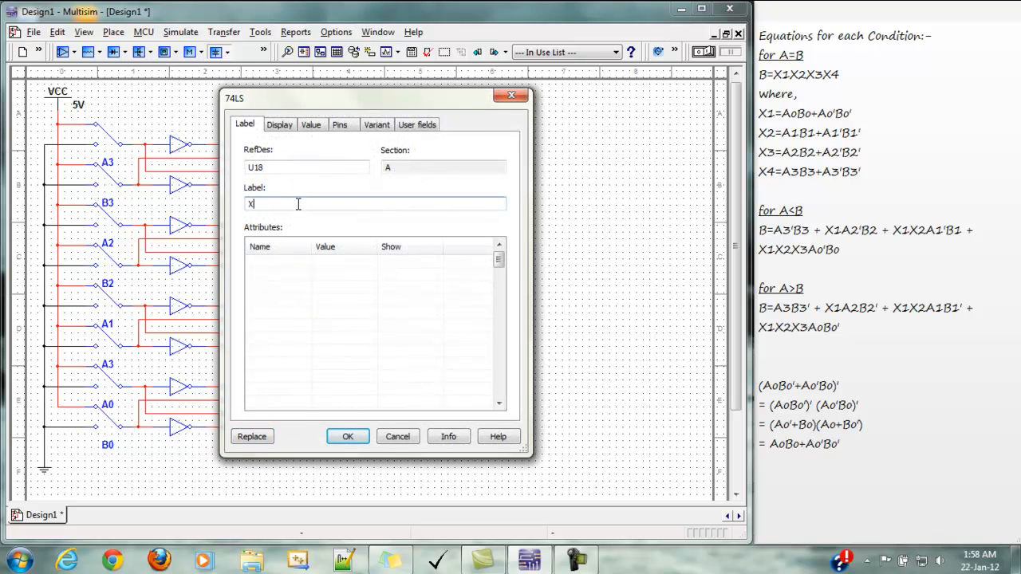
text(0)
key(Return)
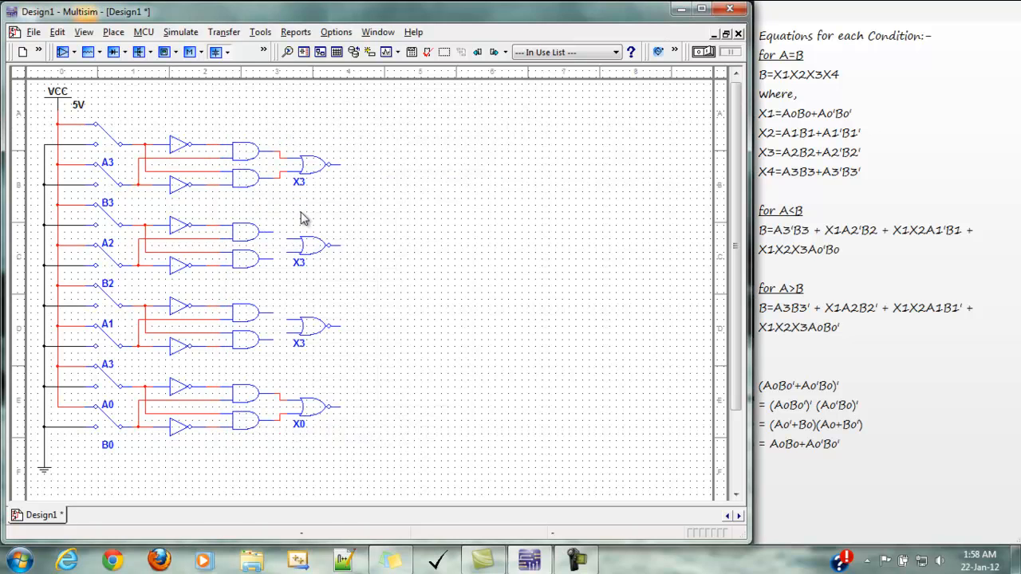
Compare the A0/B0 AND gates and the X0 NOR gate with the (AoBo'+Ao'Bo)' derivation in the notes
click(802, 399)
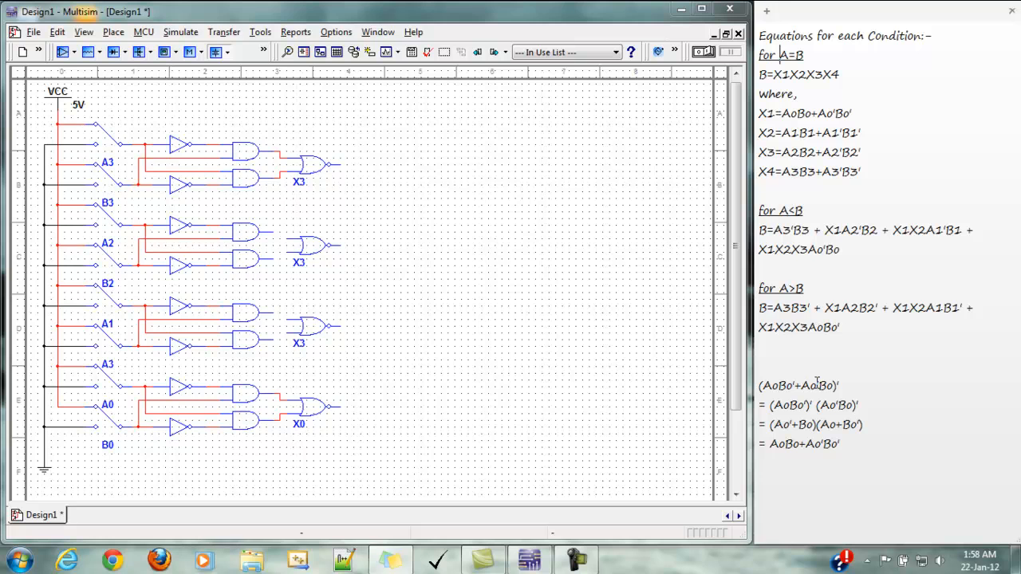
click(245, 406)
click(311, 380)
click(236, 431)
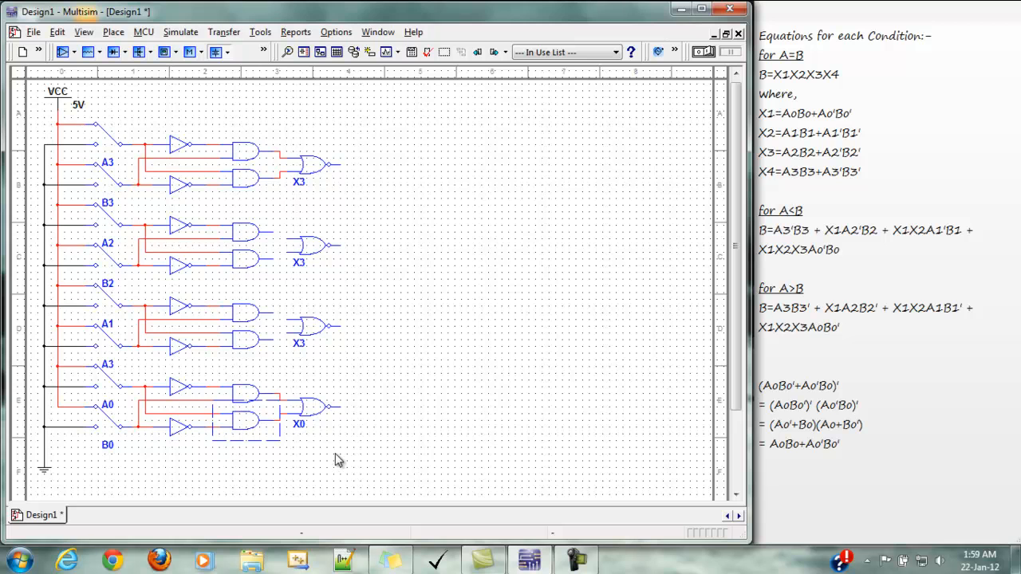
click(323, 409)
click(840, 386)
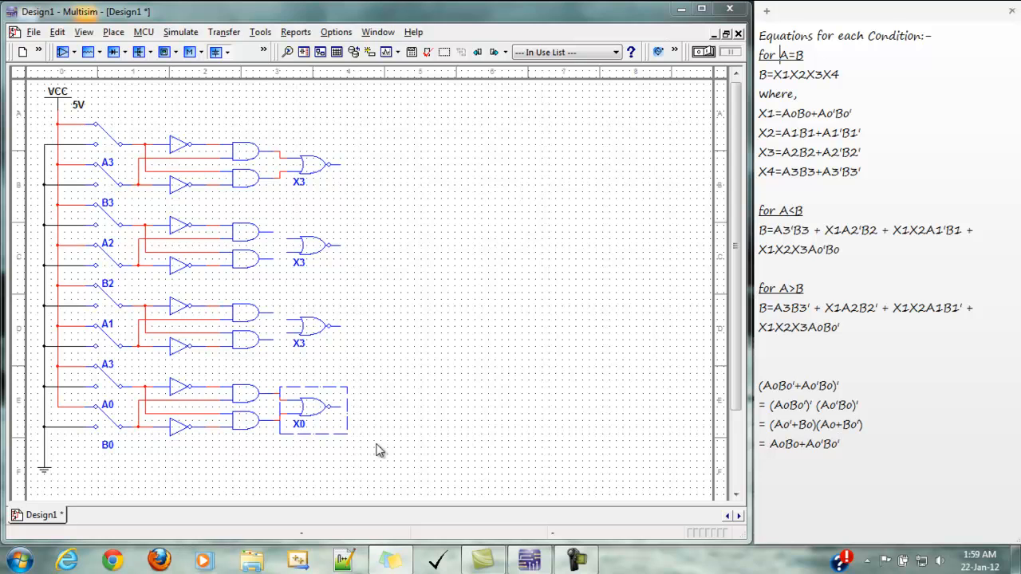
click(334, 446)
click(297, 432)
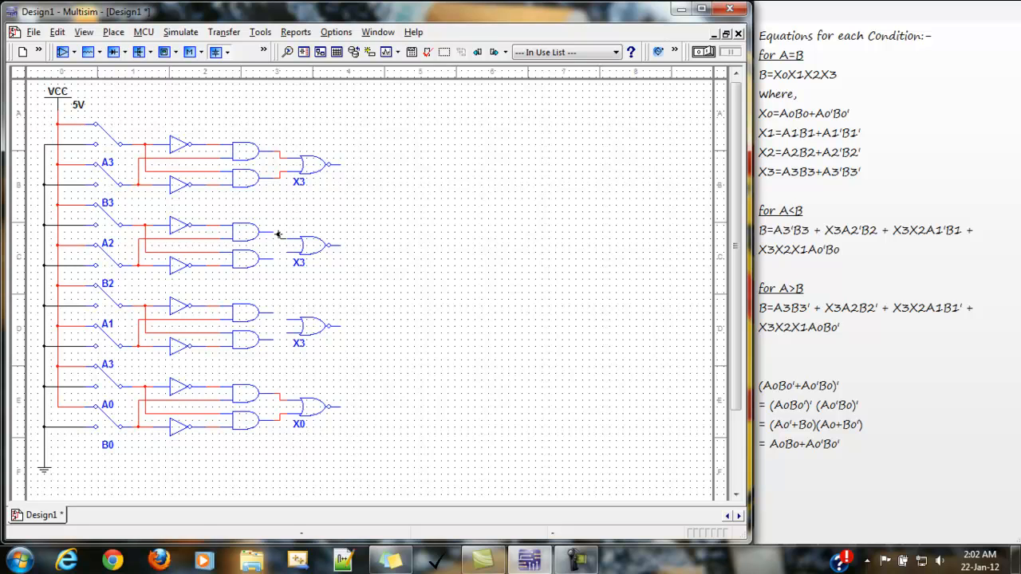
Wire the outputs of the two middle AND gate pairs to the inputs of their NOR gates
click(277, 233)
click(289, 238)
click(275, 258)
click(288, 320)
Start placing a new component and switch the component group from TTL to Misc Digital
click(113, 32)
click(138, 43)
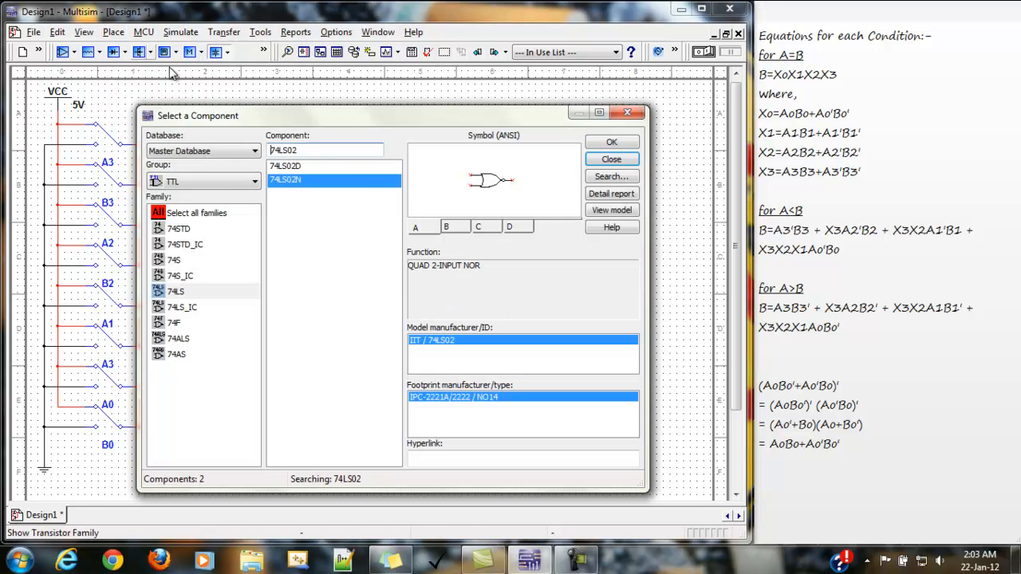
click(228, 182)
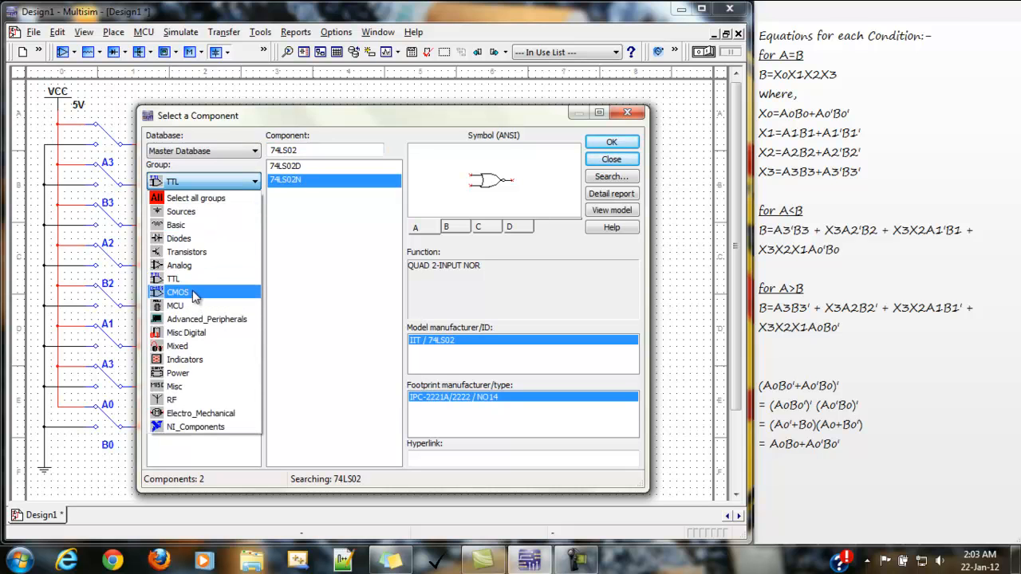
key(Up)
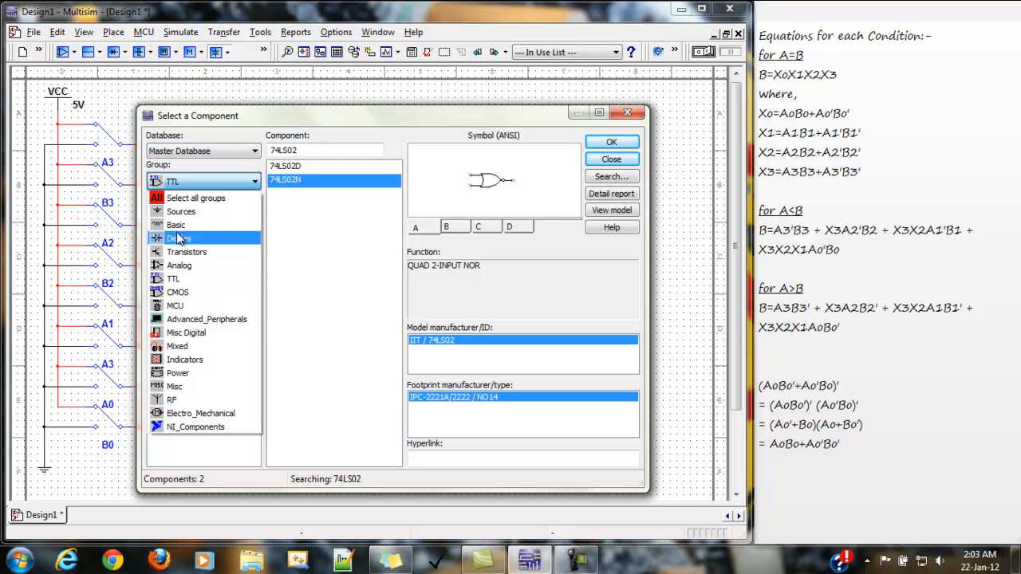
click(175, 281)
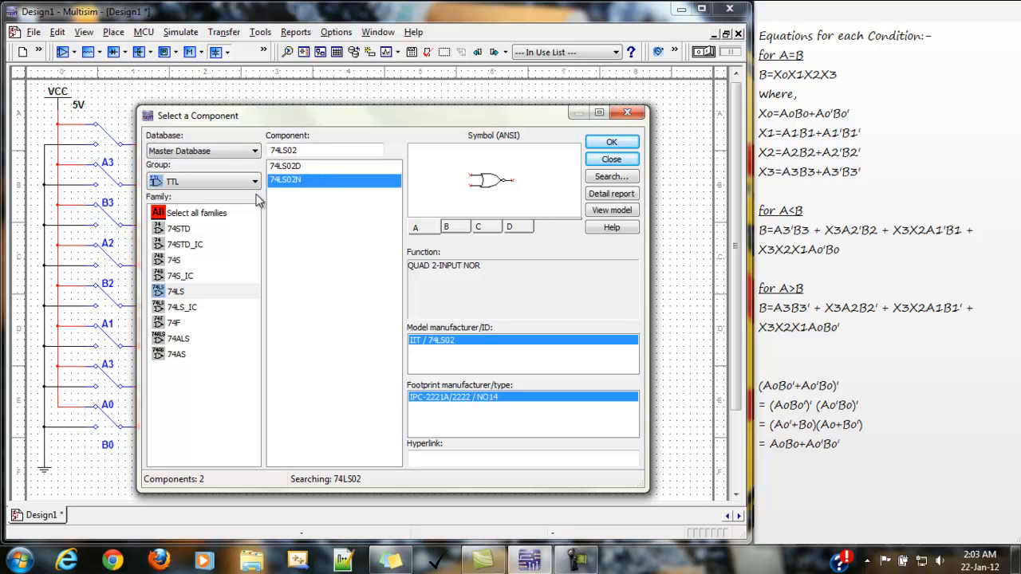
click(199, 183)
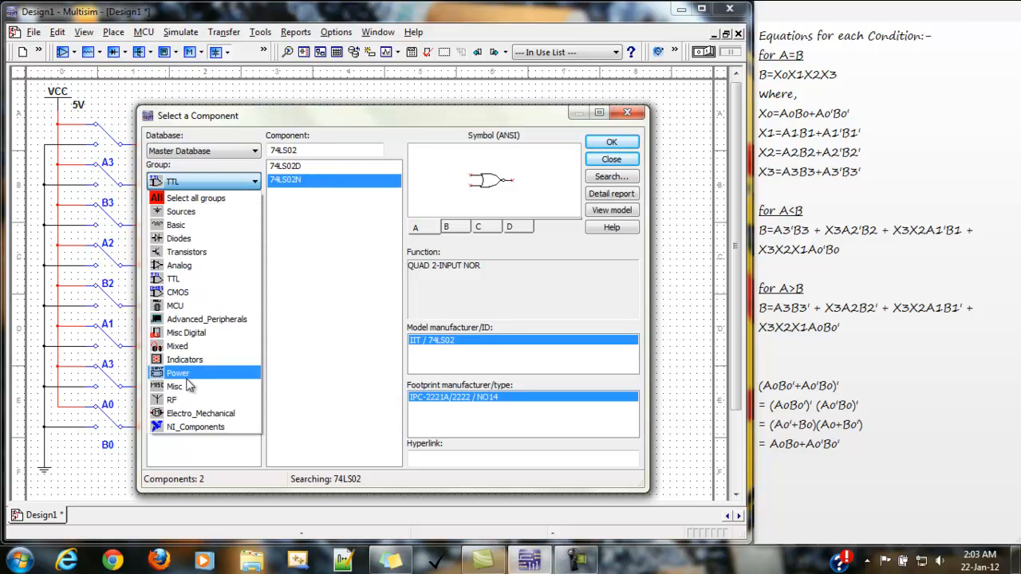
click(181, 333)
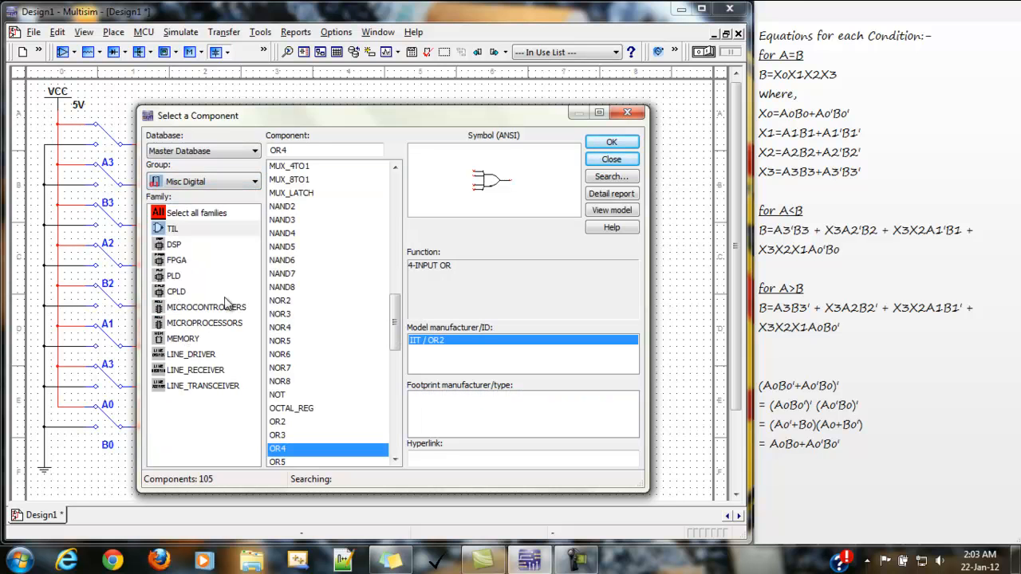
Place an AND4 4-input gate from the TIL family at the sheet's lower right and wire the X0 output to its lowest input
click(311, 249)
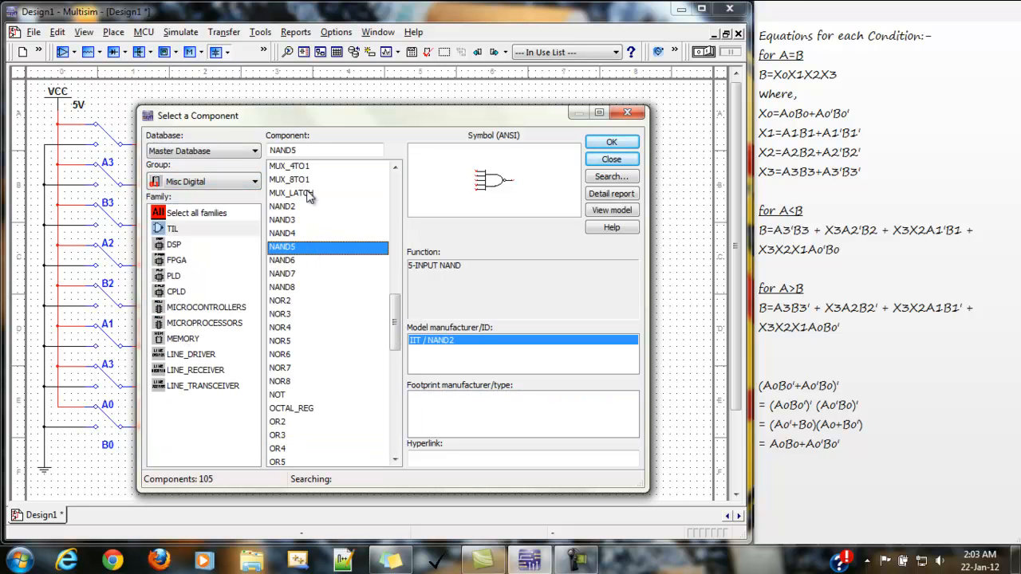
scroll(310, 198, up, 15)
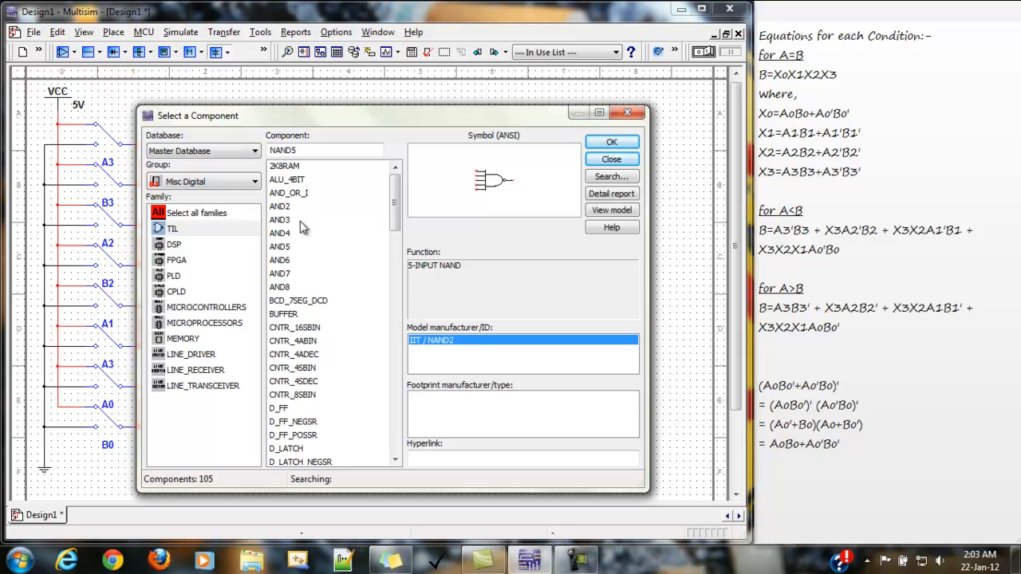
click(280, 233)
click(612, 142)
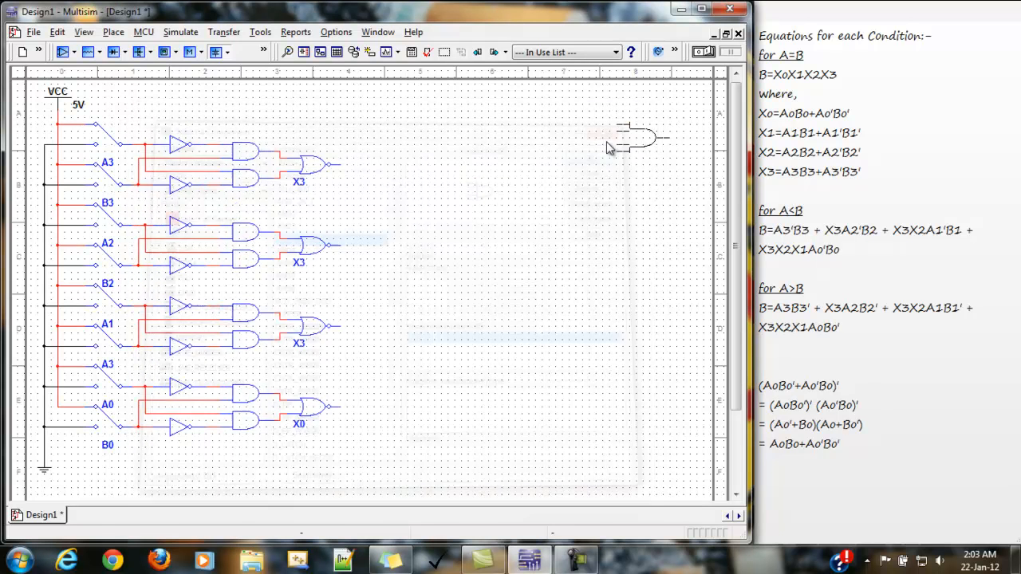
click(606, 465)
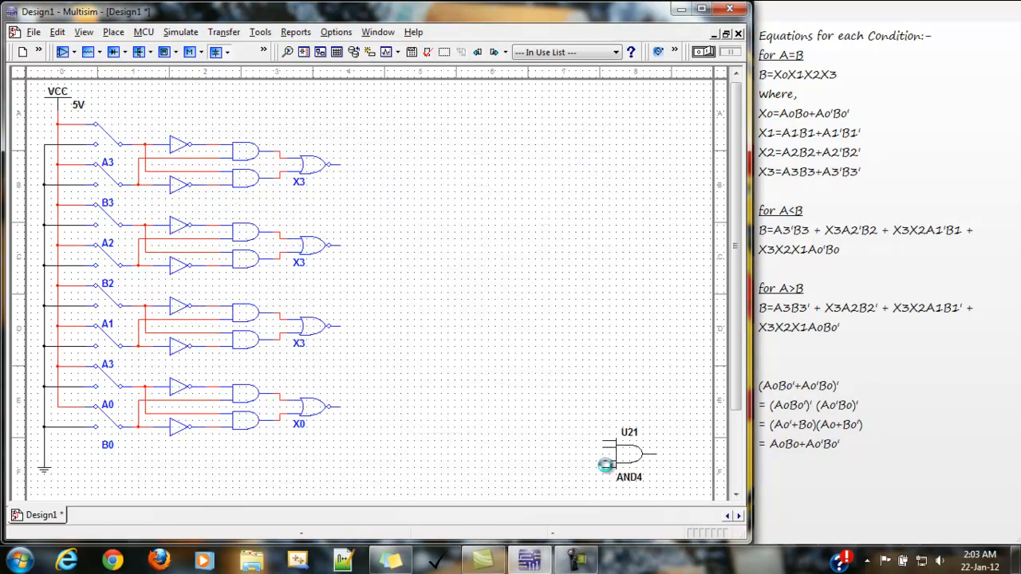
click(611, 160)
click(343, 467)
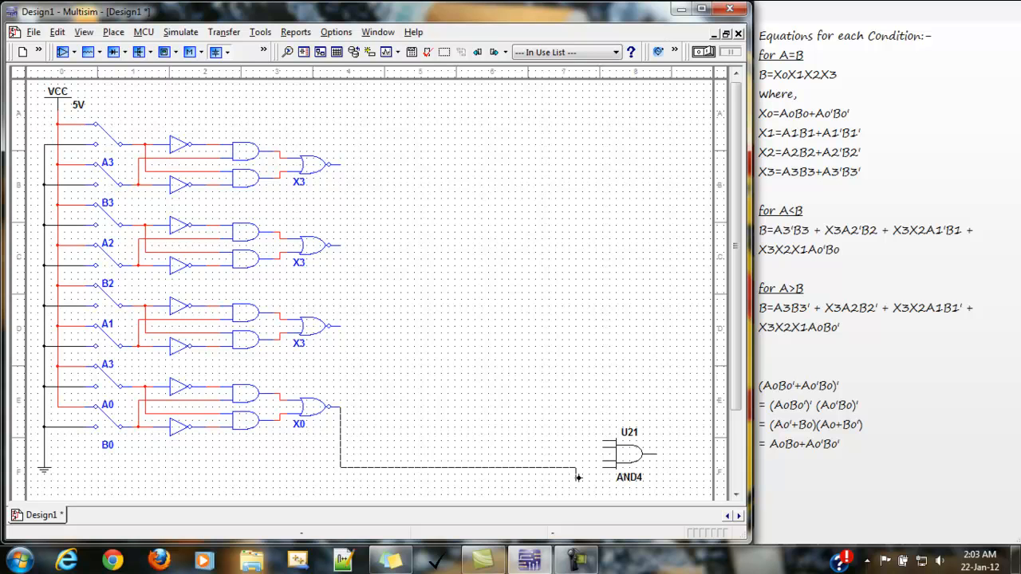
click(602, 470)
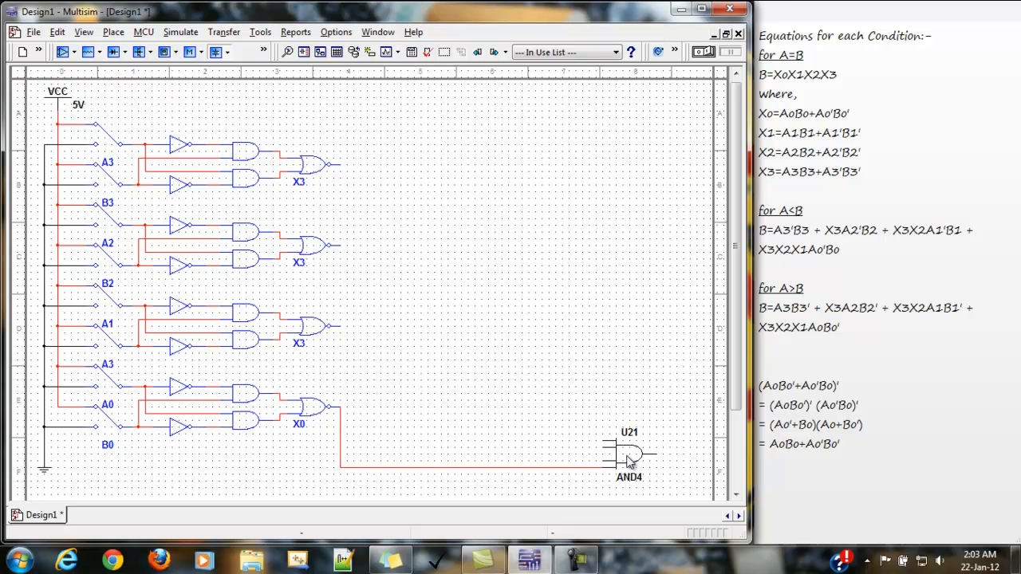
Override the schematic global display setting for the AND4 gate and hide its labels, values, RefDes and attributes
right_click(627, 456)
click(666, 430)
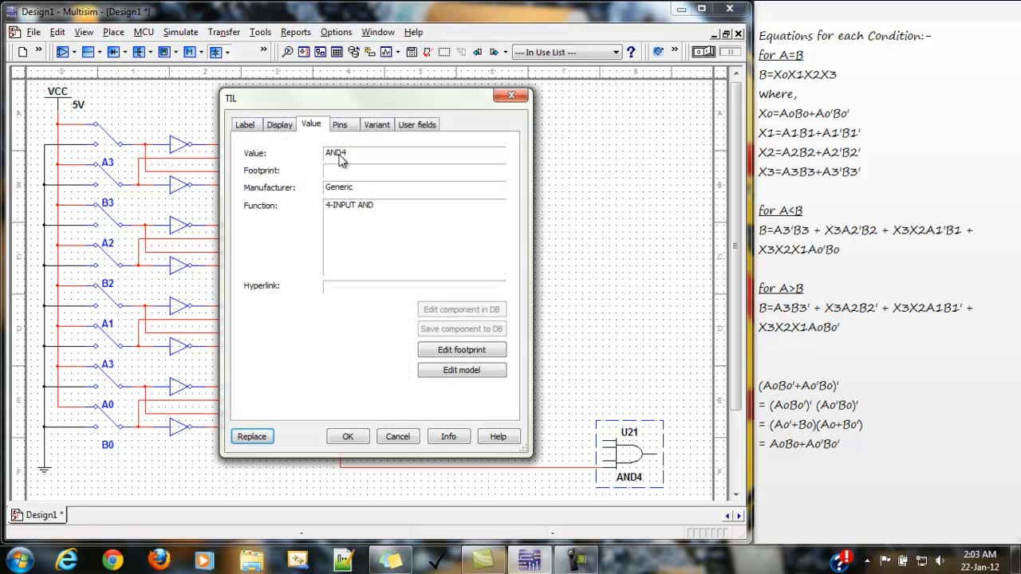
click(287, 126)
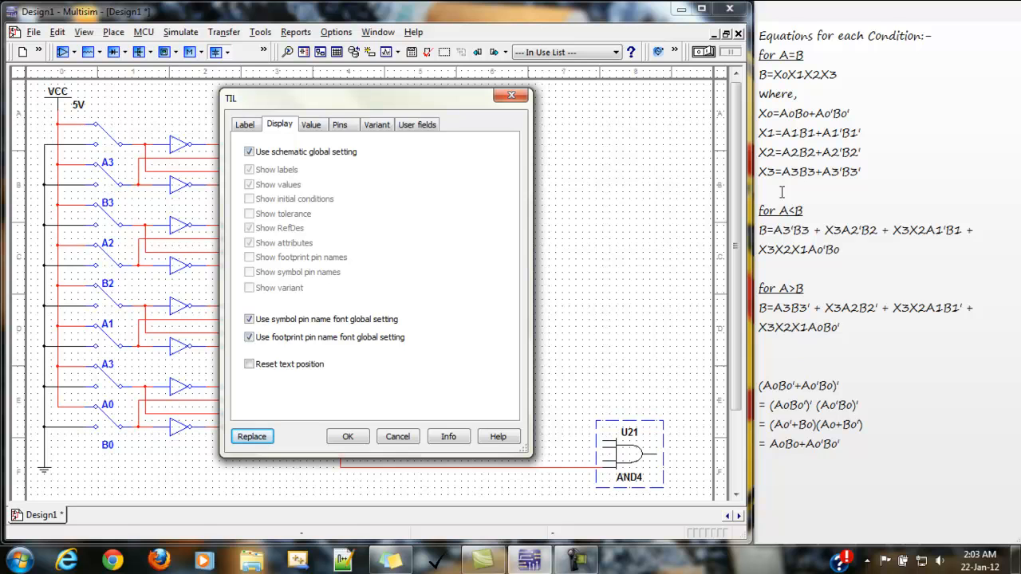
click(773, 75)
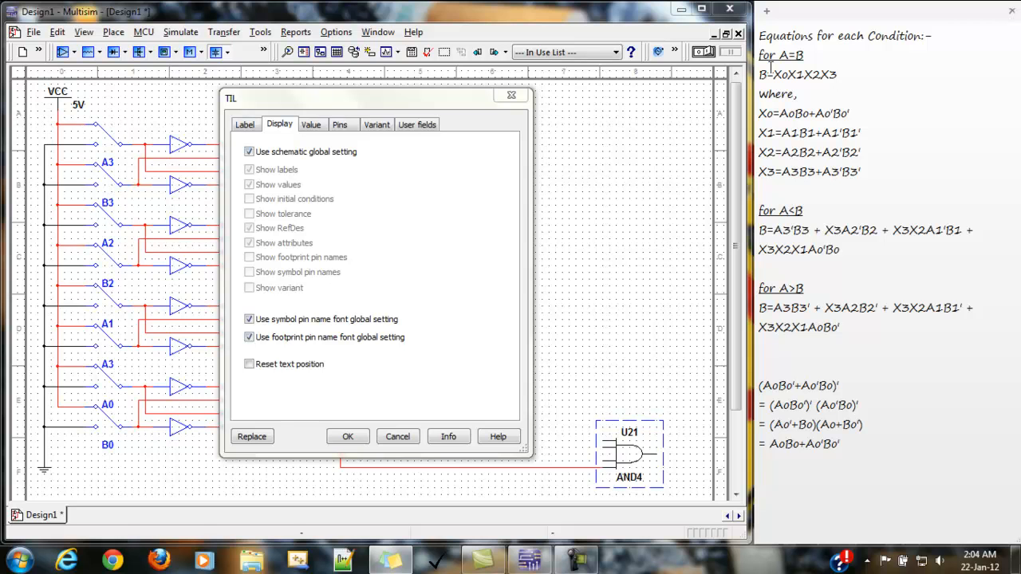
click(294, 152)
click(276, 170)
click(272, 187)
click(263, 231)
click(262, 243)
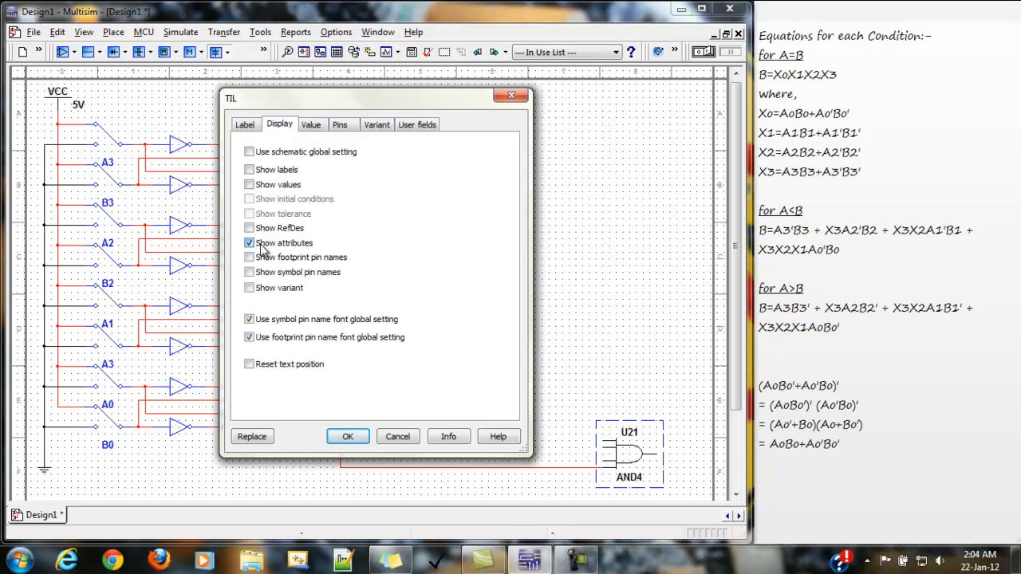
click(348, 436)
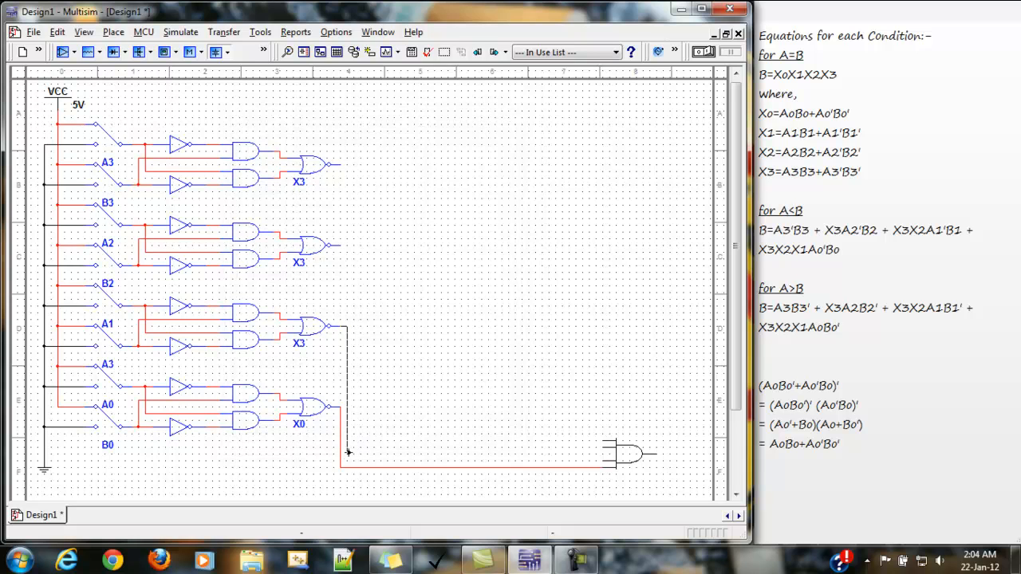
Wire the outputs of the three upper NOR gates to the remaining AND4 inputs, with the uppermost gate going to the highest input
click(602, 461)
click(604, 447)
click(354, 449)
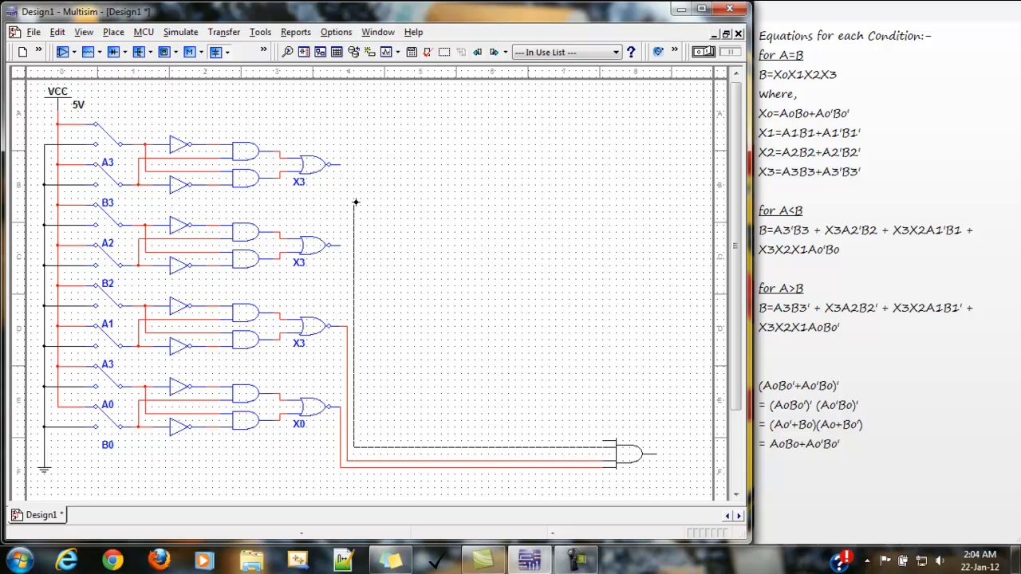
click(340, 242)
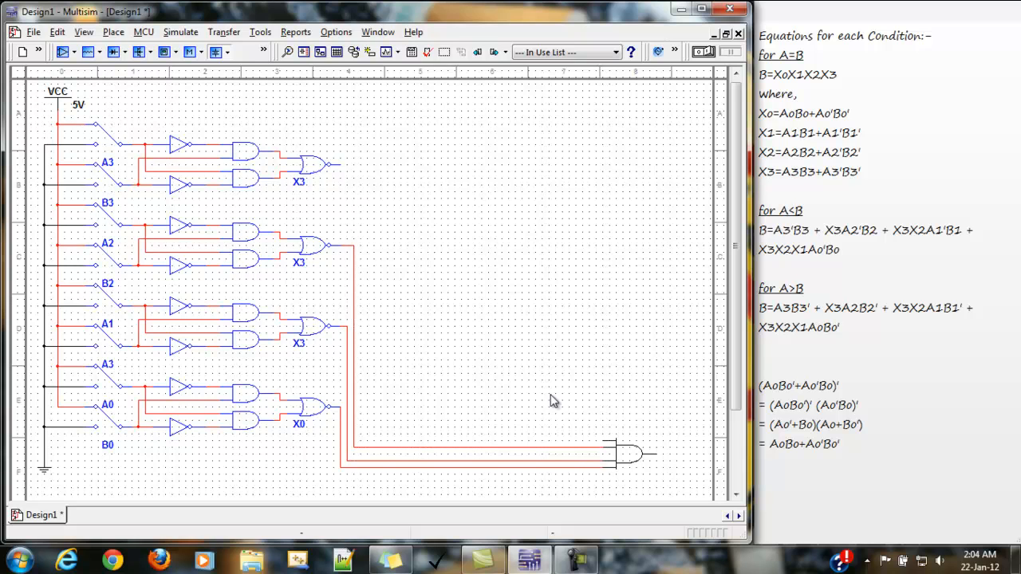
click(603, 440)
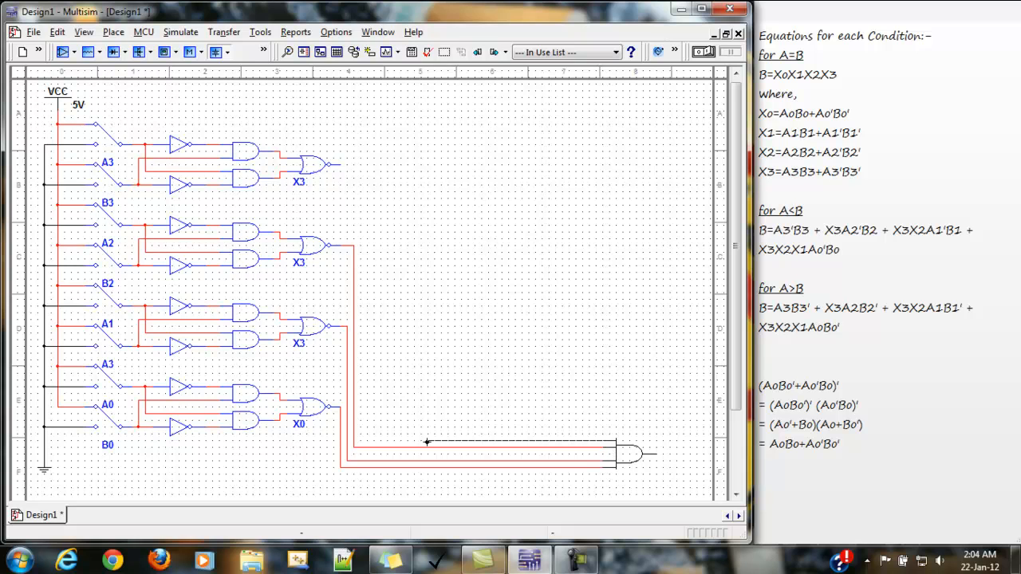
click(359, 441)
click(342, 165)
Relabel the second NOR gate from the top as X2 and the third as X1
double_click(302, 275)
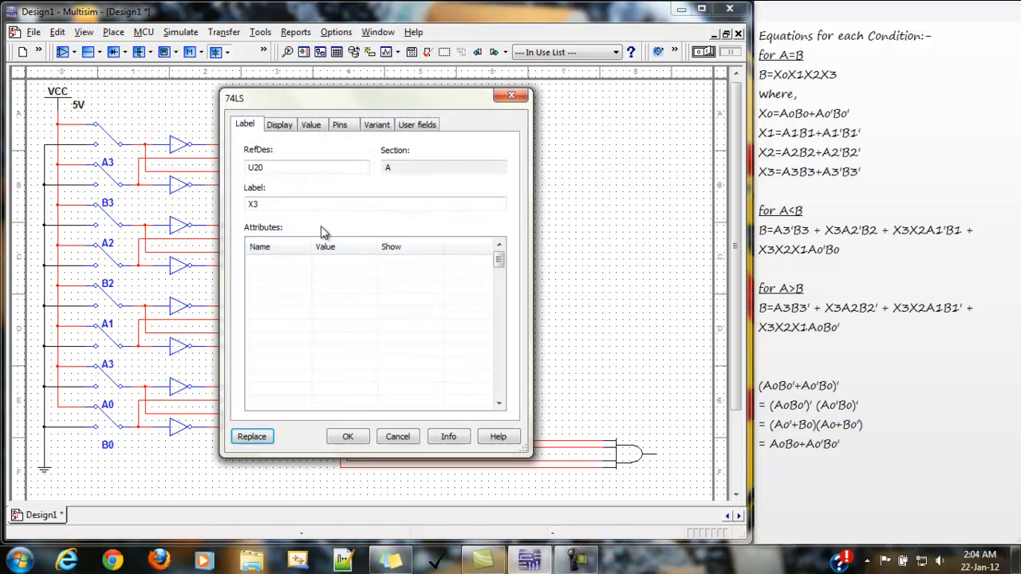
click(262, 205)
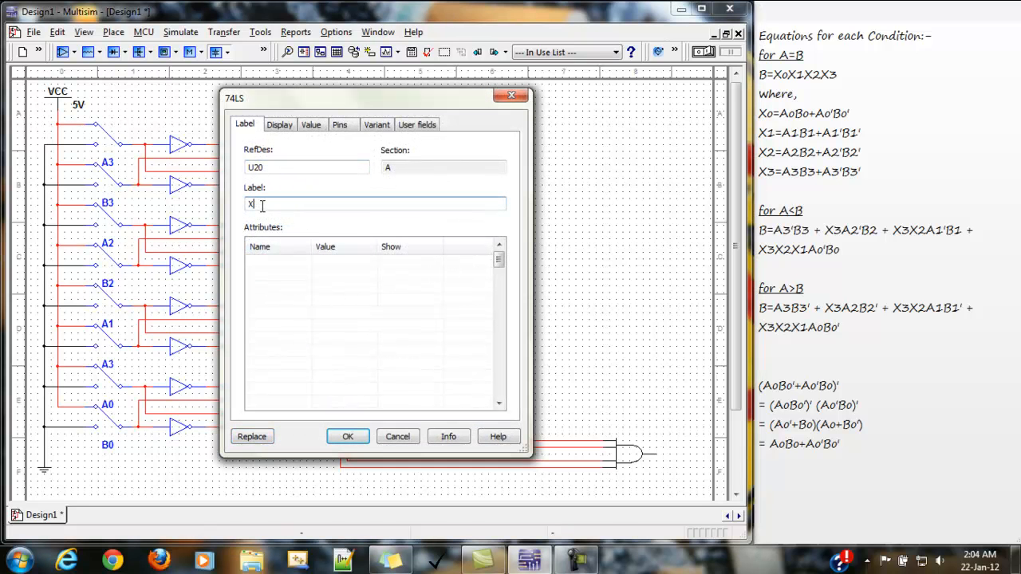
click(348, 437)
double_click(308, 354)
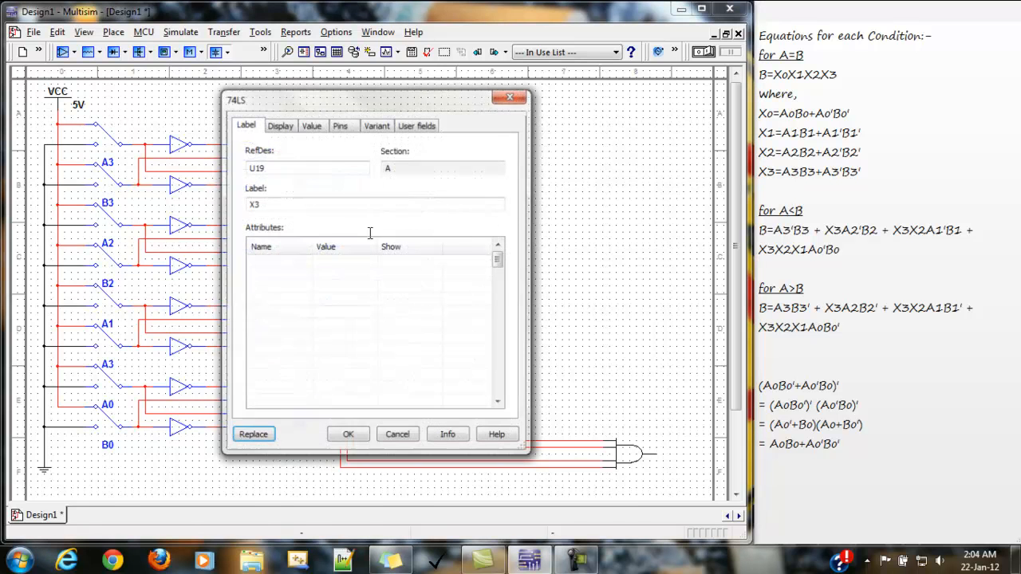
click(291, 208)
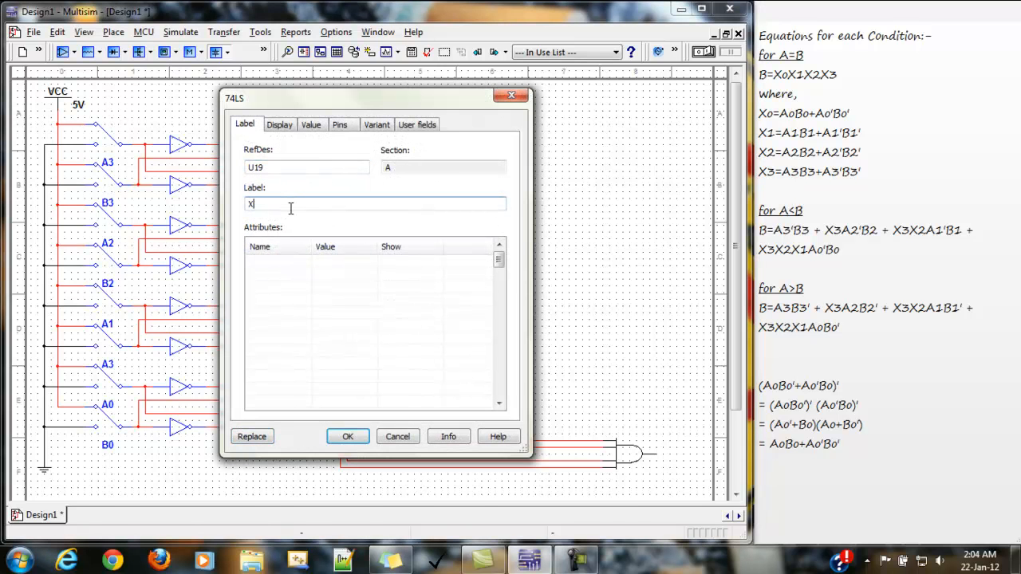
text(1)
click(343, 435)
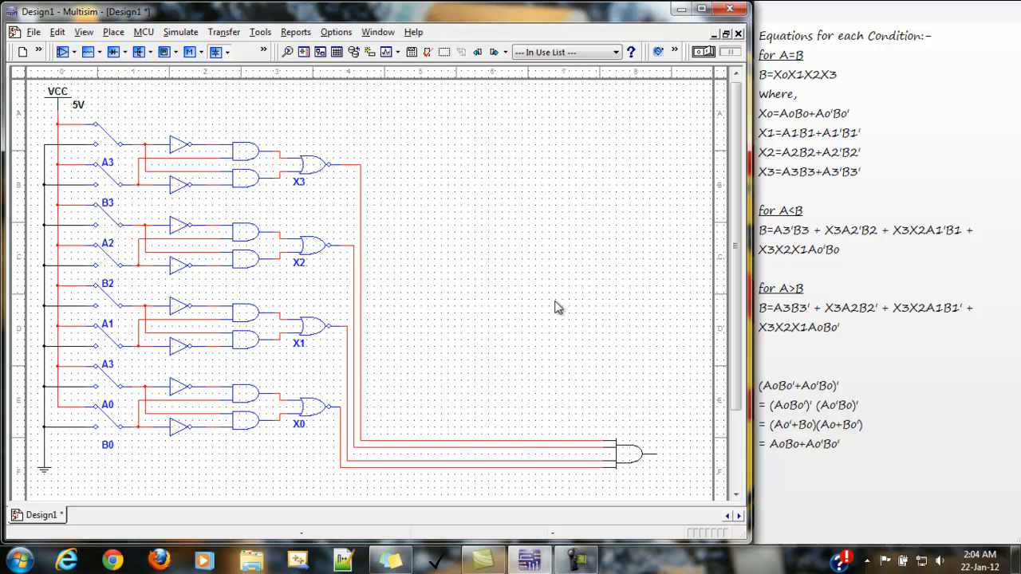
Place an AND2 2-input gate from the TIL family to the right of the X2 NOR gate
click(114, 32)
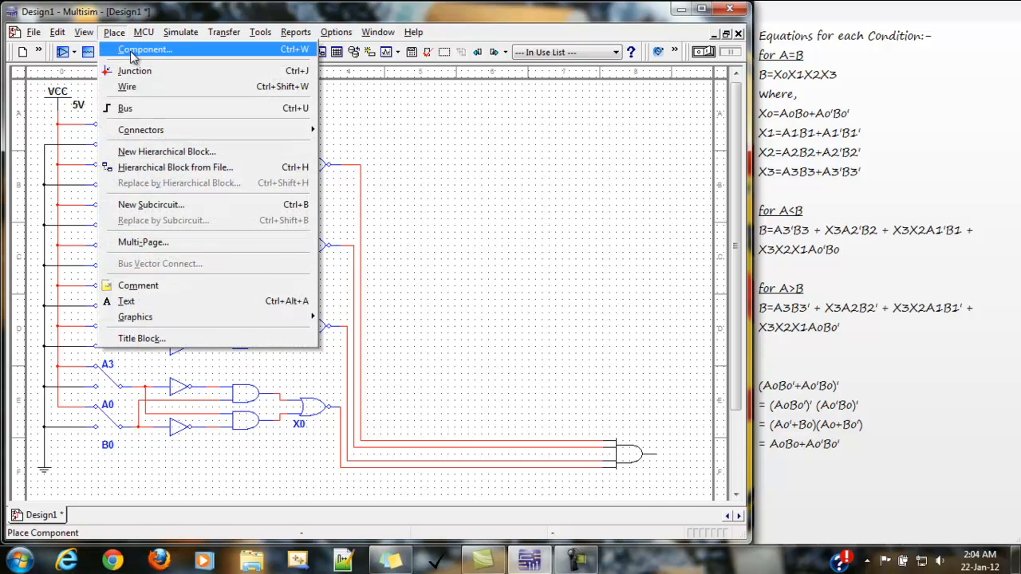
click(132, 50)
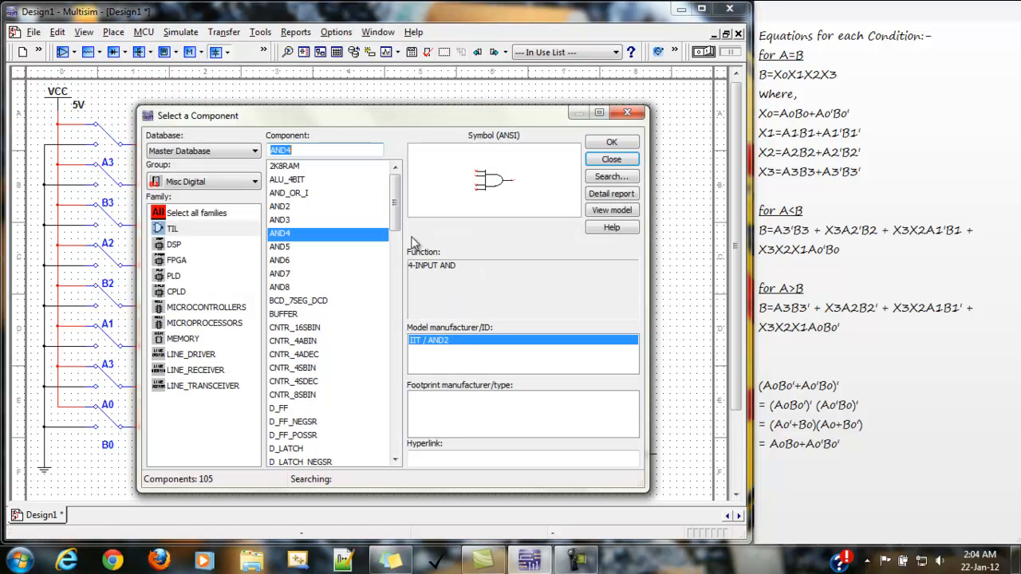
click(281, 209)
click(611, 142)
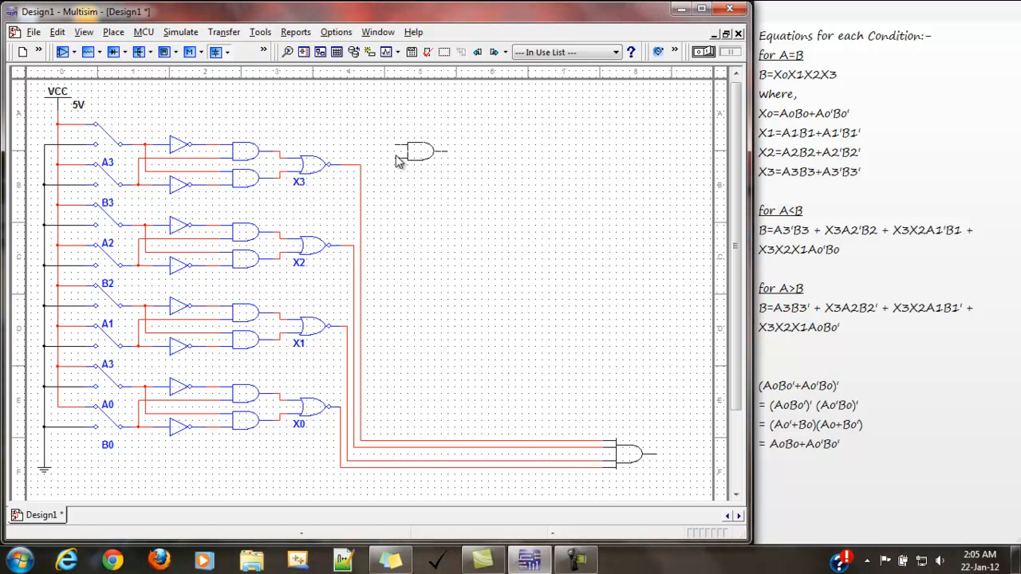
click(399, 244)
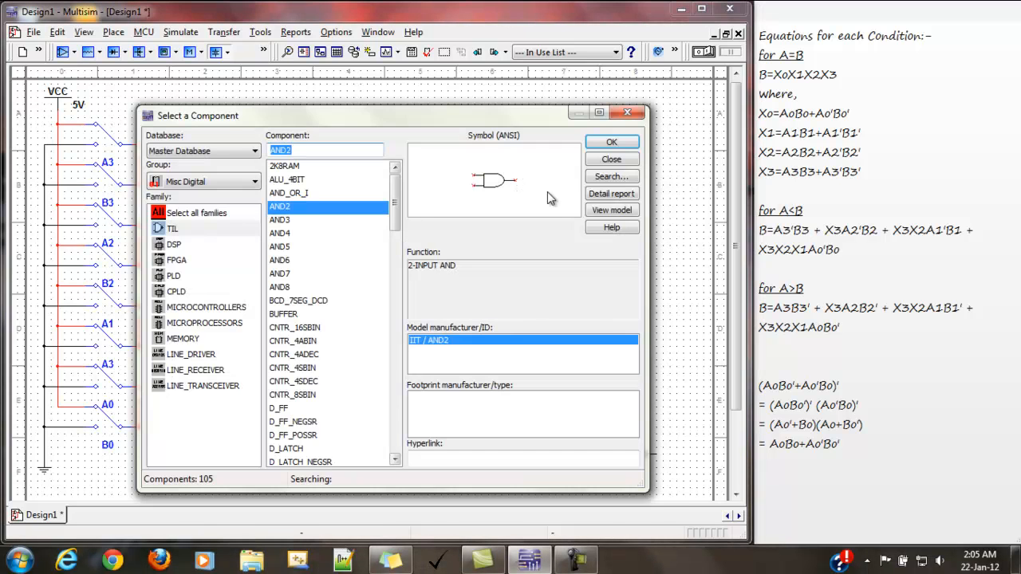
Place an AND3 gate and an AND4 gate below the AND2 gate, with the AND4 shifted into line with the others
click(311, 222)
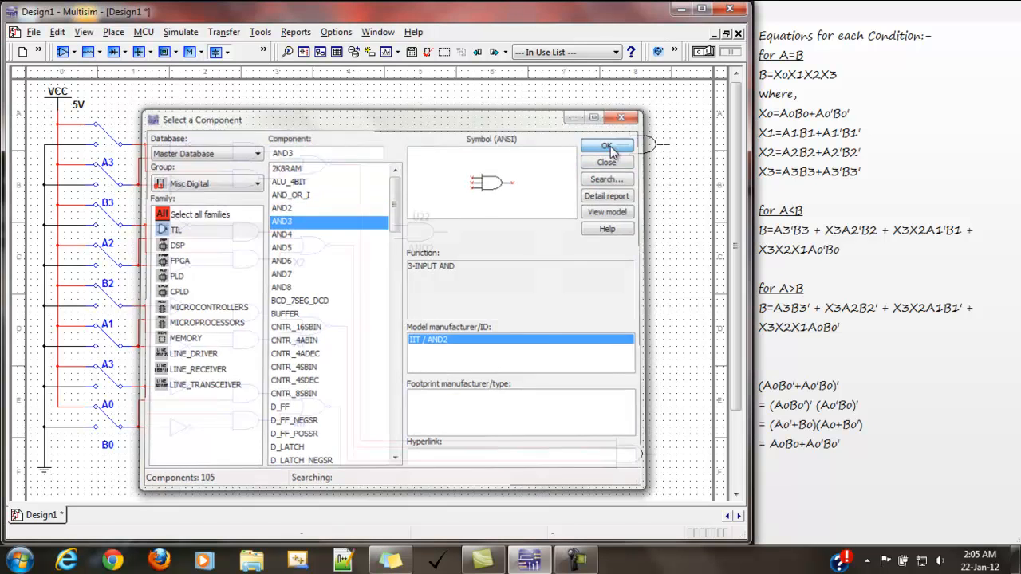
click(612, 144)
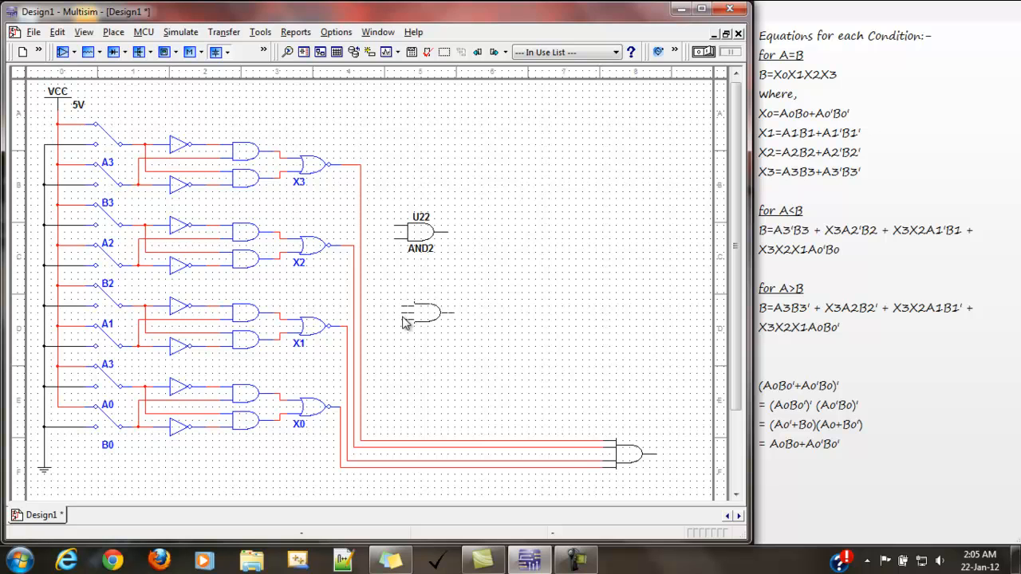
click(403, 323)
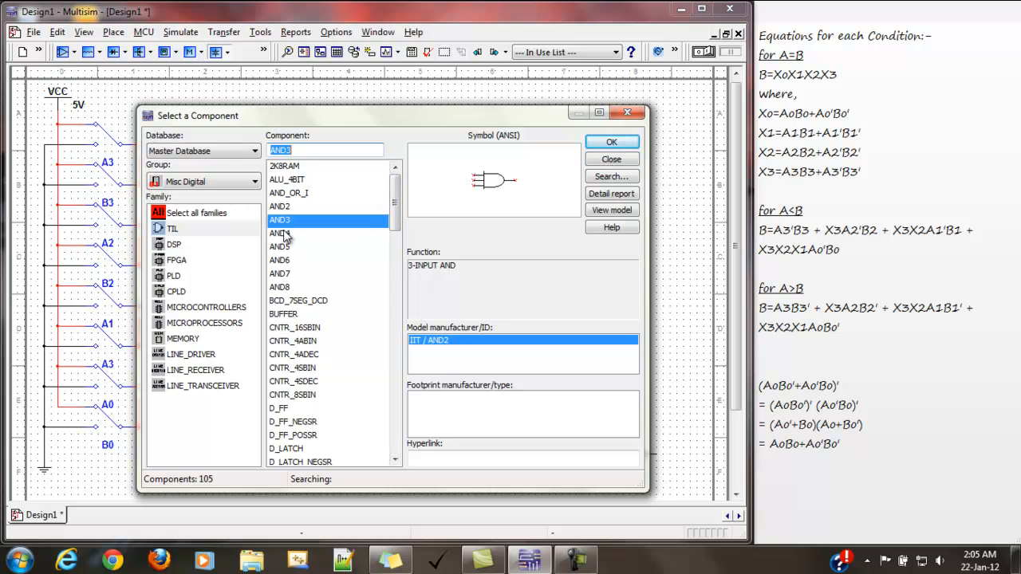
click(346, 229)
click(611, 142)
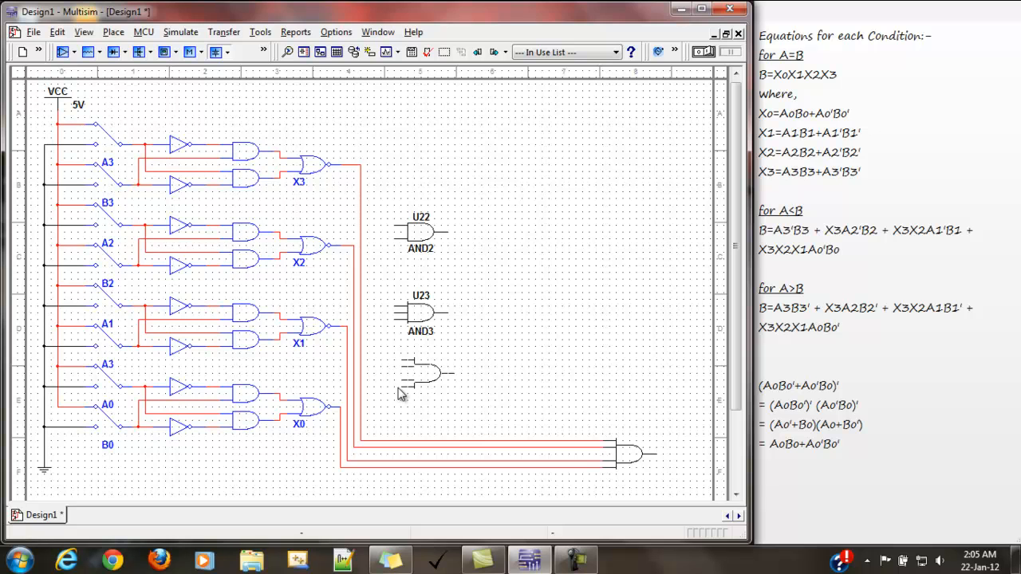
click(401, 394)
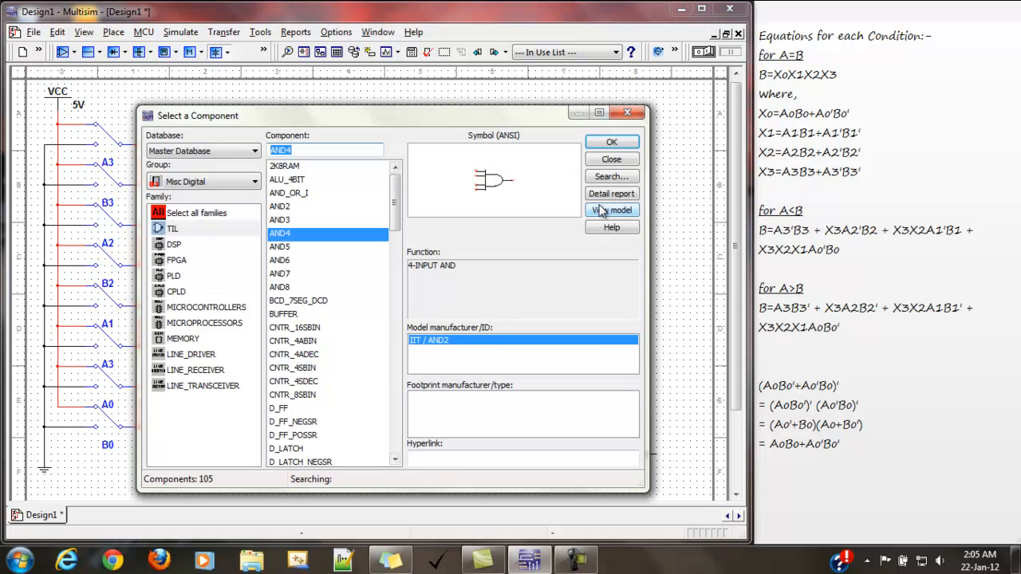
click(618, 159)
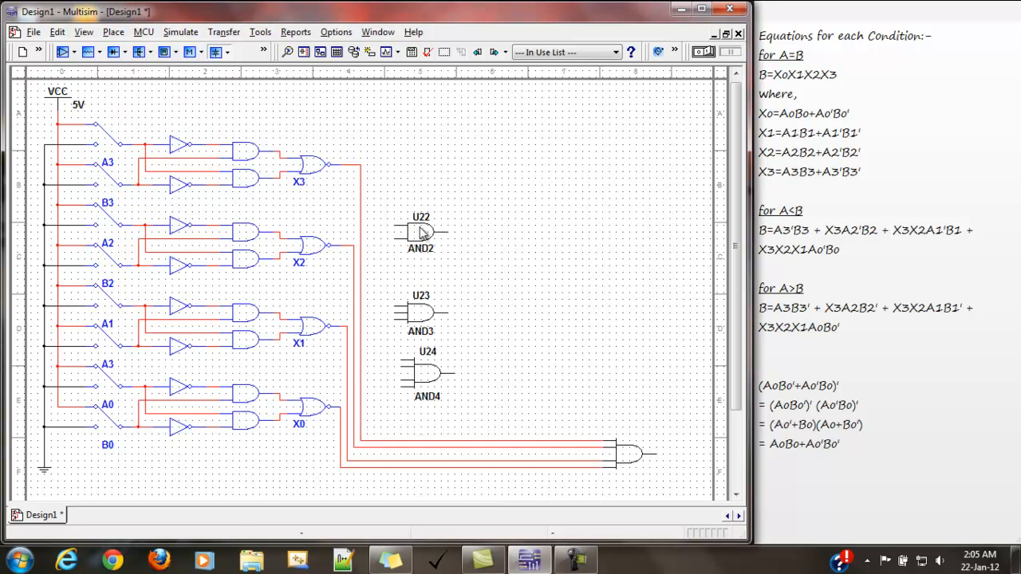
click(410, 364)
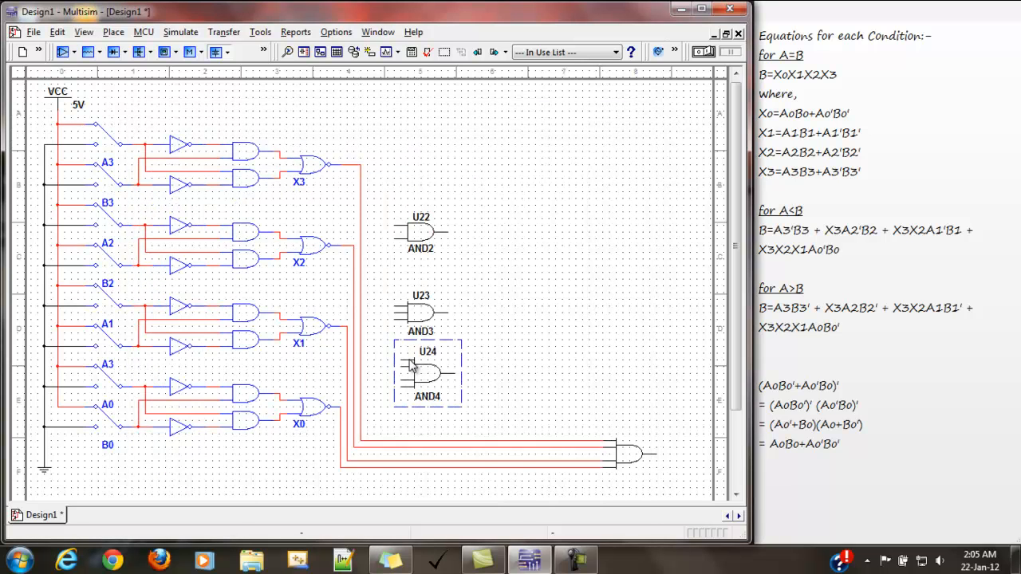
Override the schematic global display setting for the AND2 gate and hide its labels, values, RefDes and attributes
right_click(425, 246)
click(471, 353)
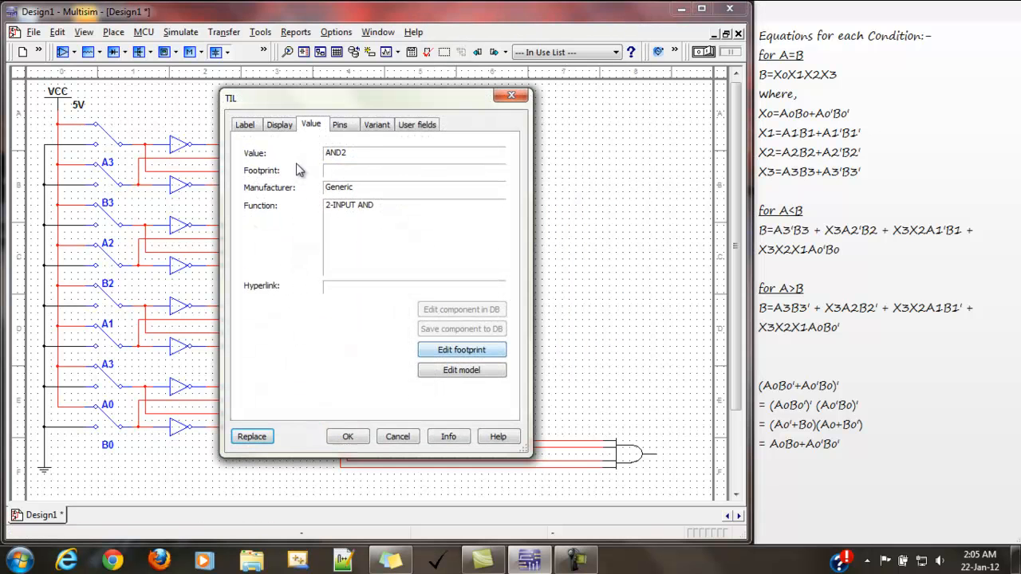
click(280, 125)
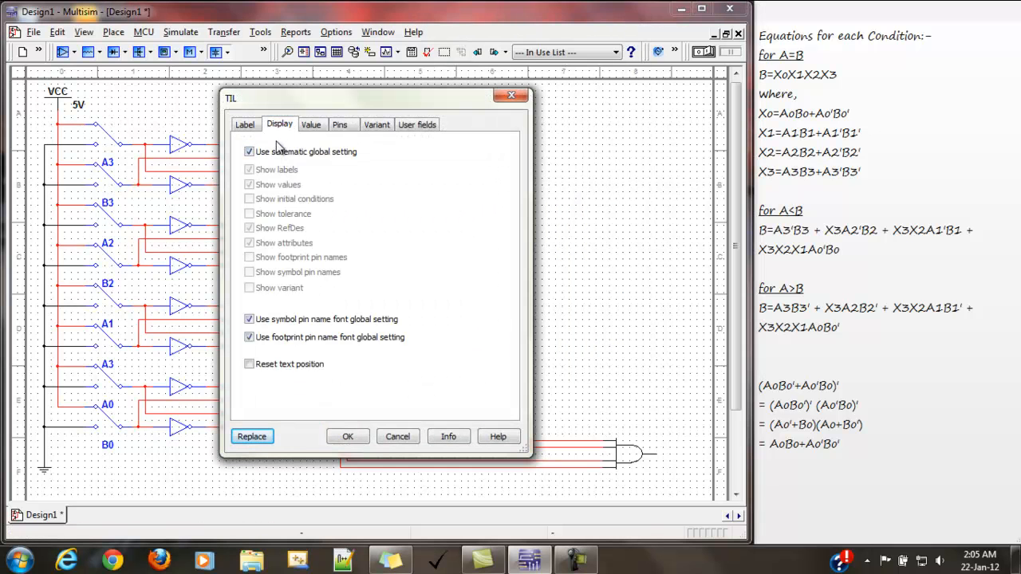
click(274, 153)
click(275, 170)
click(276, 185)
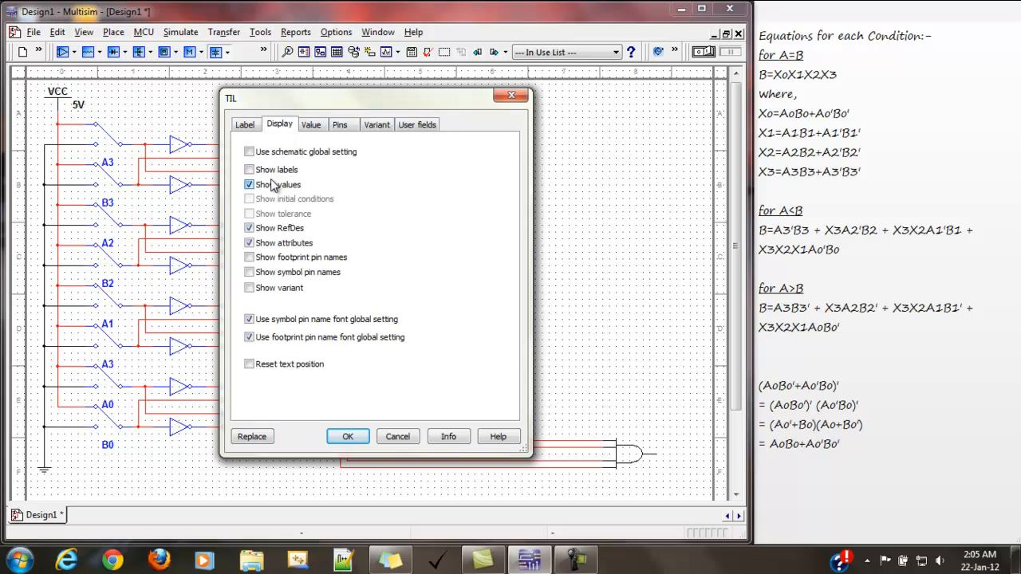
click(271, 228)
click(271, 243)
click(343, 437)
Override the schematic global display setting for the AND3 gate and hide its labels, values, RefDes and attributes
right_click(416, 313)
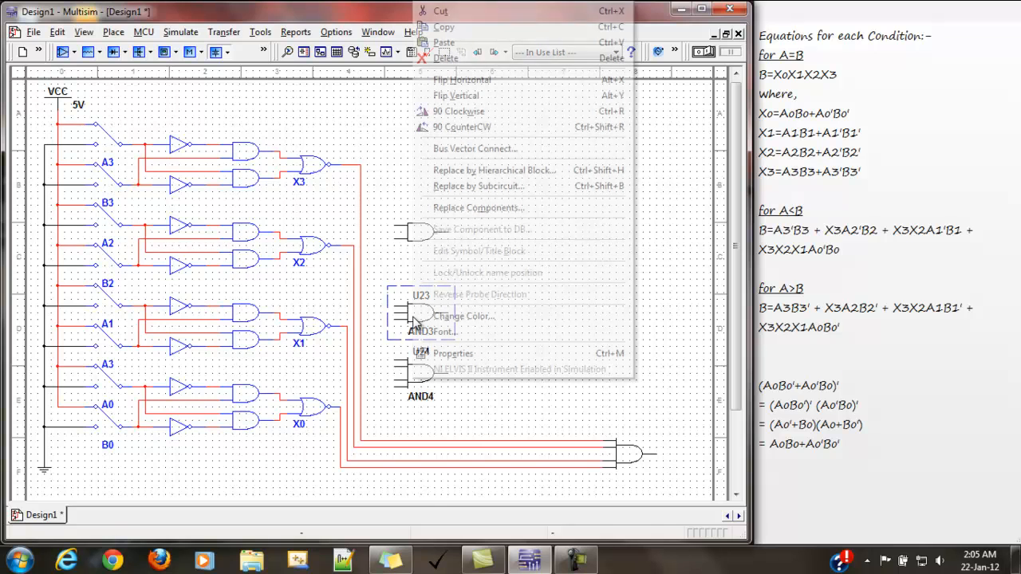
click(454, 353)
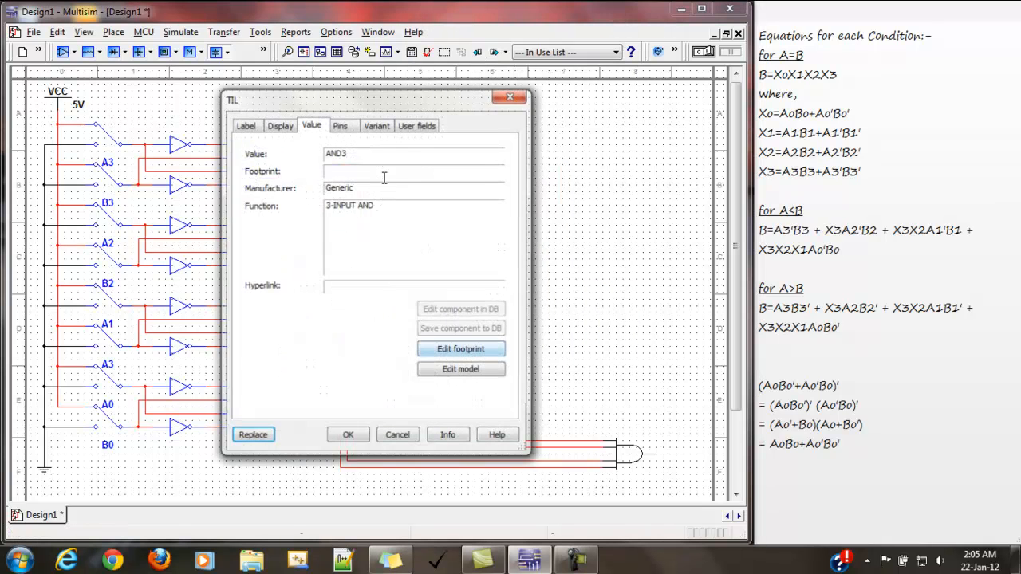
click(289, 126)
click(249, 152)
click(250, 170)
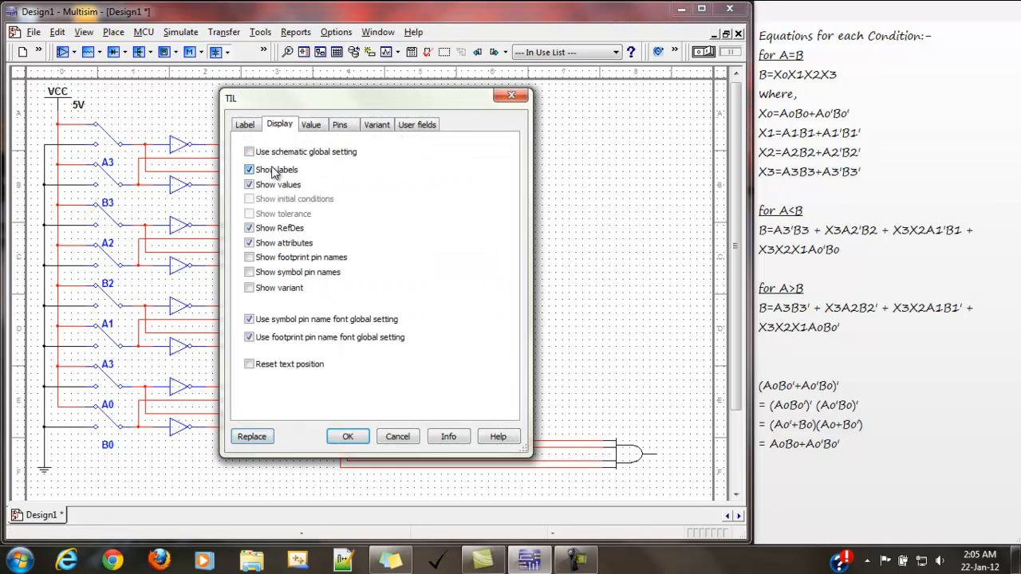
click(270, 185)
click(270, 229)
click(271, 244)
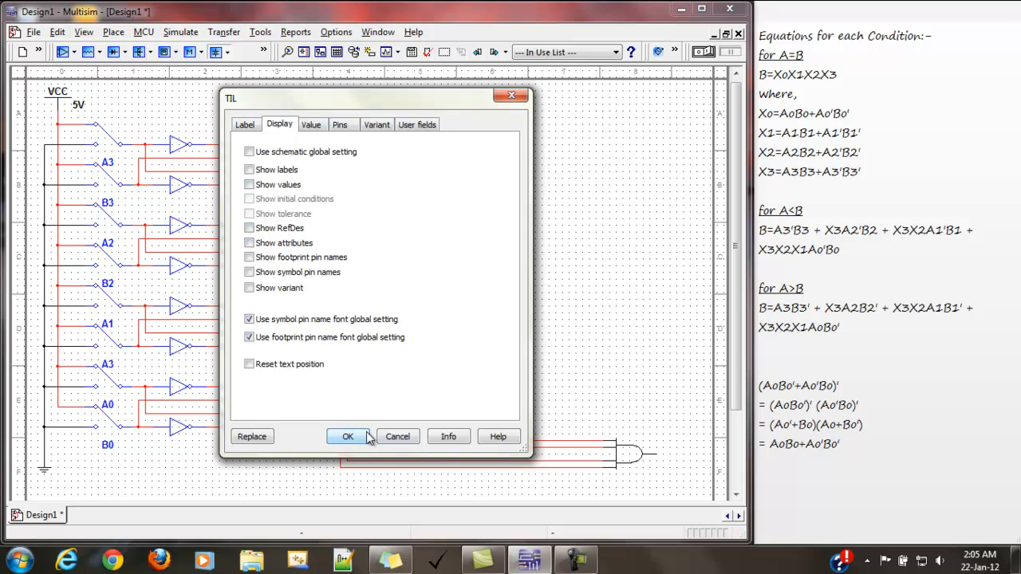
click(347, 437)
Override the global display setting for the new AND4 gate below the AND3 and hide its labels, values, RefDes and attributes
right_click(435, 387)
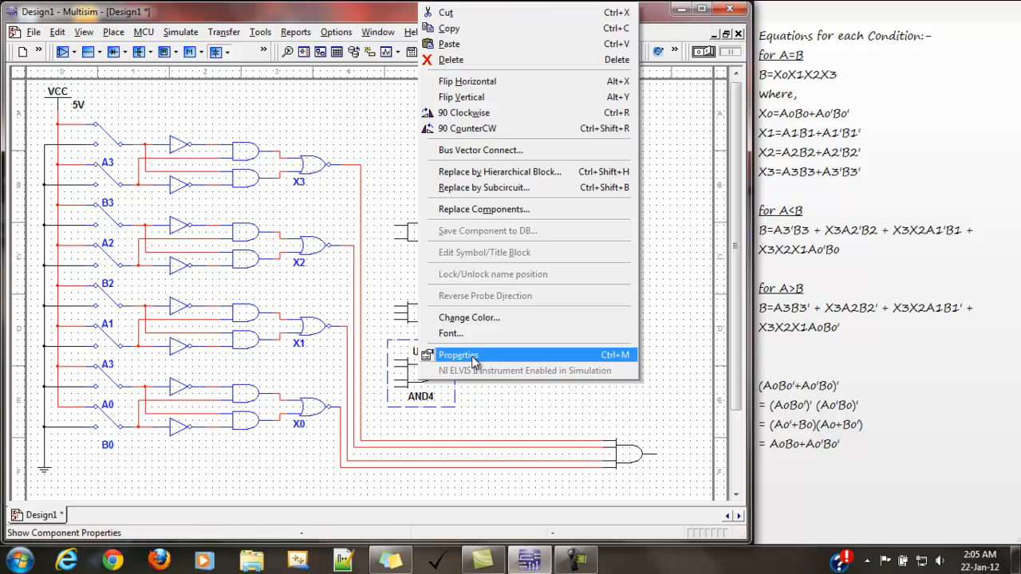
click(458, 355)
click(279, 127)
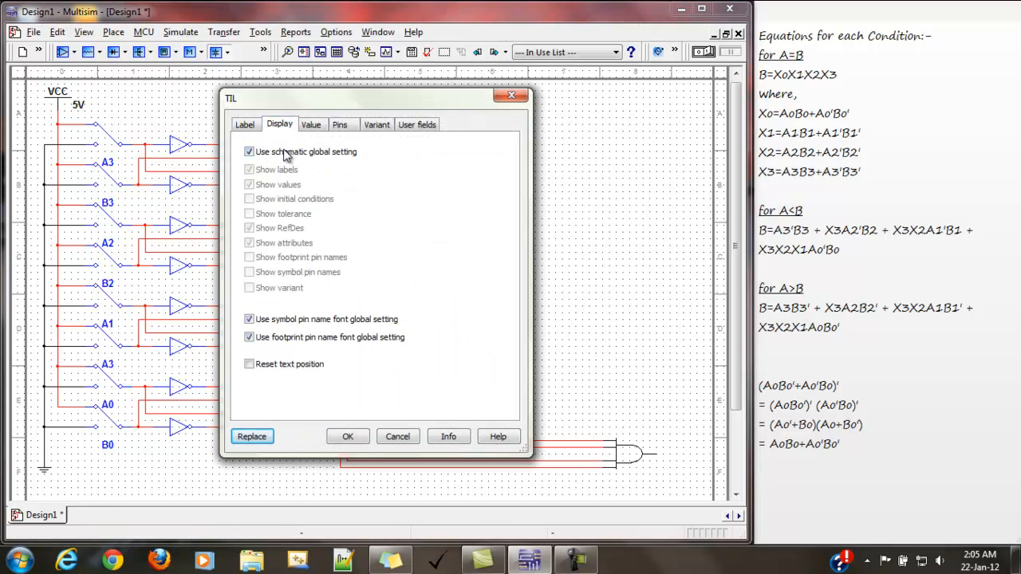
click(285, 152)
click(276, 170)
click(273, 186)
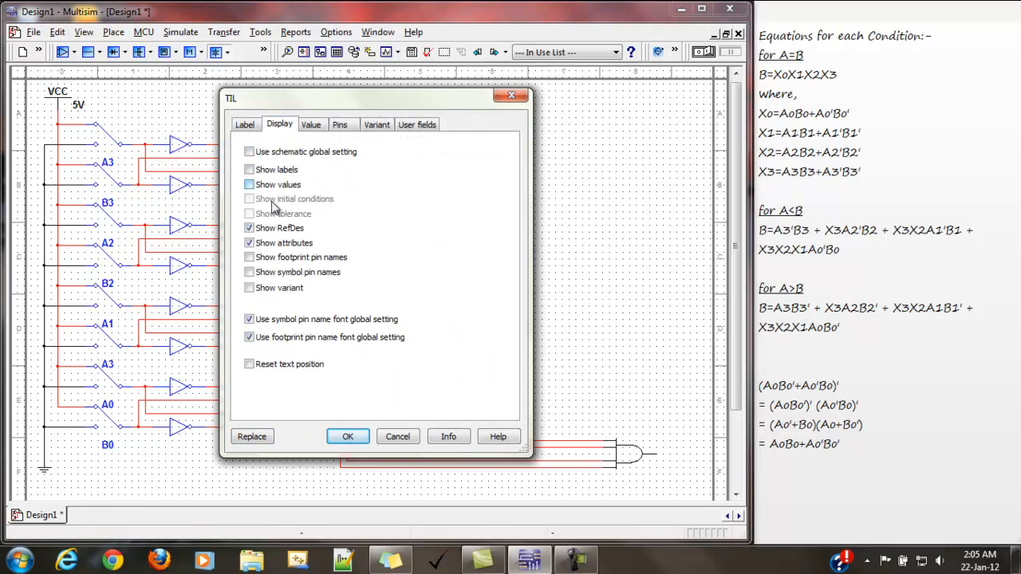
click(275, 229)
click(275, 244)
click(346, 436)
Copy the AND2 gate and paste the duplicate directly below it
click(427, 239)
right_click(427, 239)
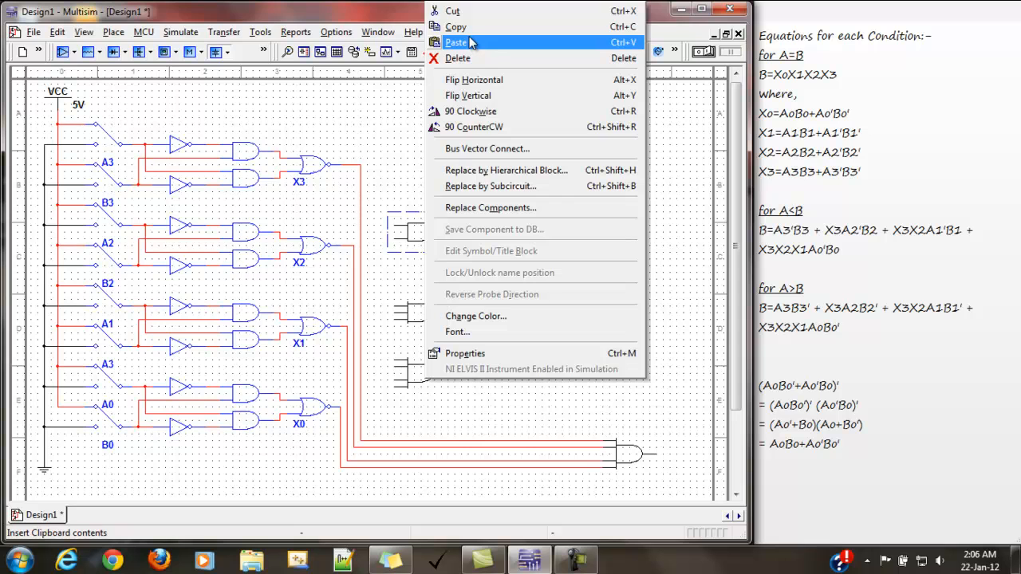
click(458, 26)
right_click(429, 310)
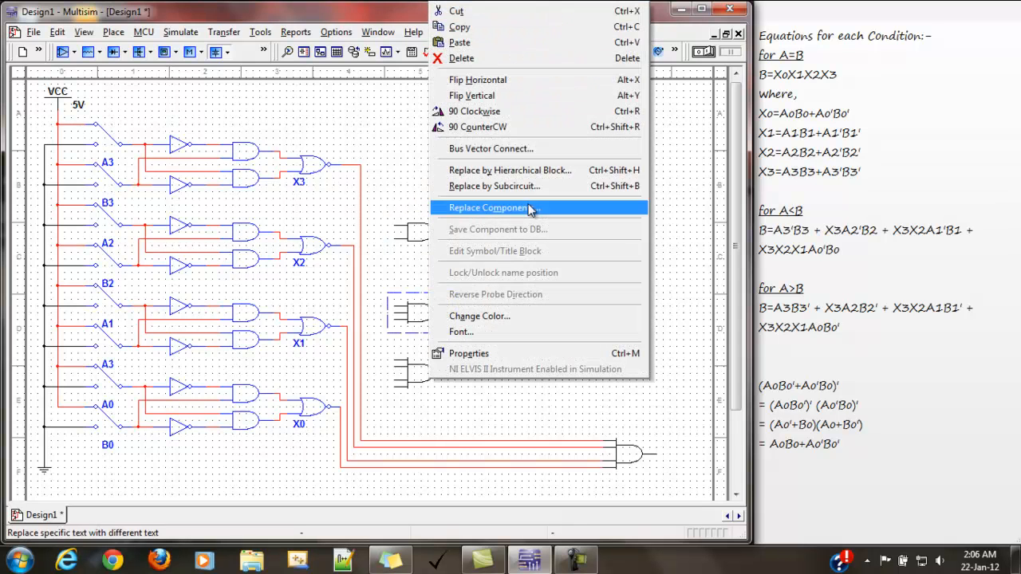
click(459, 42)
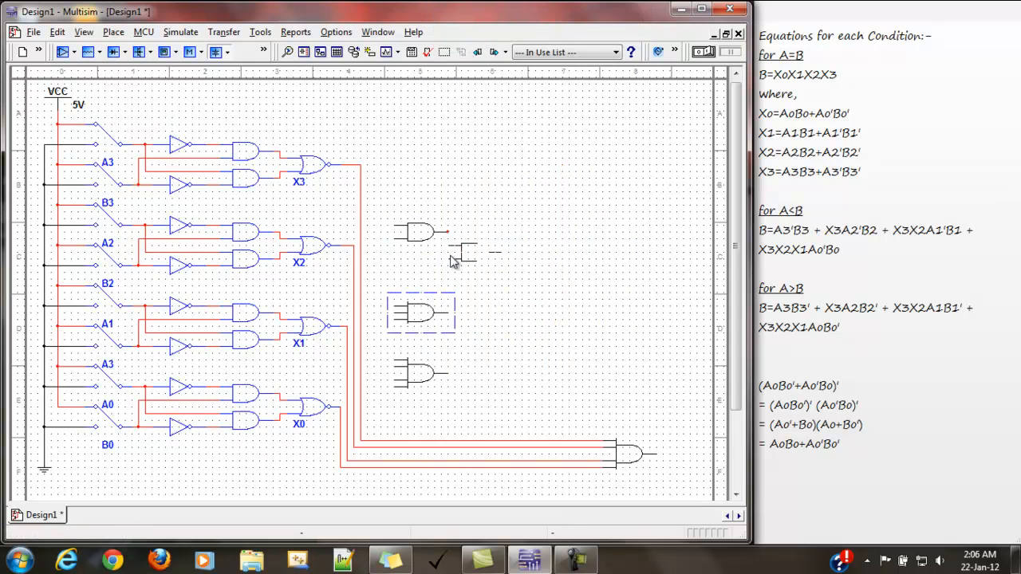
click(394, 268)
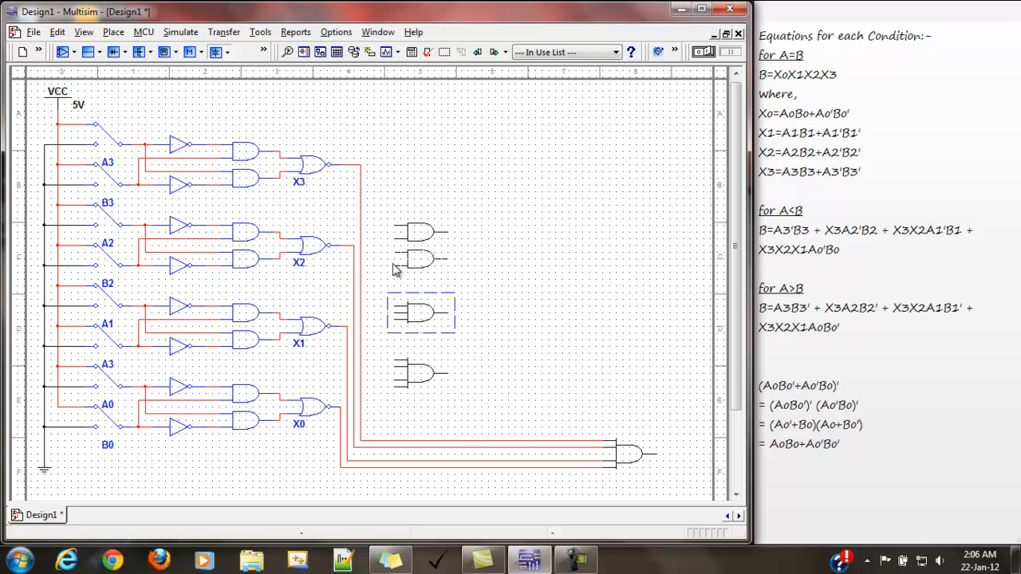
Copy the AND3 gate and paste the duplicate directly below it
right_click(416, 312)
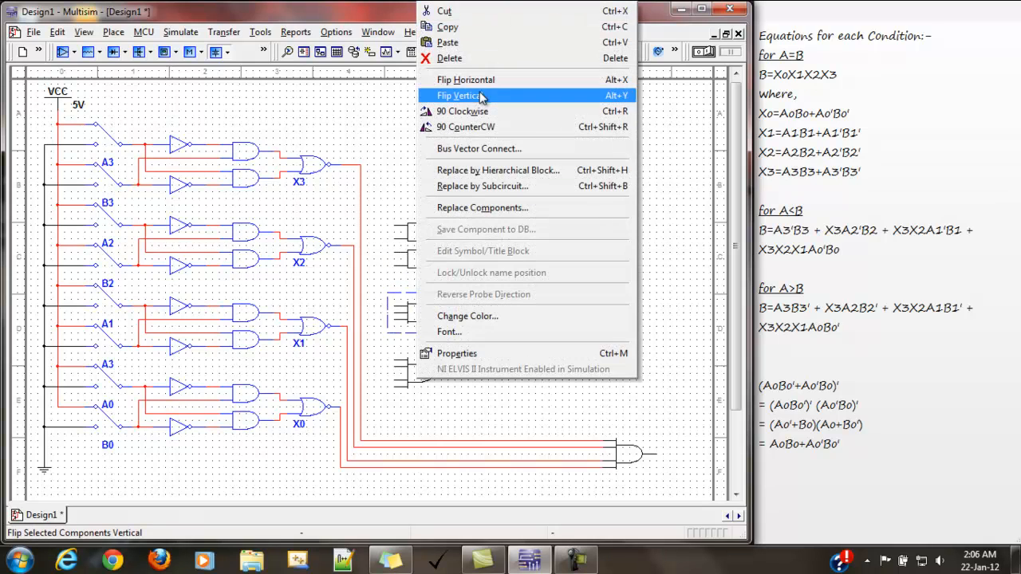
click(451, 28)
right_click(422, 351)
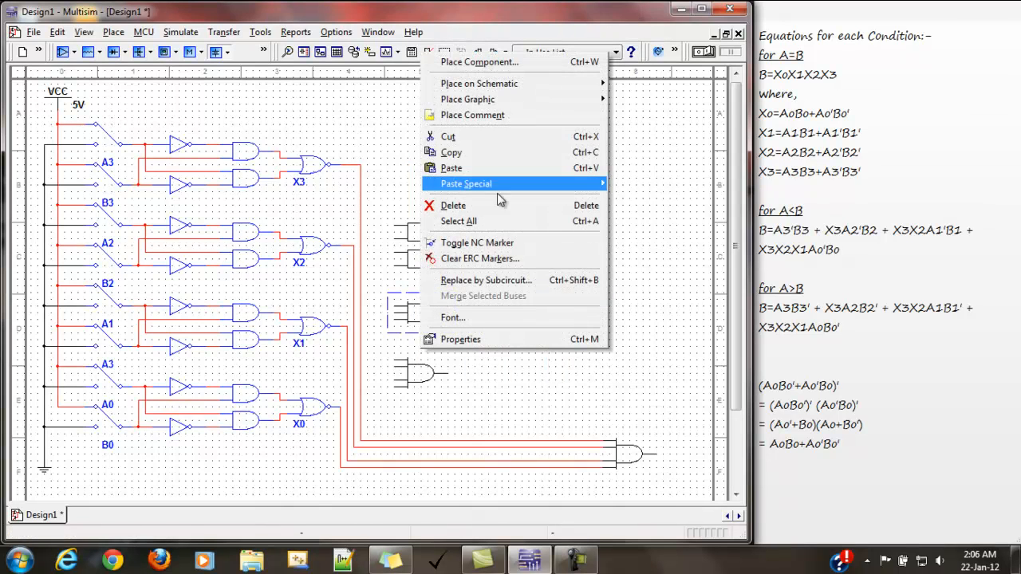
click(453, 169)
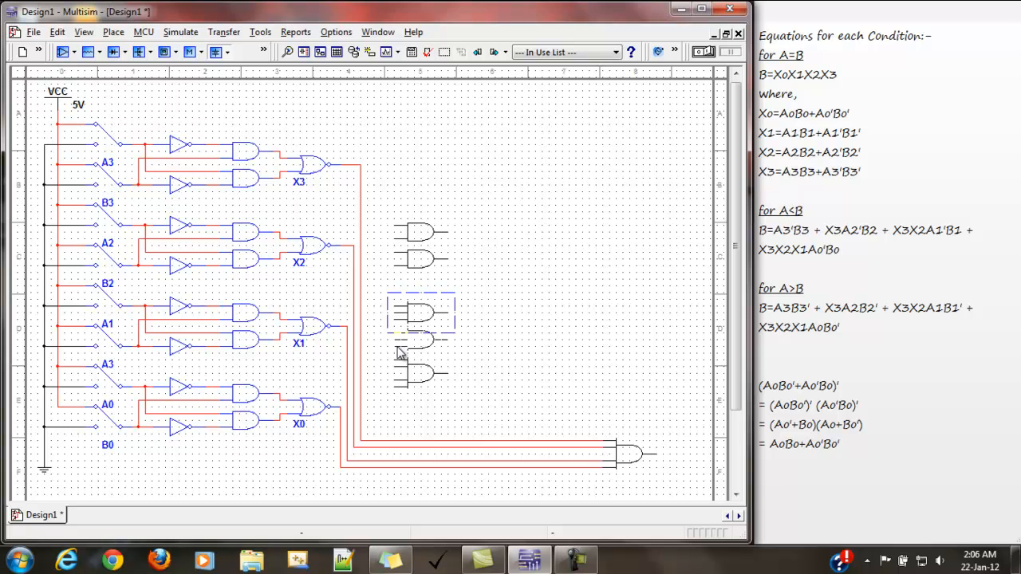
click(400, 352)
Copy the AND4 gate below the two AND3 gates and paste the duplicate directly beneath it
click(401, 381)
right_click(401, 381)
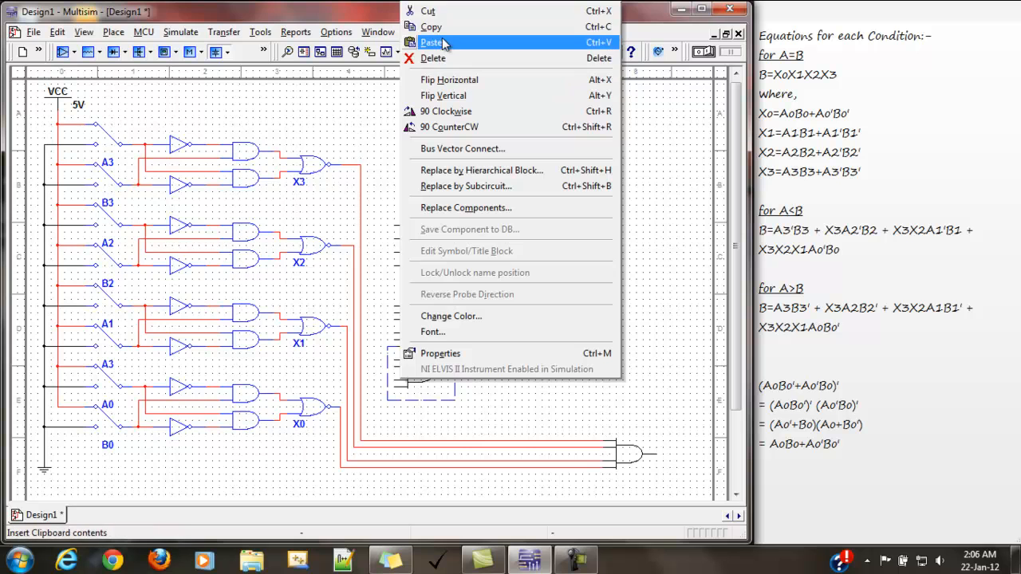
click(440, 27)
right_click(407, 428)
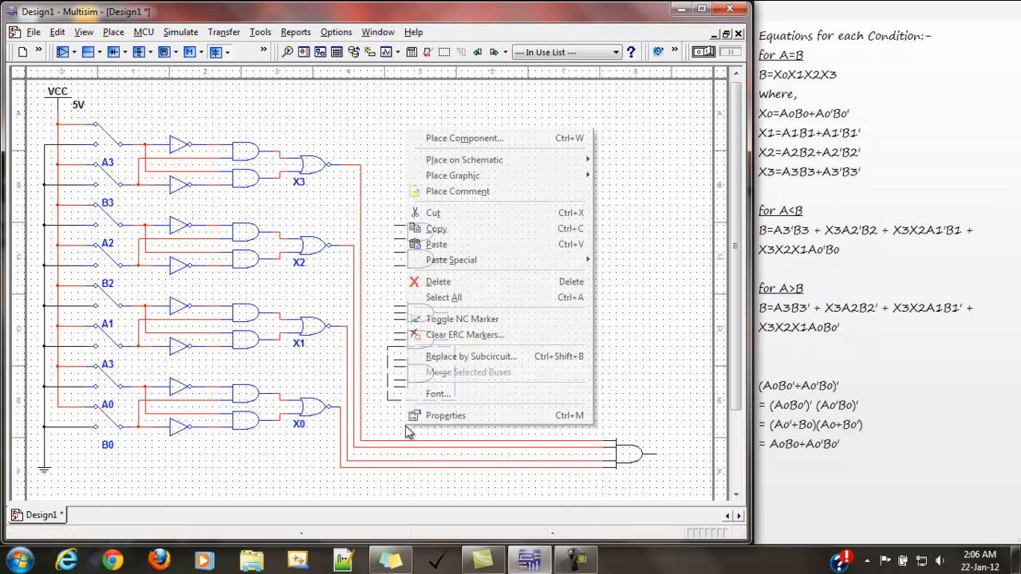
click(441, 244)
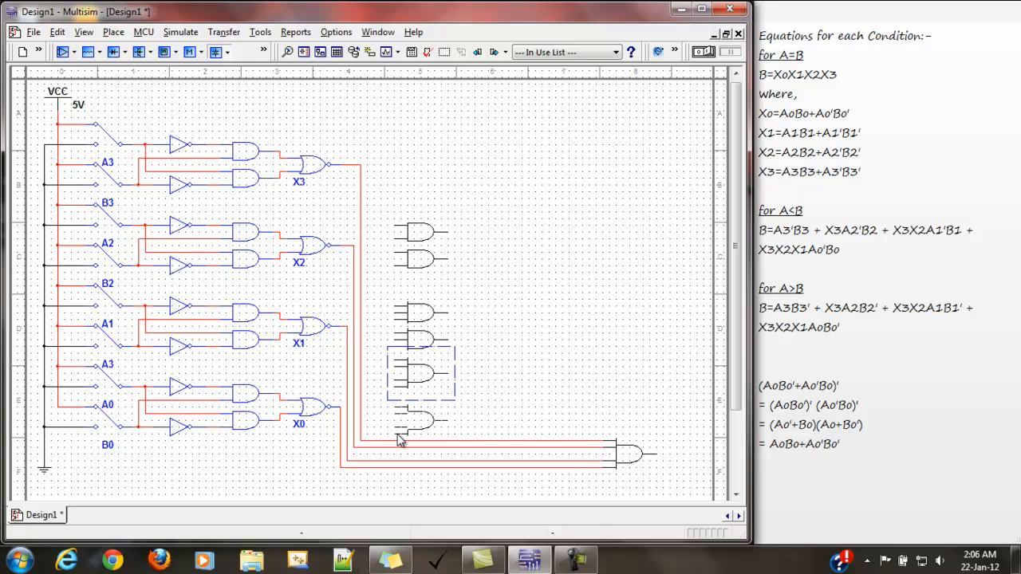
click(399, 439)
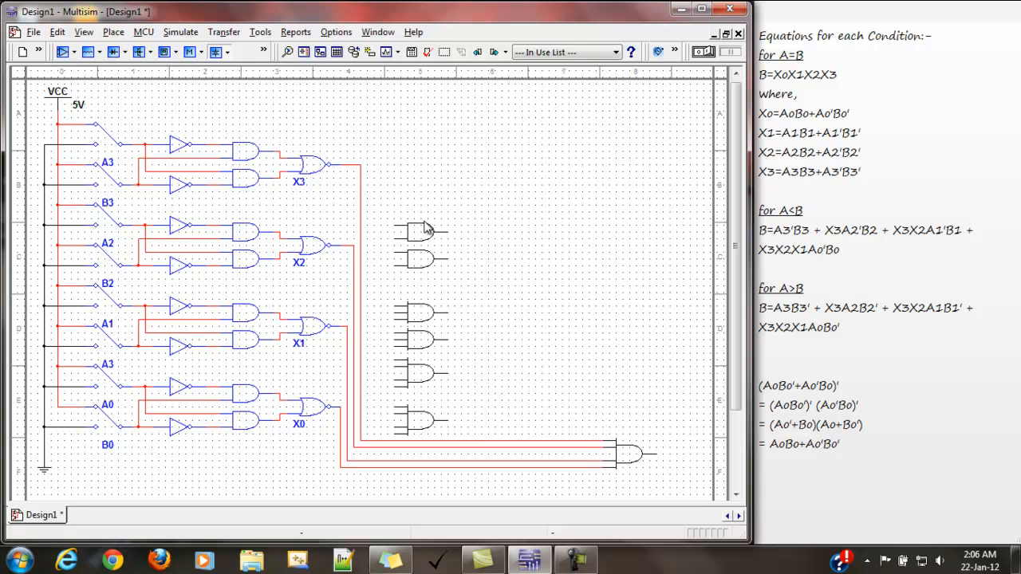
Wire the X2 stage's upper AND output to the upper AND2 gate's first input and its lower AND output to the lower AND2's second input
click(393, 226)
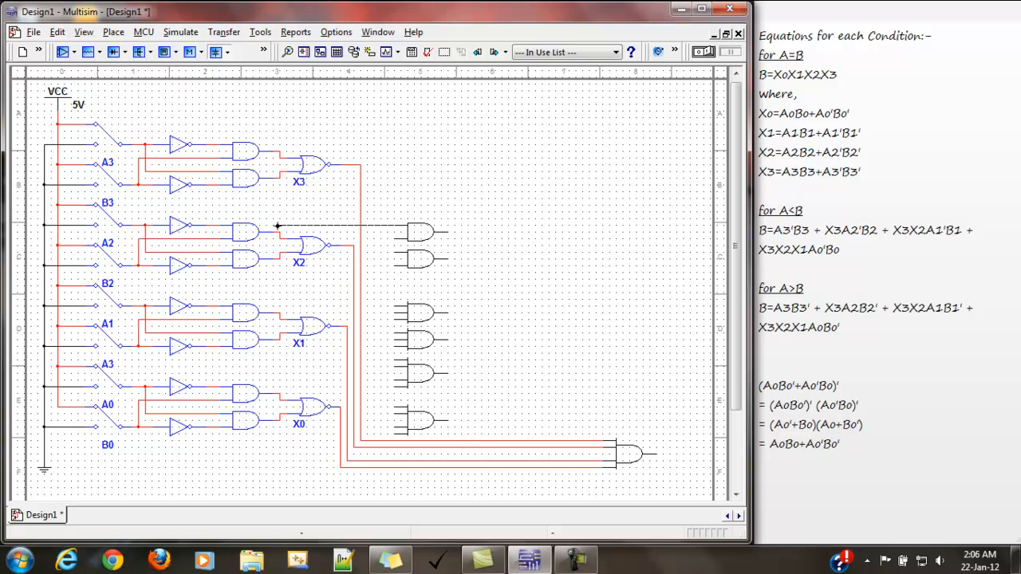
click(280, 231)
click(394, 267)
click(280, 261)
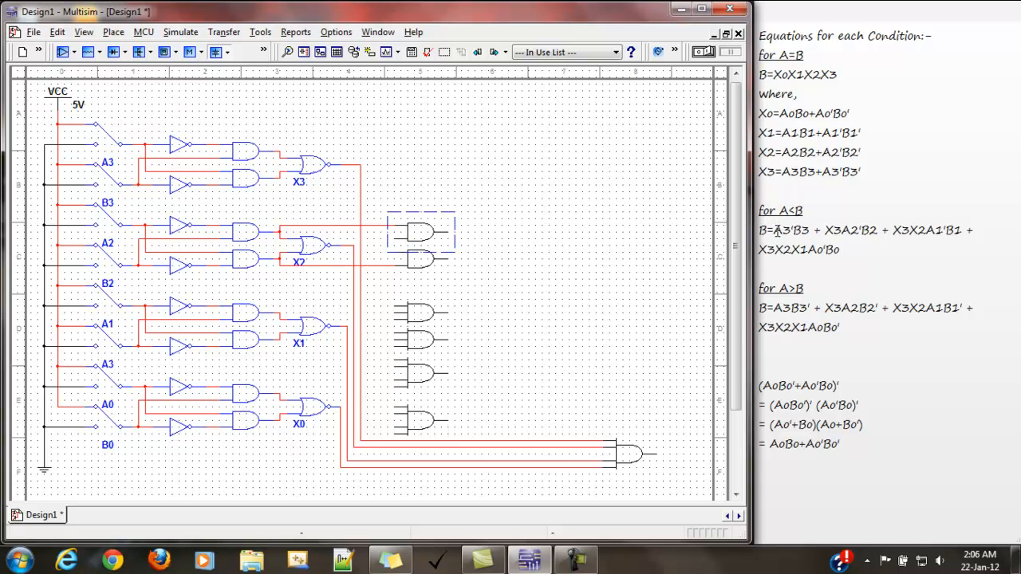
click(828, 230)
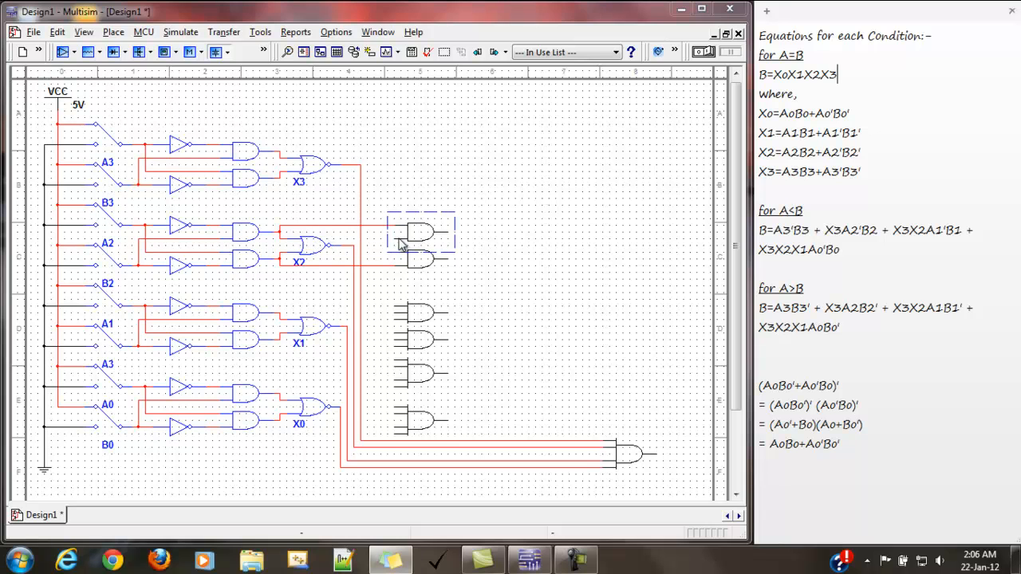
click(247, 243)
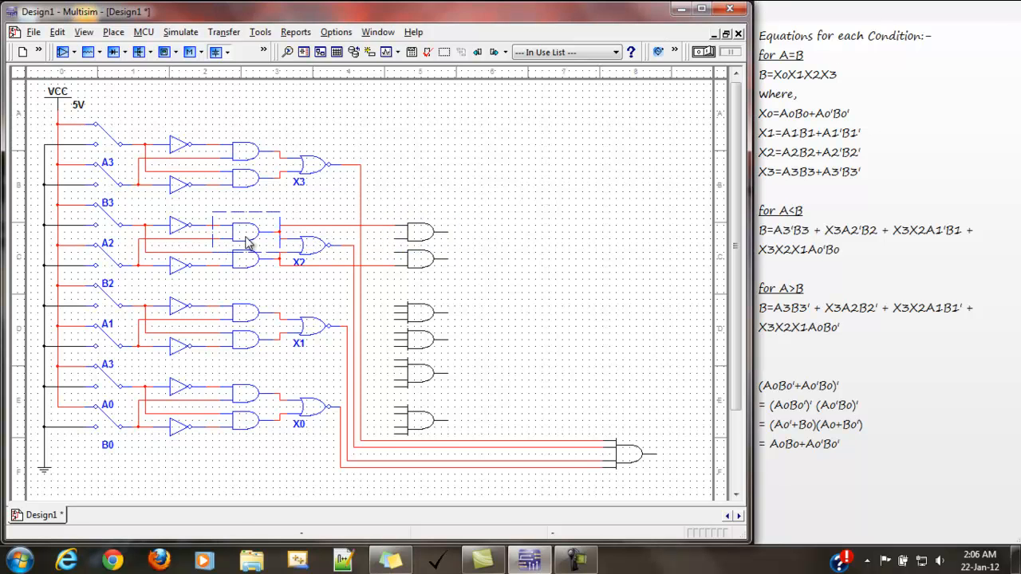
click(105, 253)
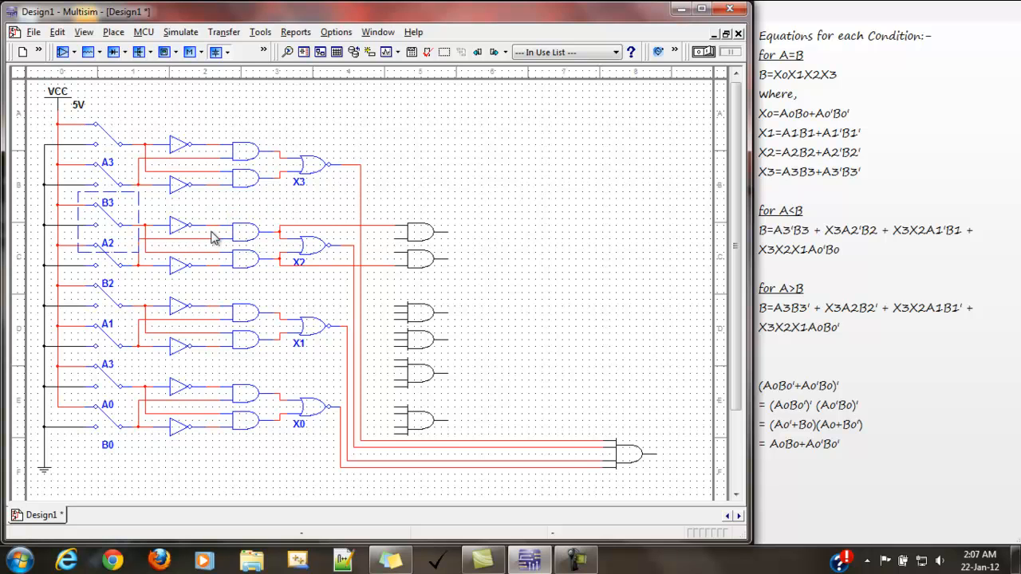
click(235, 207)
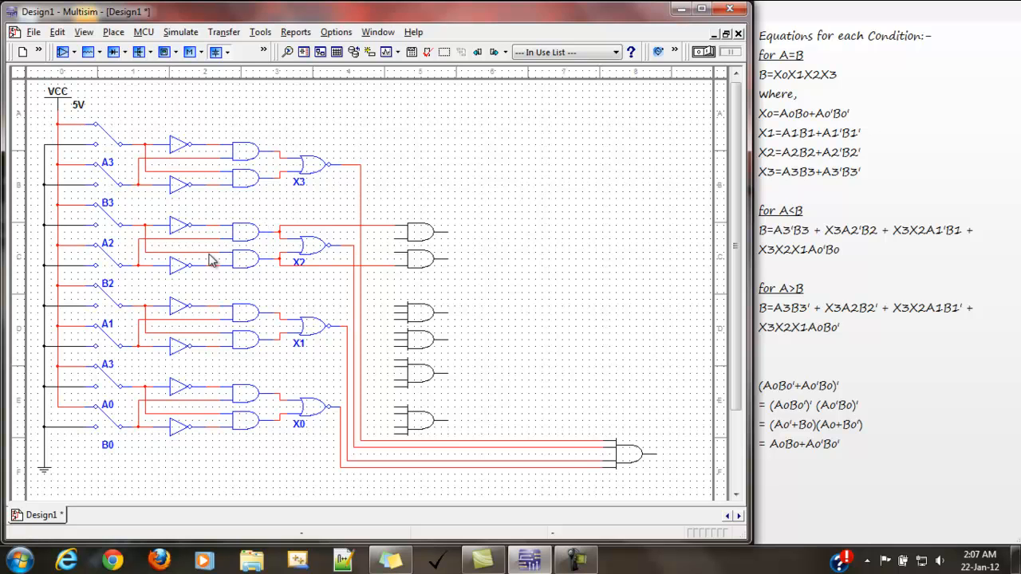
click(256, 268)
Connect the X3 line to the remaining free input of each of the two new AND2 gates
click(402, 199)
click(361, 238)
click(826, 231)
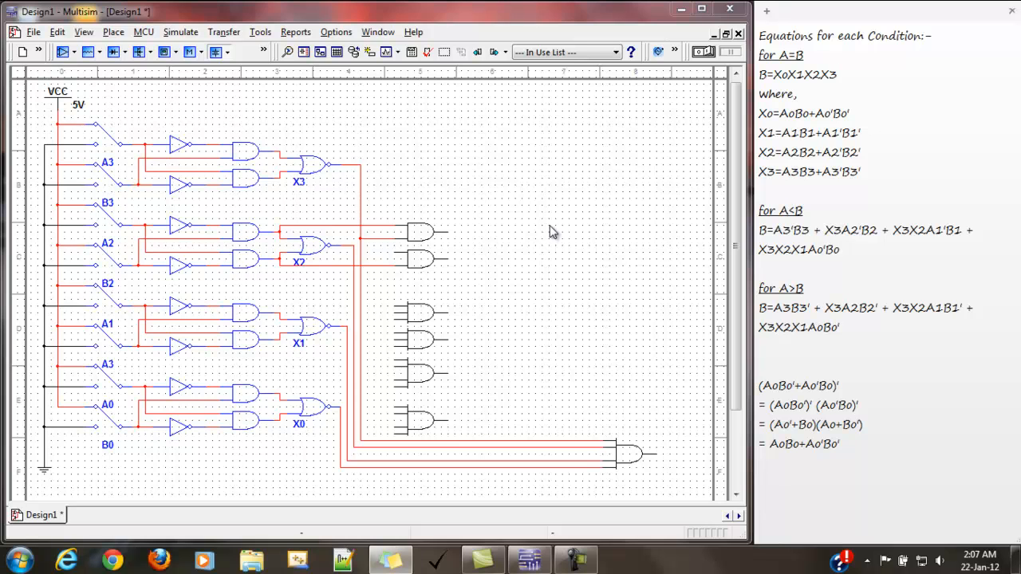
click(383, 253)
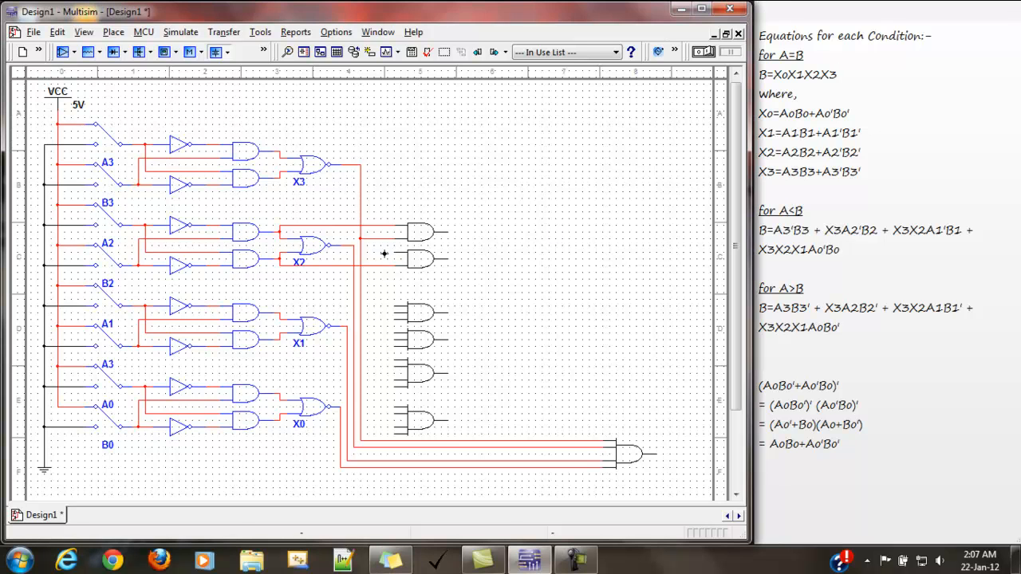
click(360, 252)
Wire the upper AND3 gate's inputs to the X1 stage's upper AND output, the X3 line and the X2 line
click(389, 306)
click(280, 311)
click(393, 314)
click(361, 313)
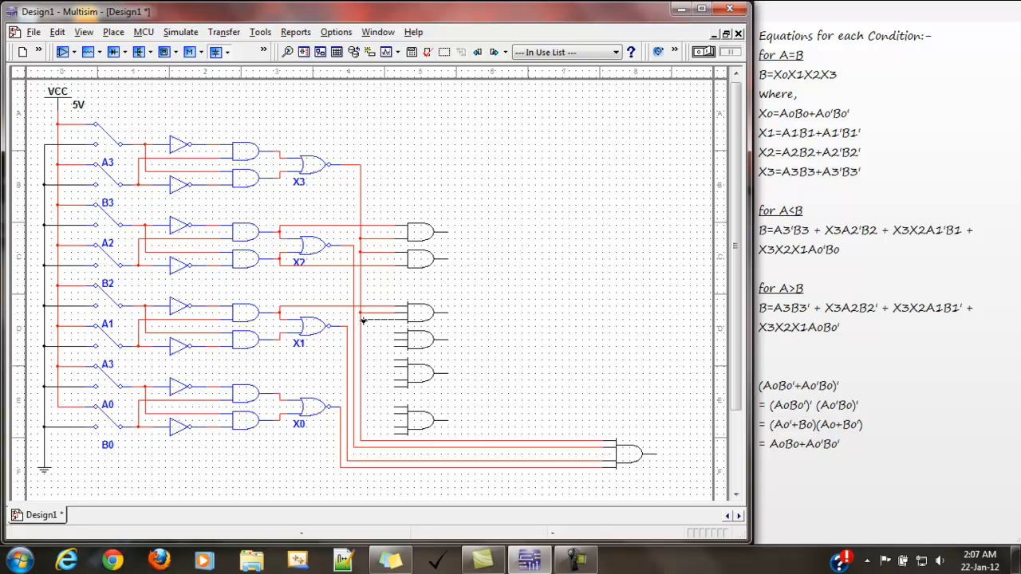
click(356, 321)
Wire the lower AND3 gate's inputs to the X1 stage's lower AND output, the X2 line and the X3 line
click(395, 347)
click(280, 345)
click(355, 340)
click(392, 334)
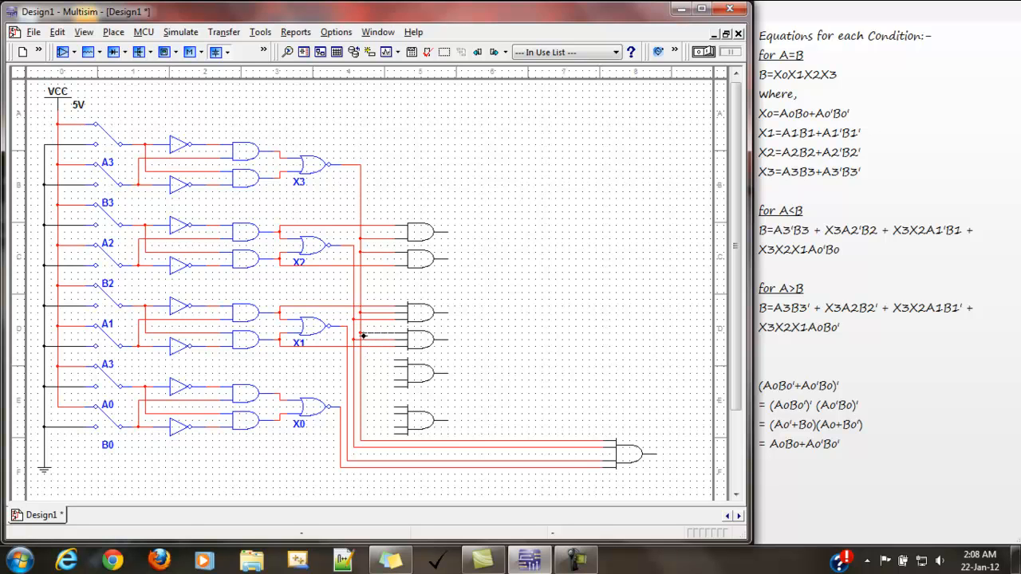
click(361, 335)
Wire the X0 stage's upper AND output to the upper AND4's first input and its lower AND output to the lower AND4's last input
drag(392, 359, 281, 388)
click(321, 385)
click(281, 392)
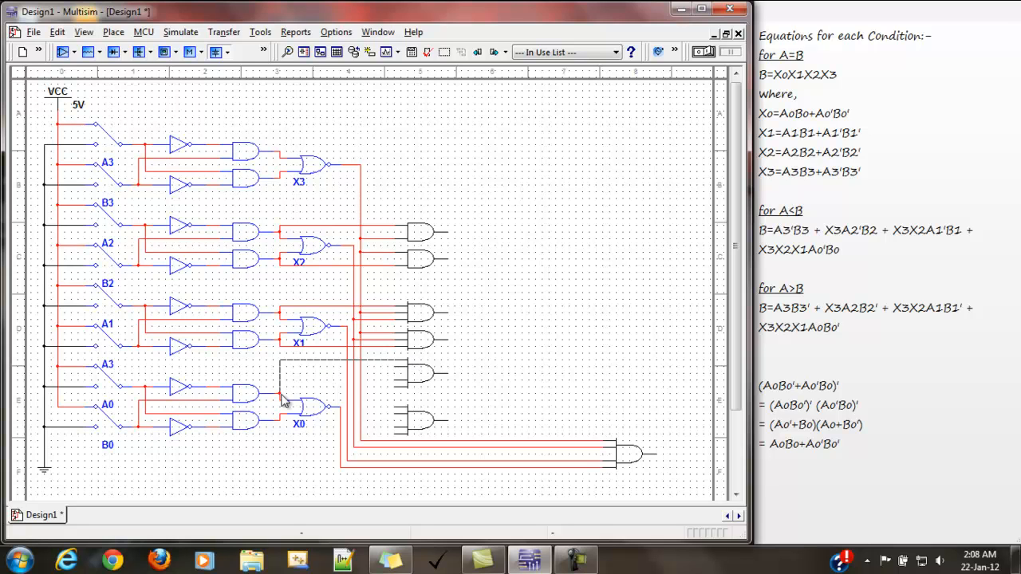
click(392, 433)
click(280, 421)
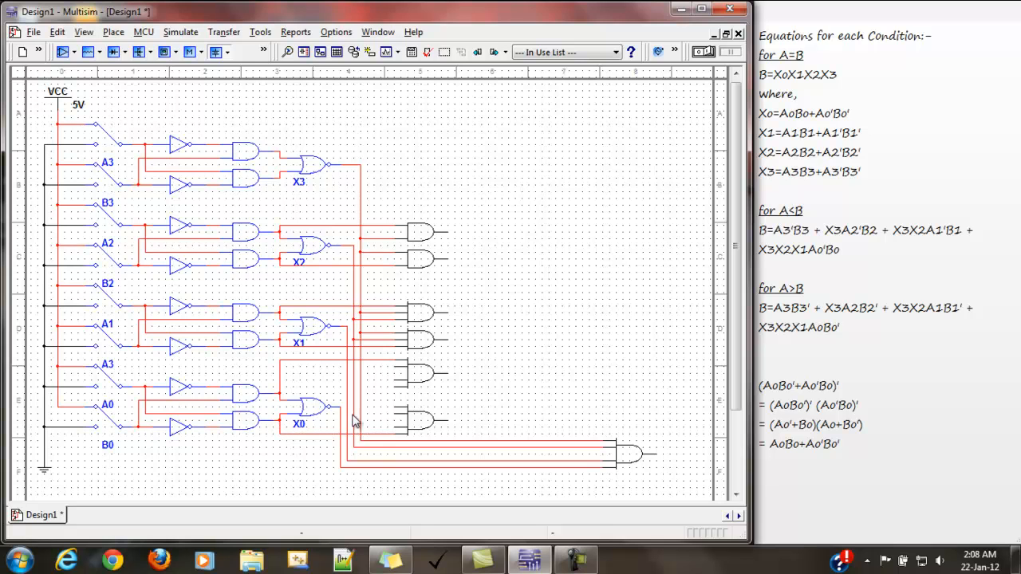
Connect the X3, X2 and X1 lines to the three free inputs of the upper AND4 gate
click(394, 366)
click(360, 366)
click(352, 379)
click(394, 388)
click(349, 387)
Connect the X3, X2 and X1 lines to the three free inputs of the lower AND4 gate
click(394, 414)
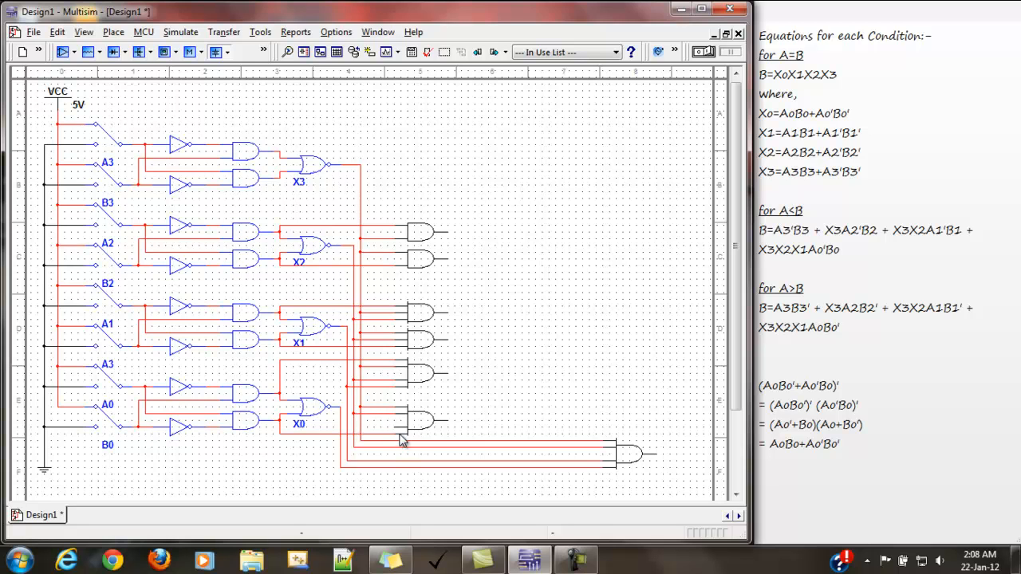
click(348, 428)
click(423, 420)
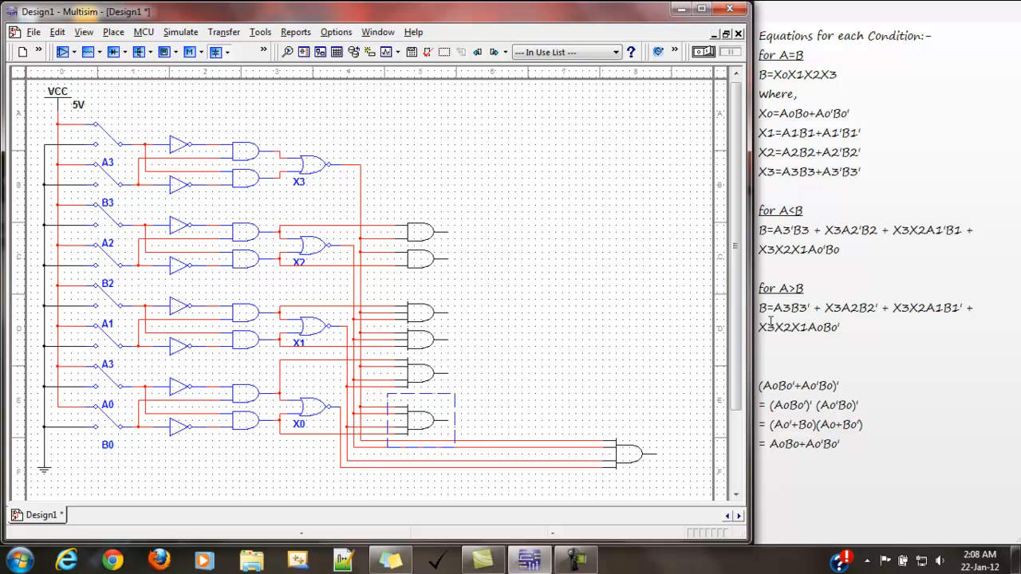
click(870, 335)
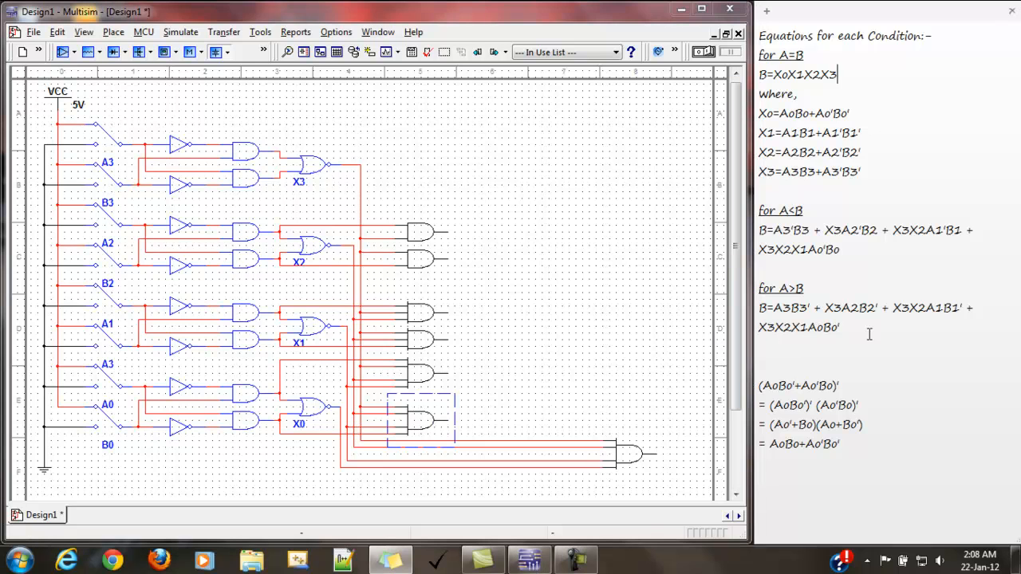
click(594, 341)
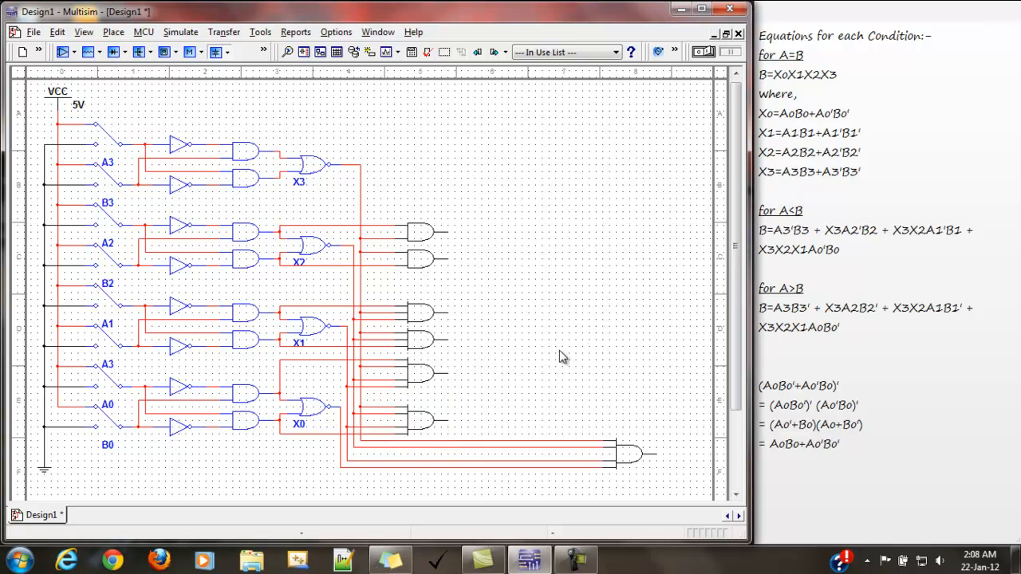
Place an OR4 gate from the Misc Digital TIL family above the output AND4, level with the two AND2 gates
click(125, 33)
click(124, 57)
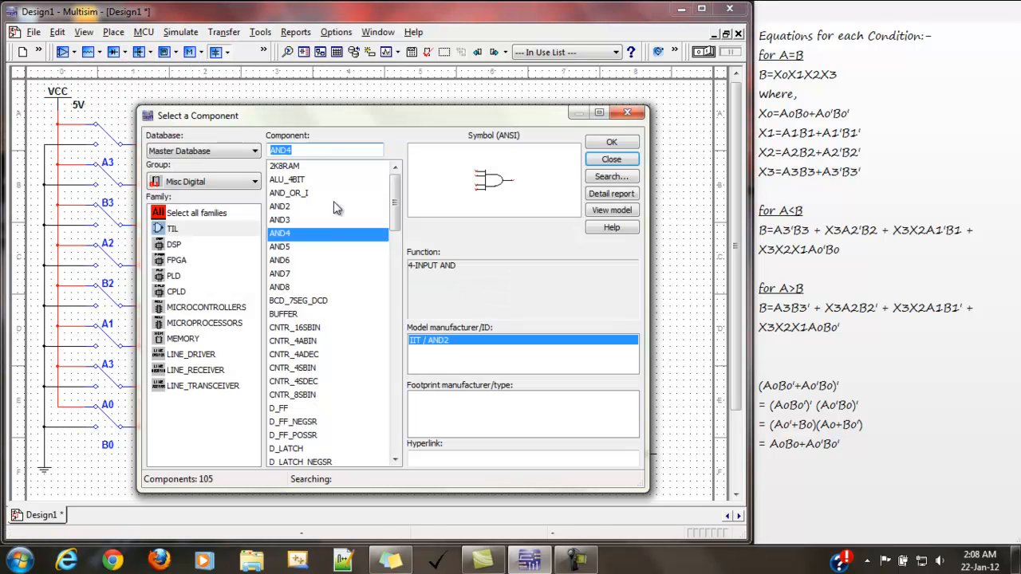
click(347, 276)
scroll(329, 352, down, 18)
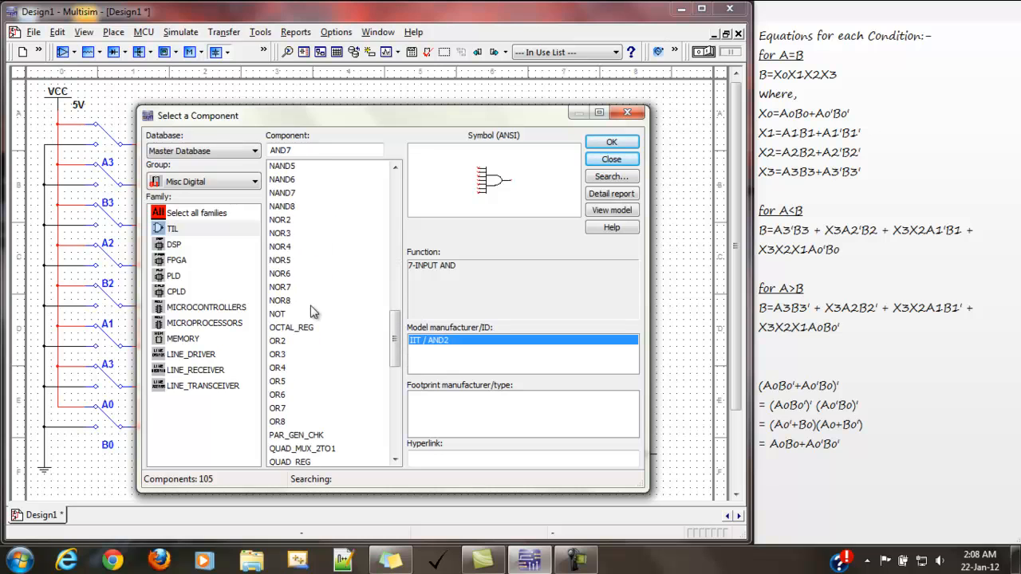
click(289, 369)
click(611, 144)
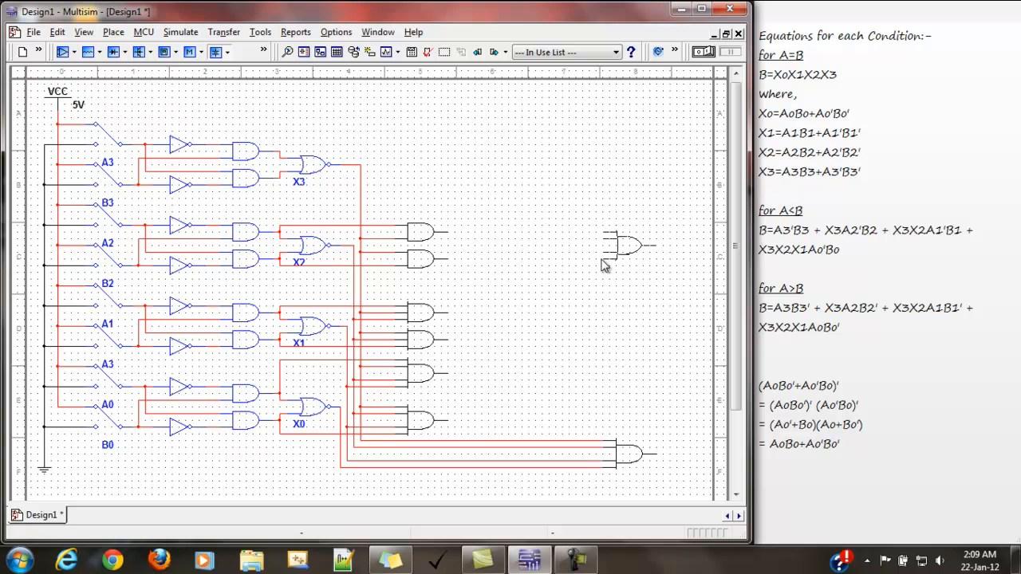
click(604, 265)
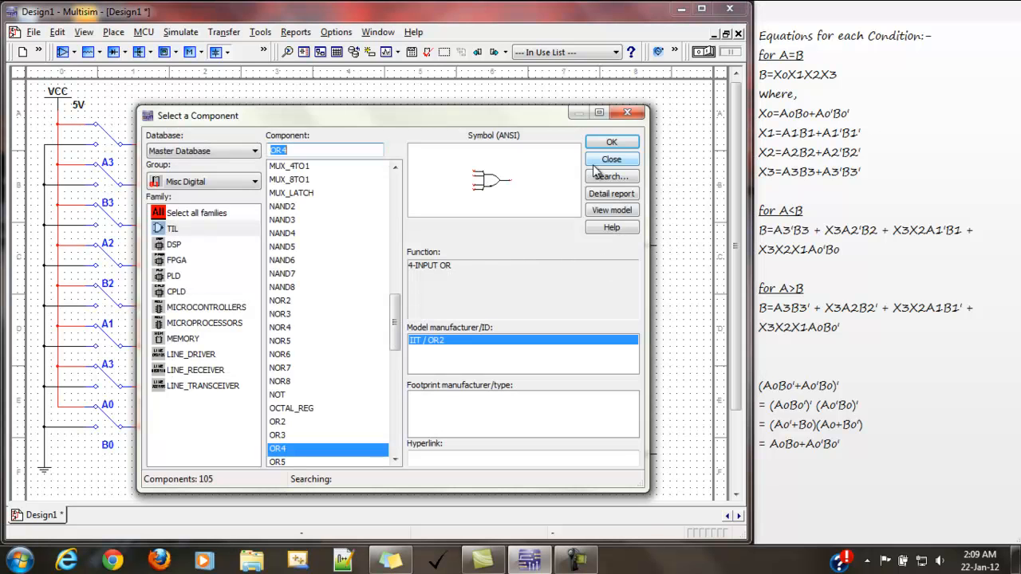
click(611, 159)
Override the schematic global display setting for the OR4 gate and hide its labels, values, RefDes and attributes
click(624, 243)
right_click(625, 243)
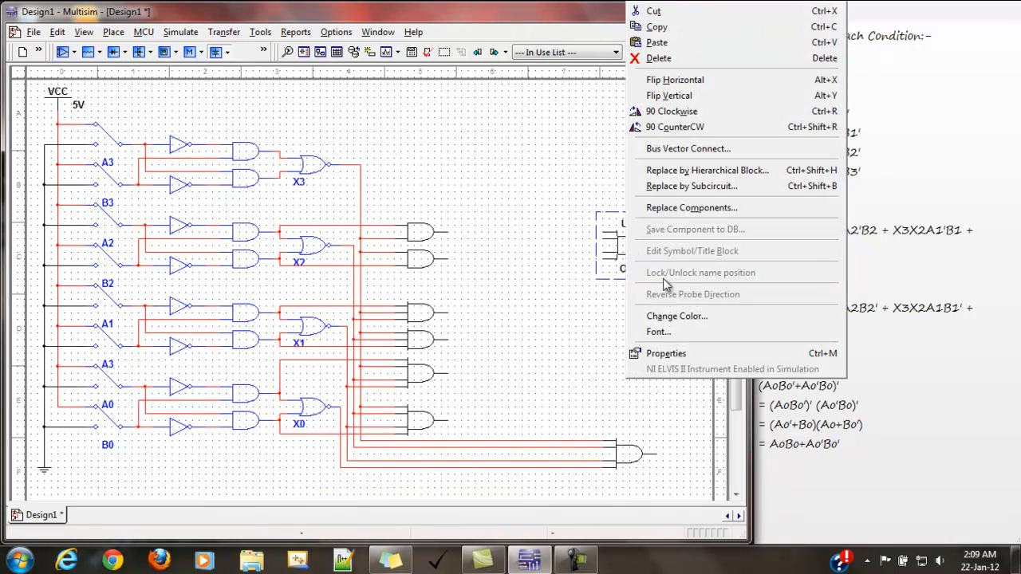
click(667, 353)
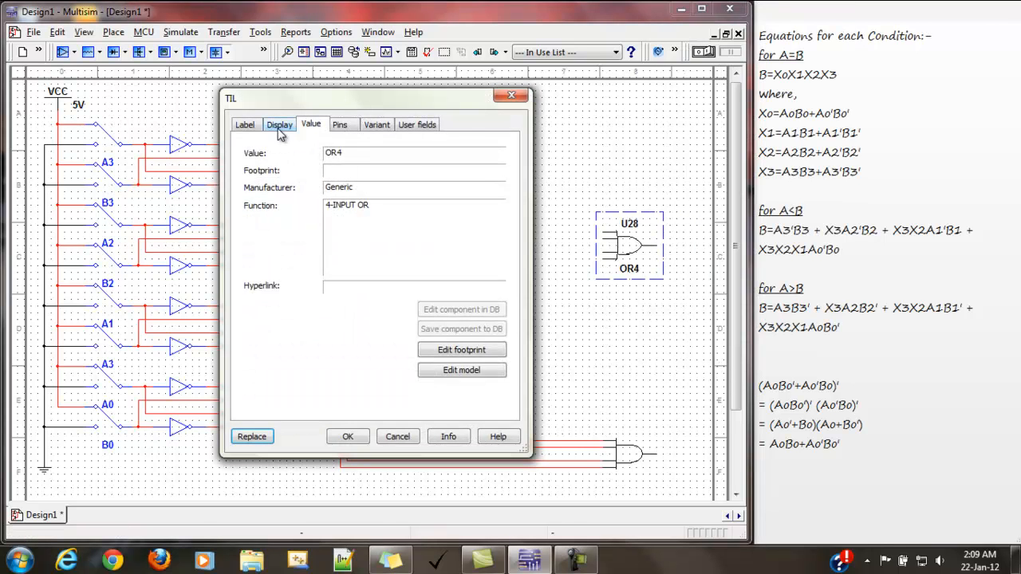
click(279, 128)
click(279, 153)
click(271, 169)
click(270, 184)
click(271, 228)
click(273, 243)
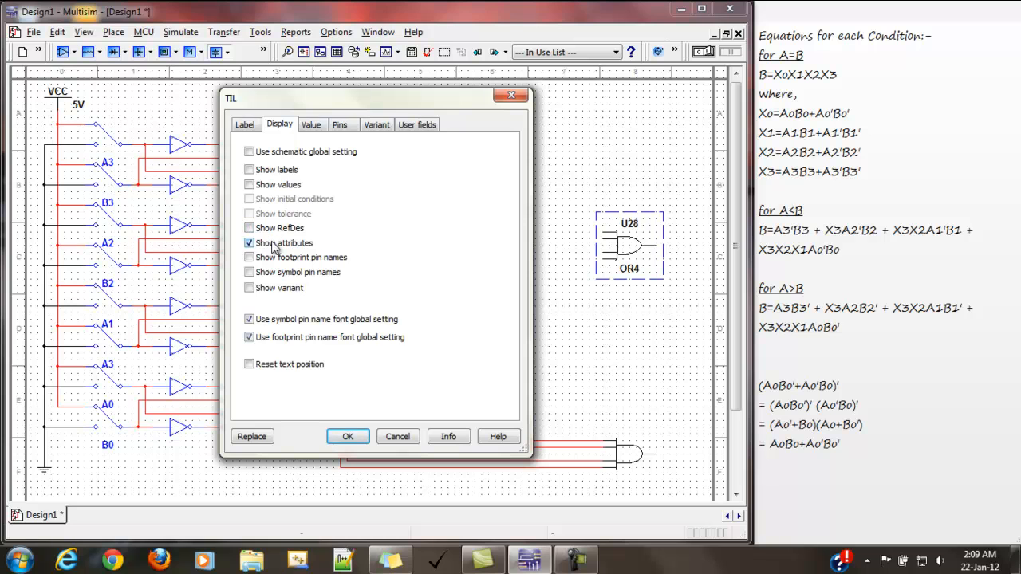
click(345, 435)
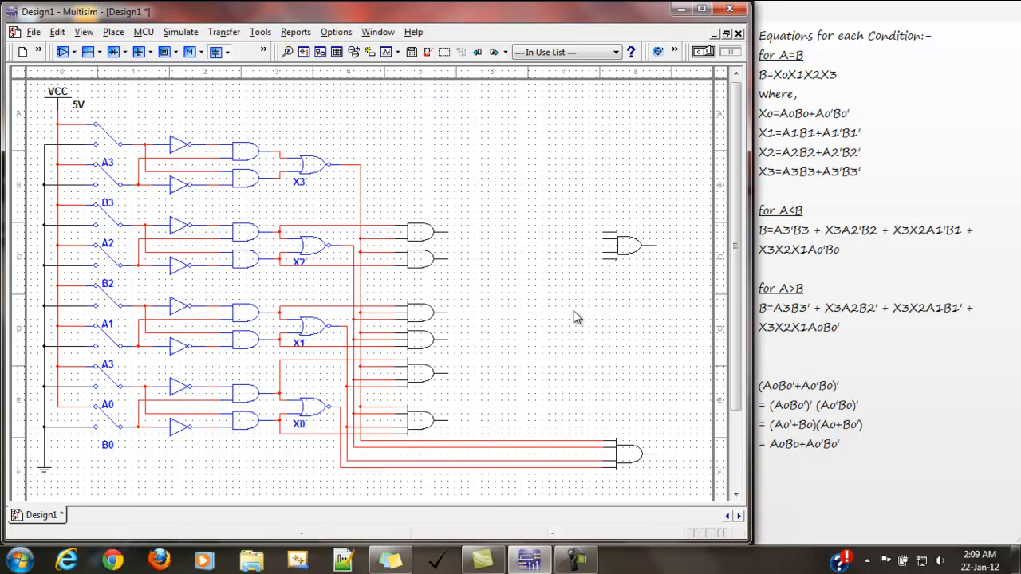
Copy the OR4 gate and paste the duplicate below it, level with the lower AND3 gate
right_click(615, 265)
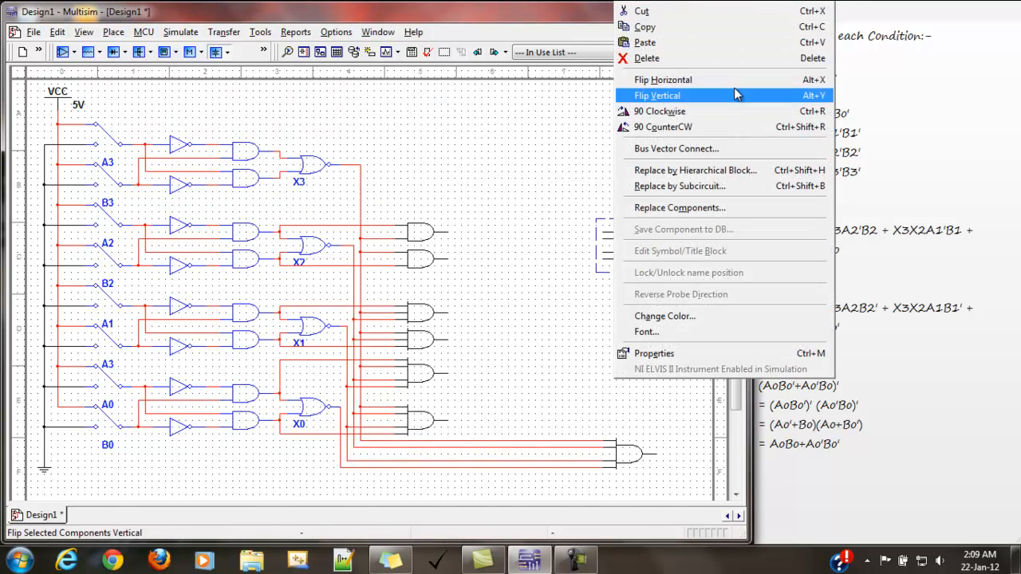
click(654, 28)
right_click(633, 297)
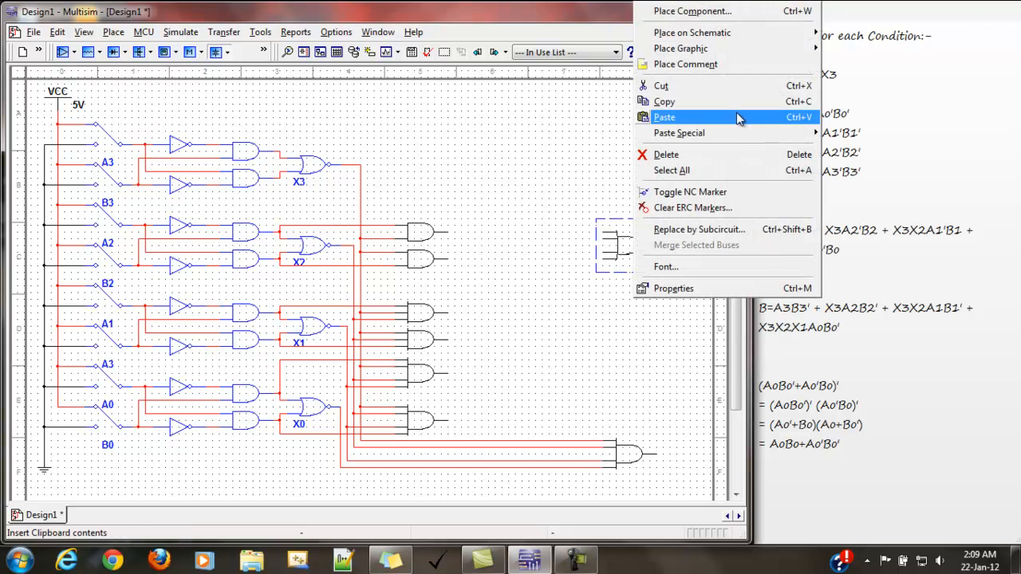
click(724, 117)
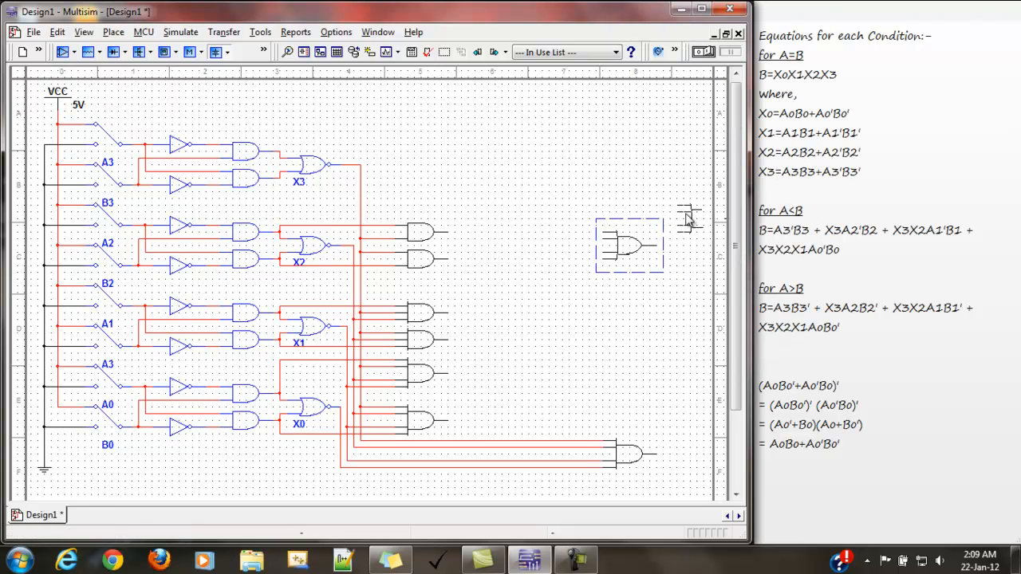
click(604, 362)
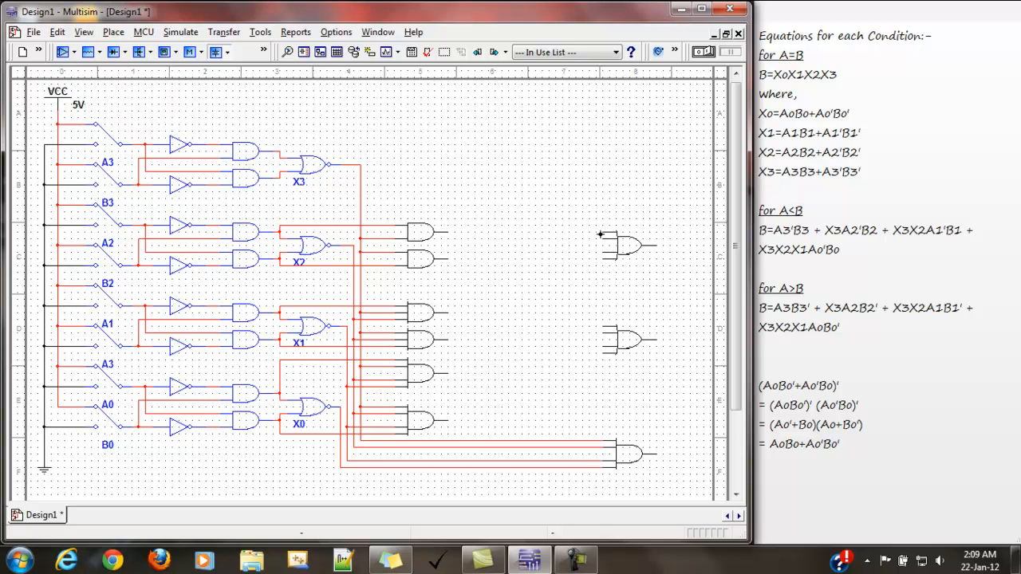
Wire the upper OR4 gate's four inputs to the outputs of X3's upper AND gate and the upper AND2, AND3 and AND4 gates
click(604, 232)
click(280, 151)
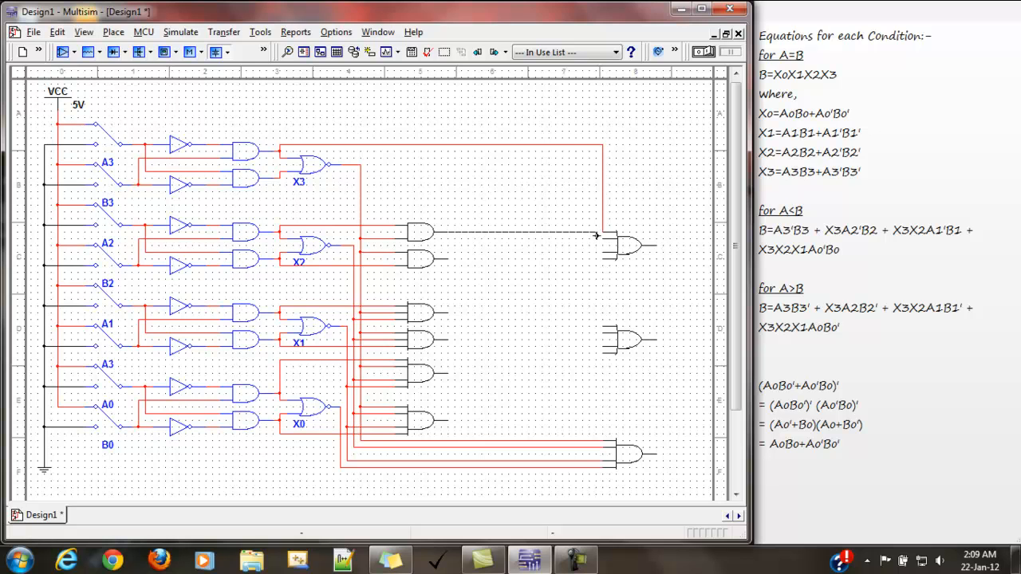
click(599, 235)
click(461, 312)
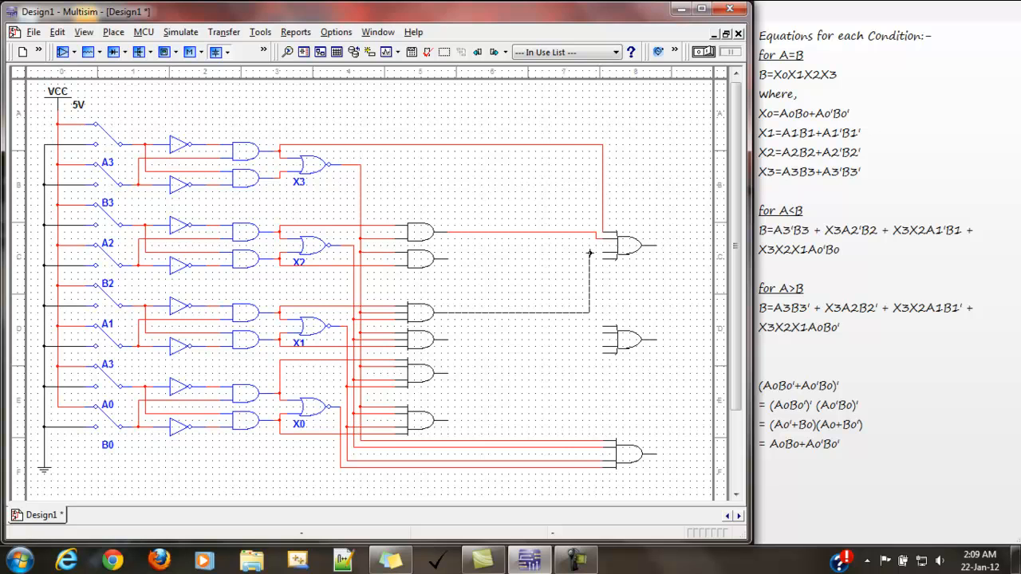
click(594, 243)
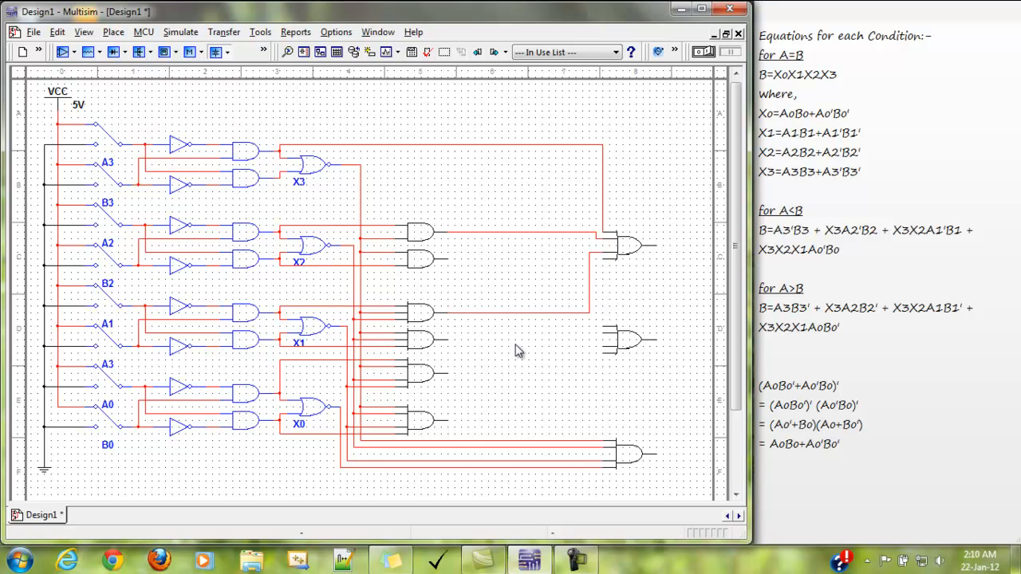
click(445, 373)
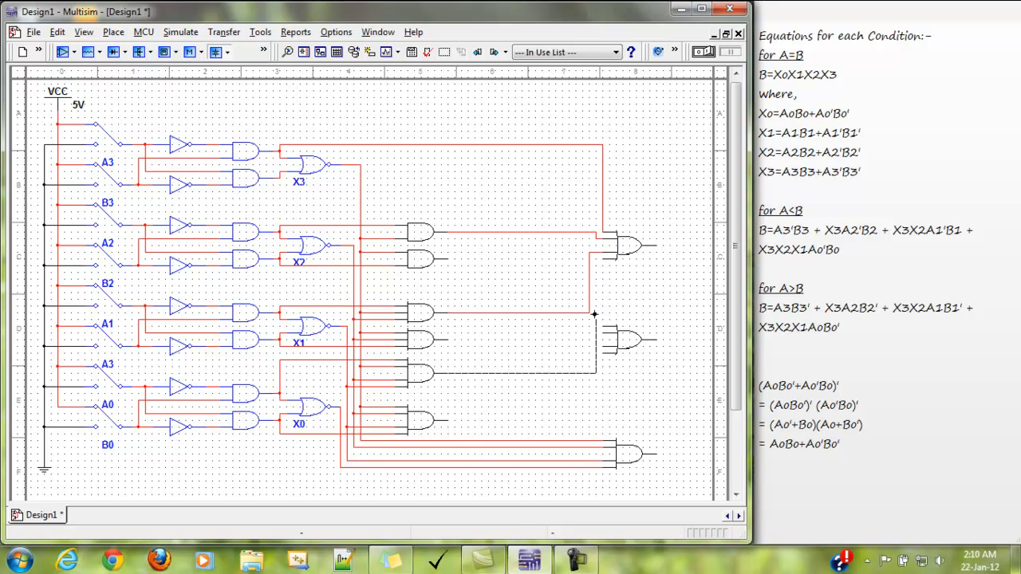
click(604, 258)
Wire the lower OR4 gate's four inputs to the outputs of X3's lower AND gate and the lower AND2, AND3 and AND4 gates
click(605, 328)
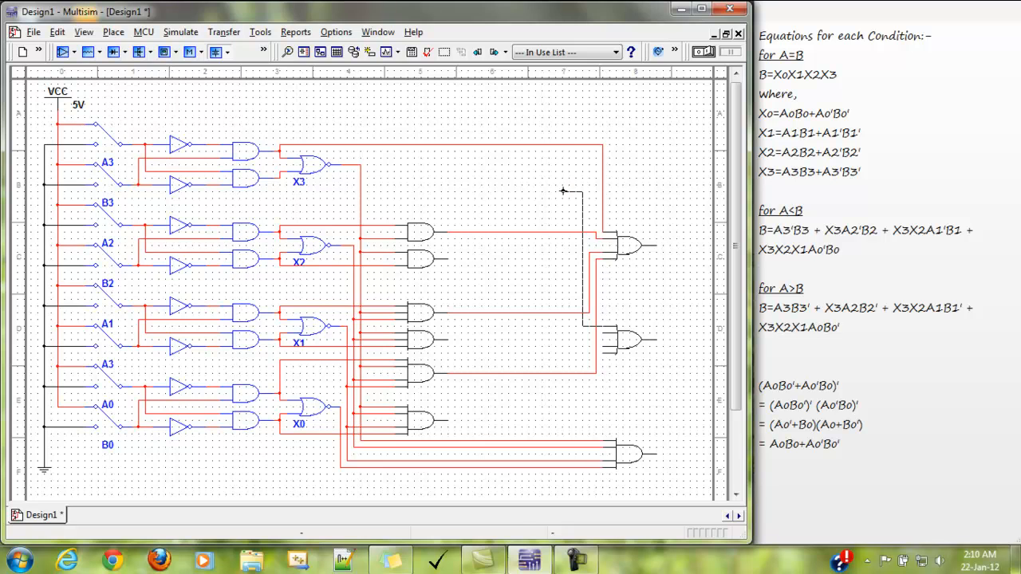
click(283, 185)
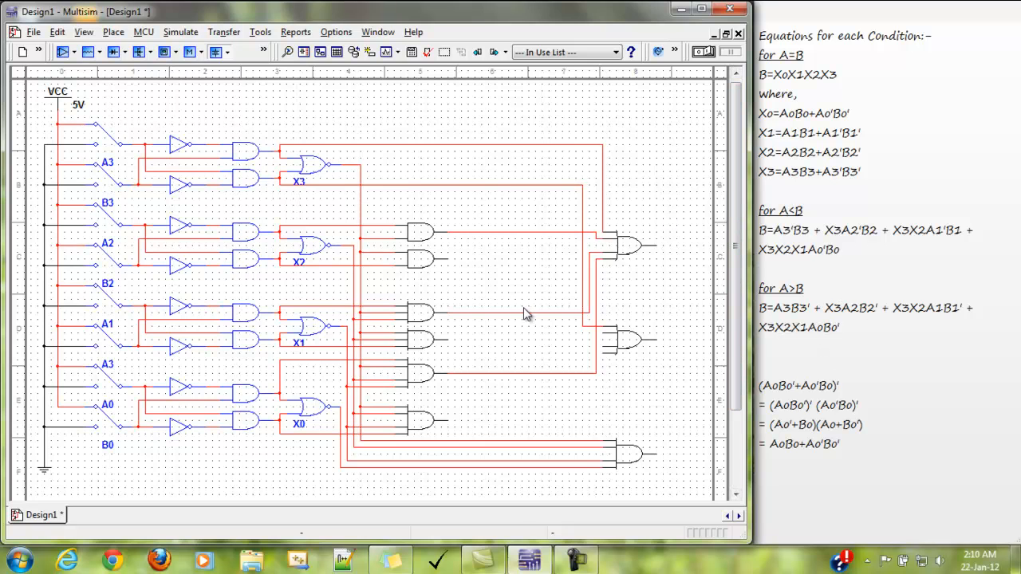
click(603, 334)
click(447, 259)
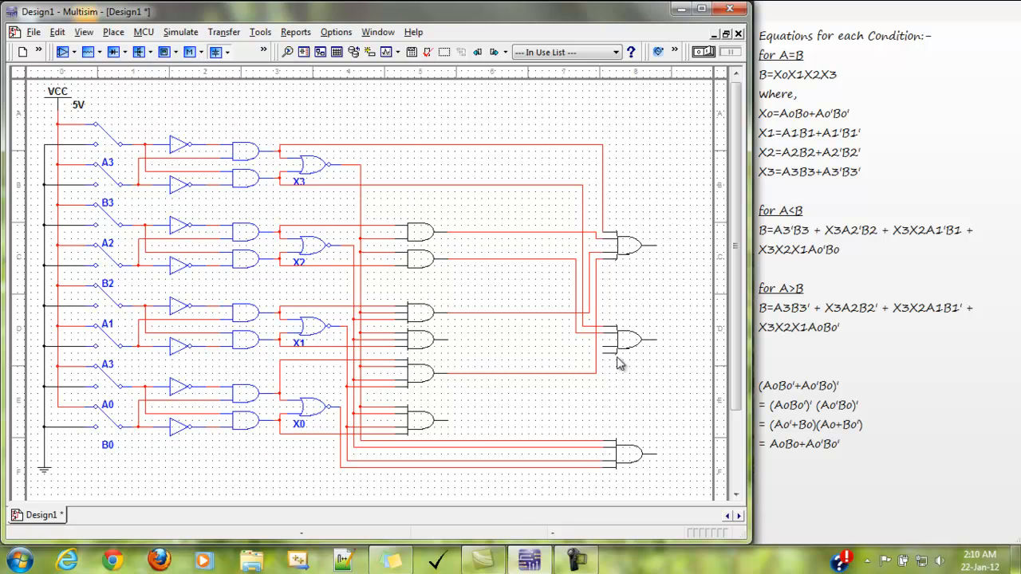
click(447, 340)
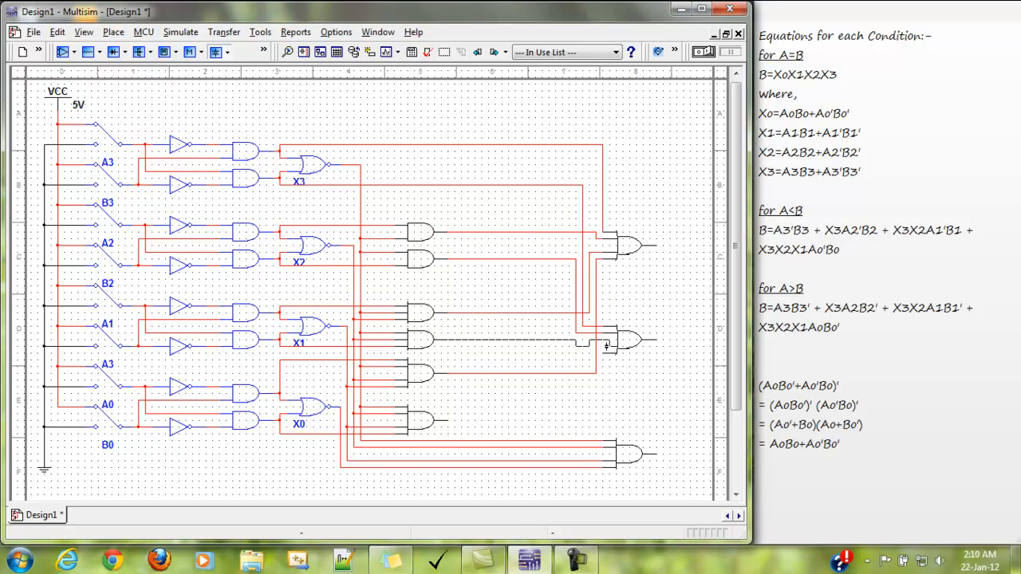
click(604, 347)
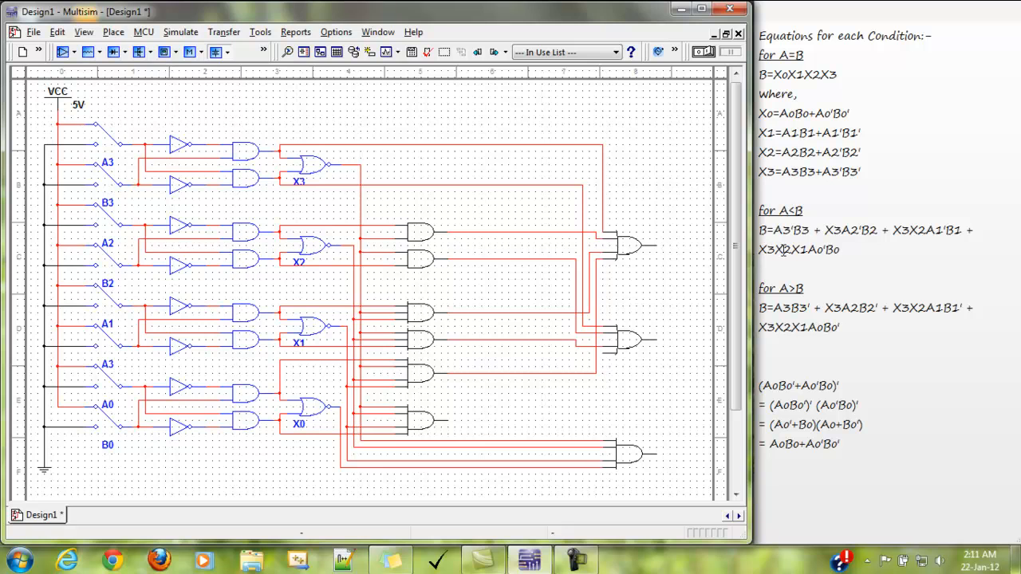
click(447, 420)
click(614, 351)
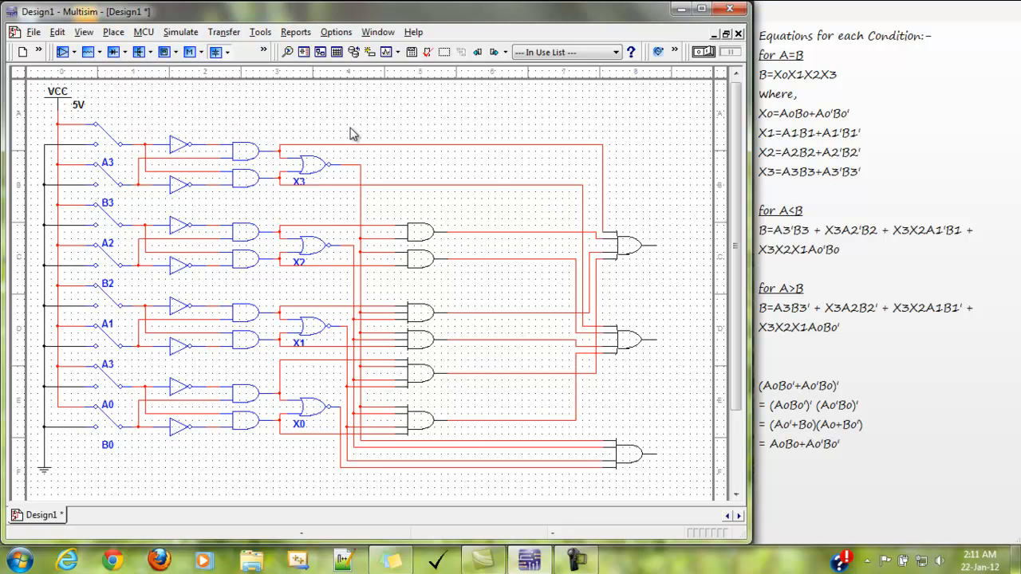
Place a PROBE_DIG_GREEN from the Indicators PROBE family just above the upper OR4 gate's output
click(113, 32)
click(122, 50)
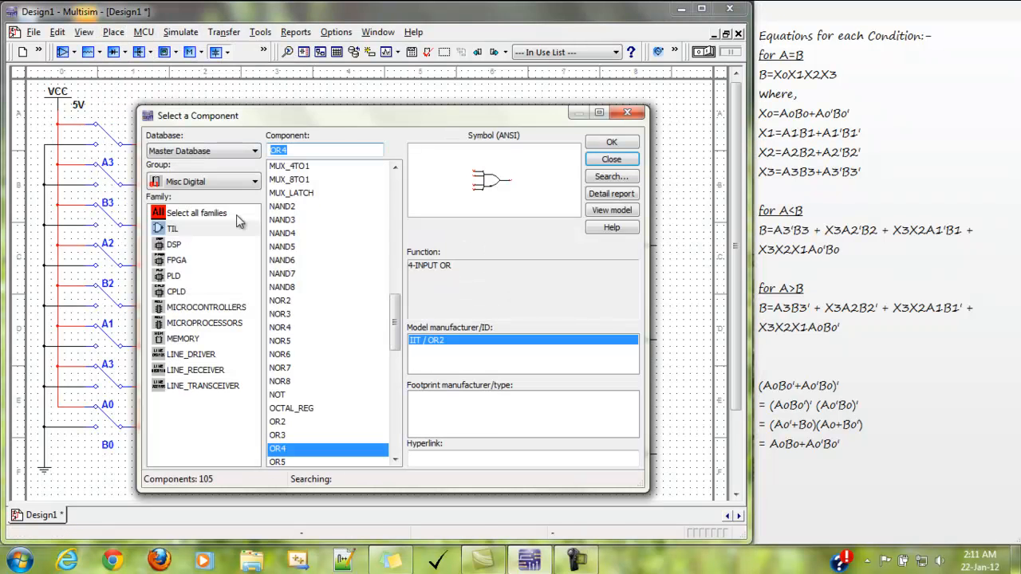
click(200, 183)
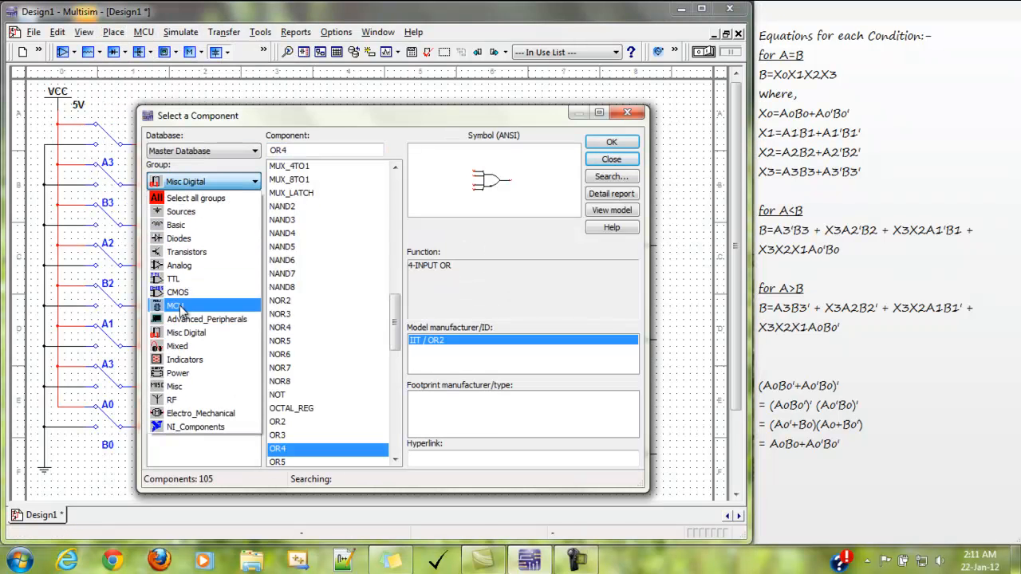
click(182, 360)
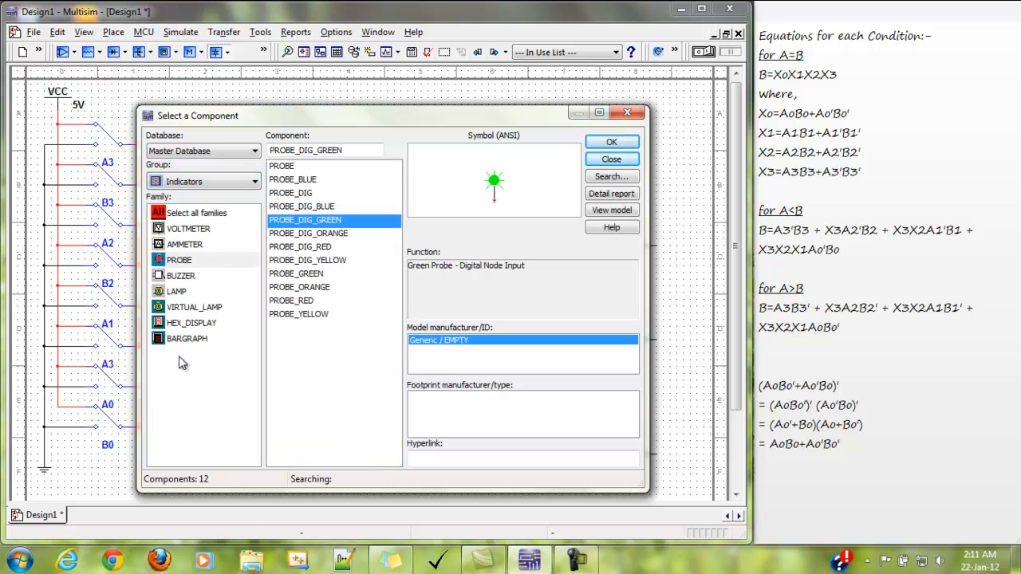
click(185, 262)
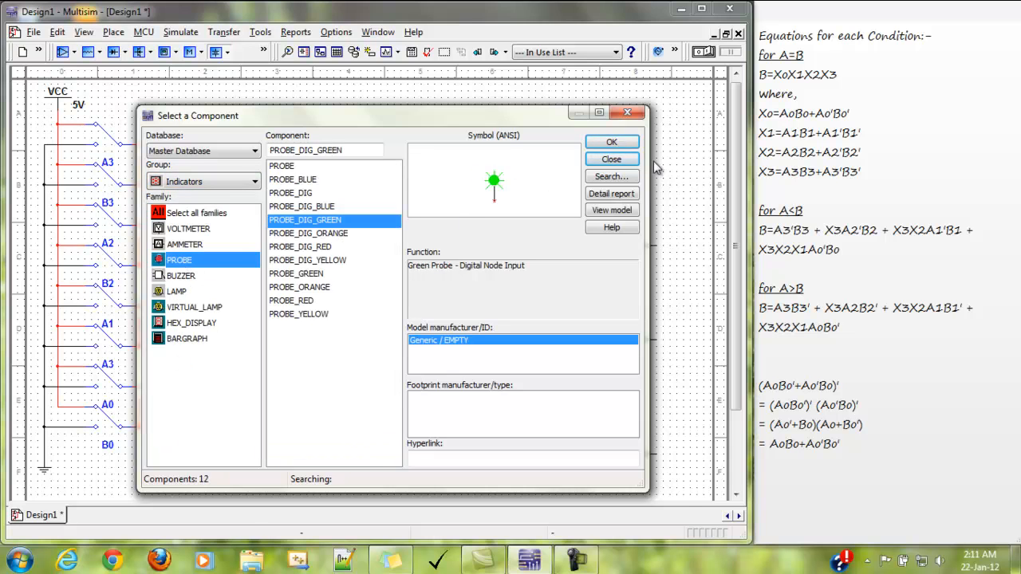
click(635, 143)
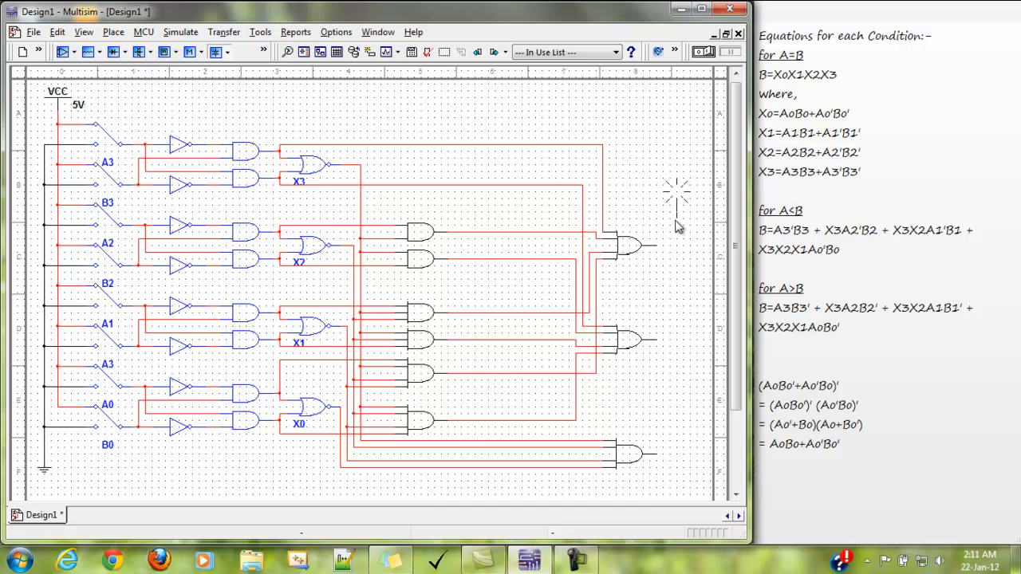
click(676, 214)
click(612, 159)
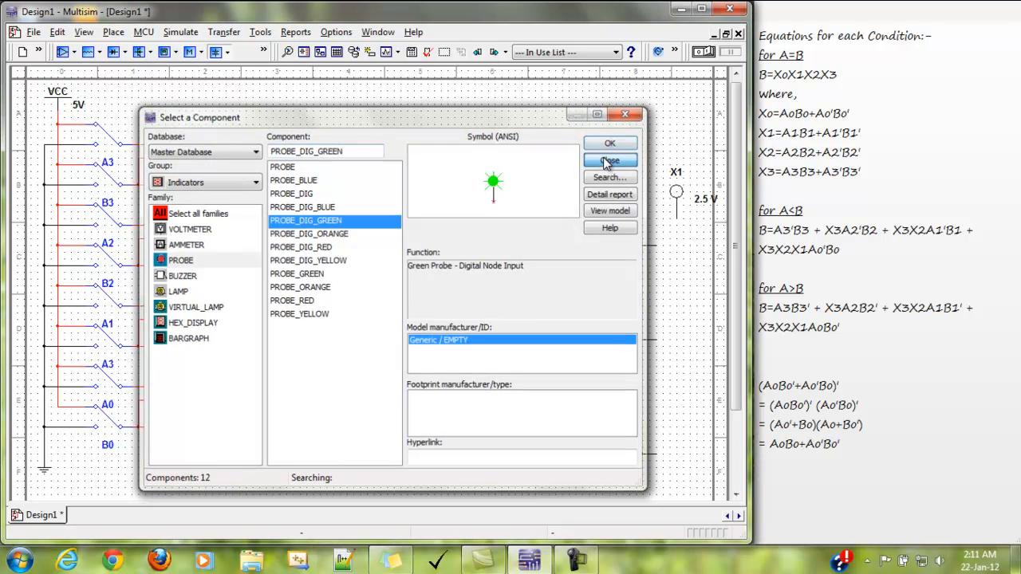
Override the schematic global display setting for the green probe and hide its values, RefDes and attributes
right_click(678, 209)
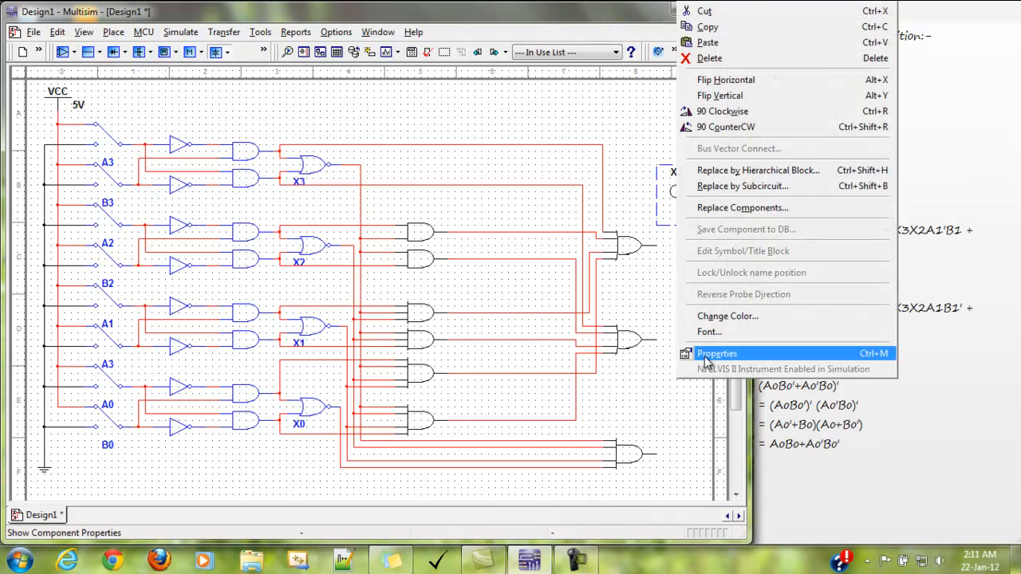
click(703, 349)
click(278, 125)
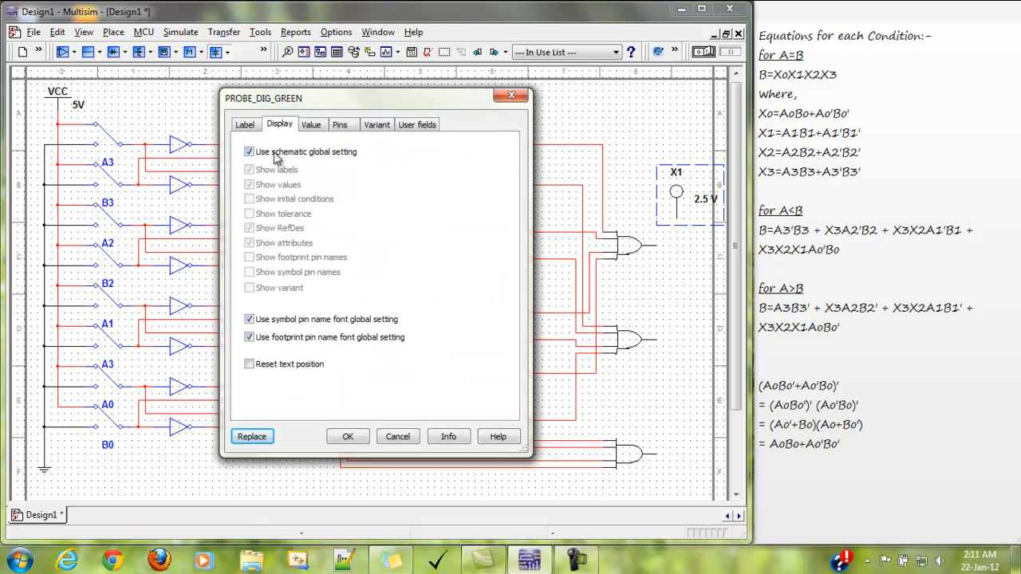
click(276, 153)
click(273, 188)
click(278, 229)
click(279, 244)
Label the green probe A<B and apply its property changes
click(244, 125)
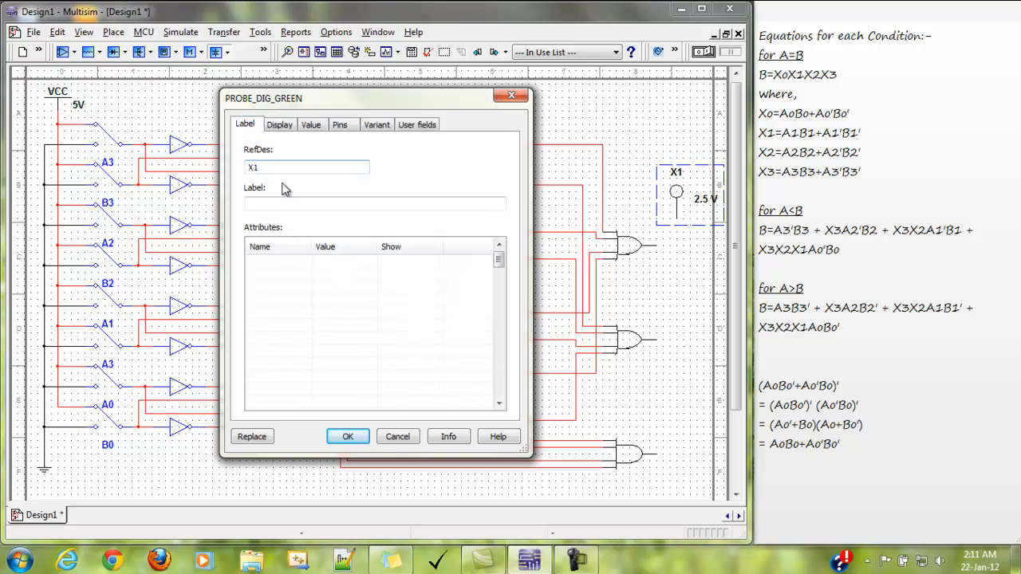
click(271, 205)
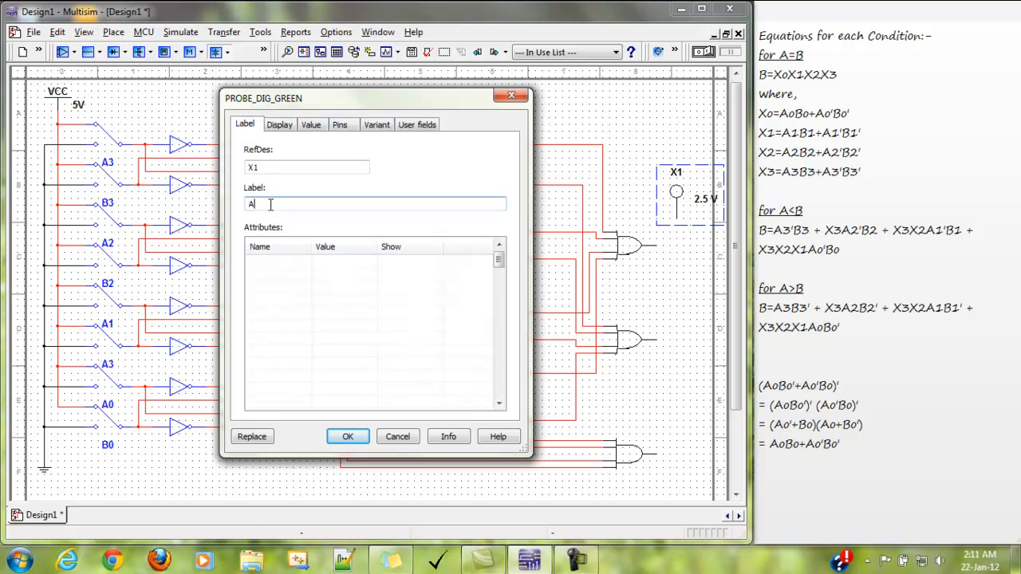
text(A<B)
key(Return)
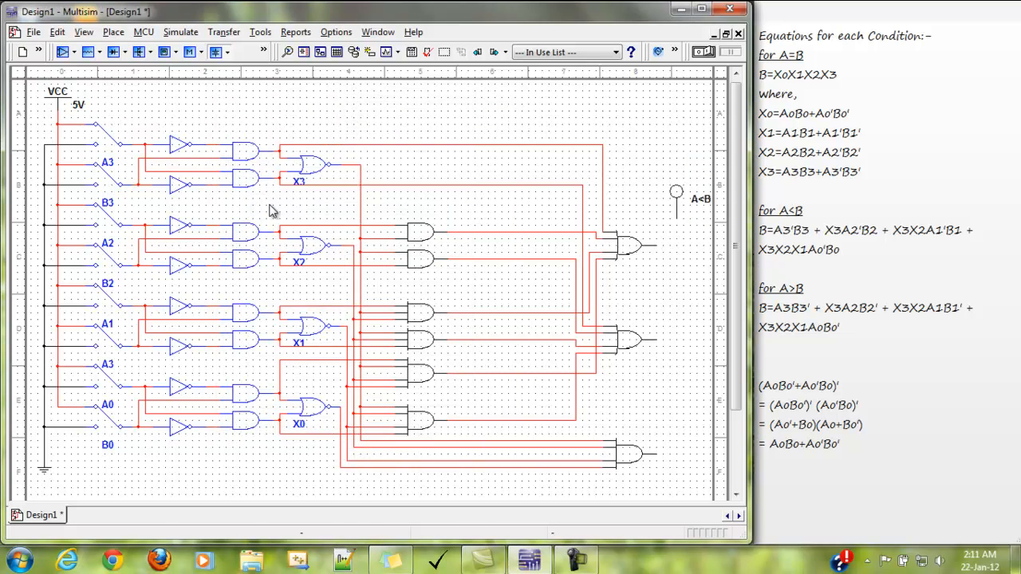
Copy the A<B probe and paste one duplicate above the lower OR4 gate's output and another above the output AND4's output
right_click(677, 209)
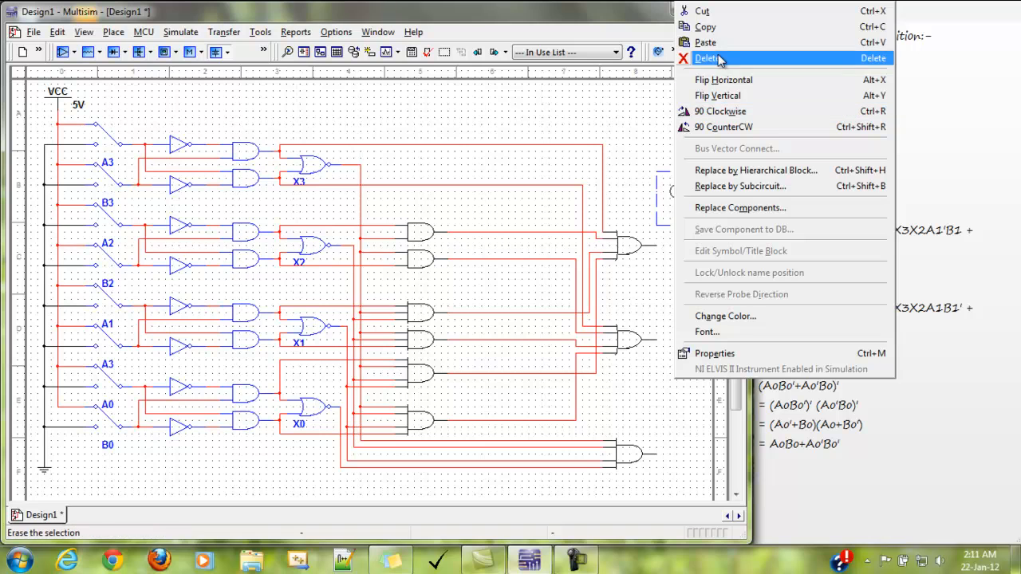
click(706, 26)
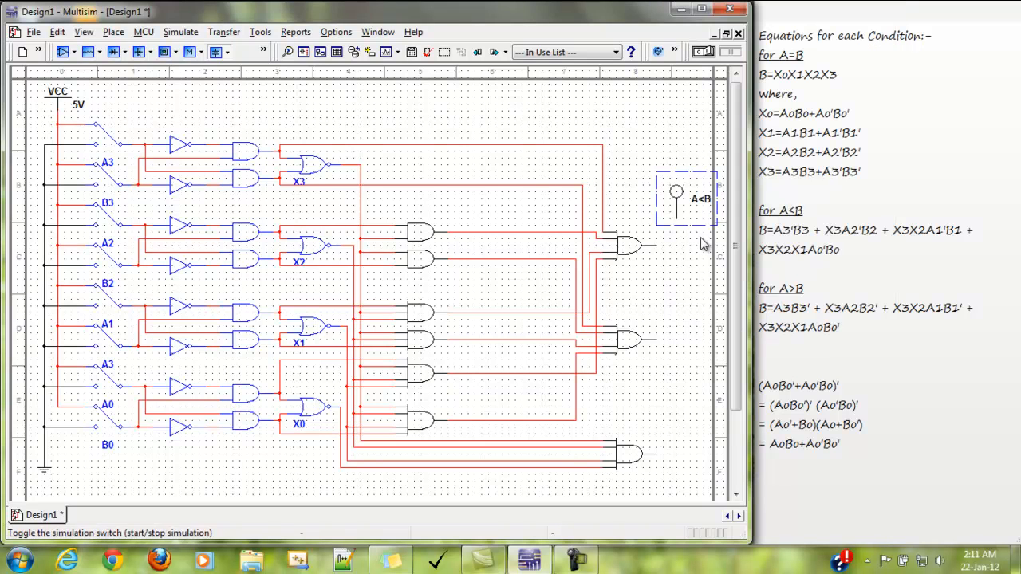
right_click(681, 281)
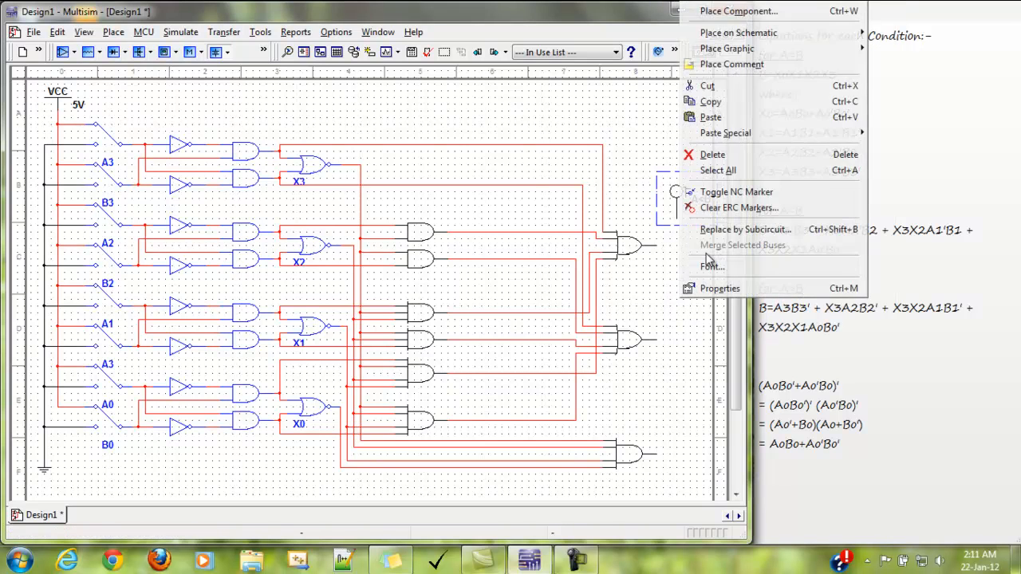
click(713, 117)
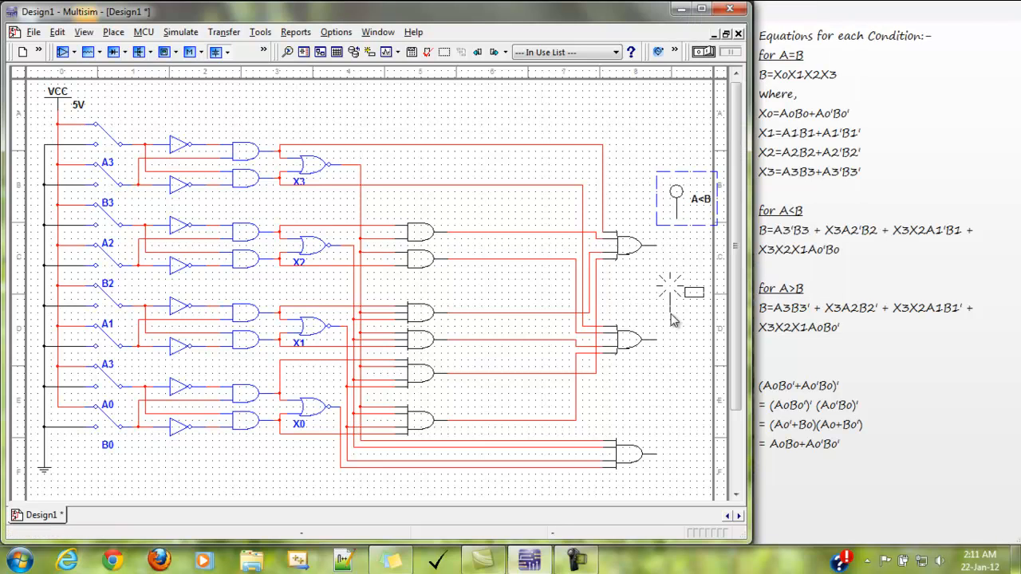
click(675, 319)
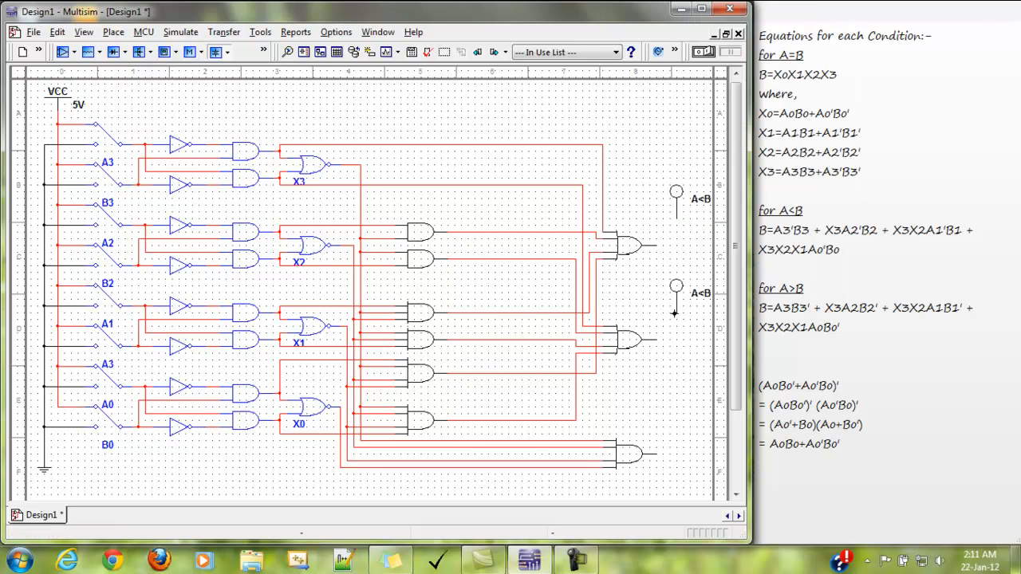
right_click(673, 406)
click(709, 216)
click(675, 430)
Wire the outputs of the output AND4, the lower OR4 and the upper OR4 to their respective probes
click(661, 454)
click(677, 409)
click(658, 341)
click(677, 293)
click(656, 245)
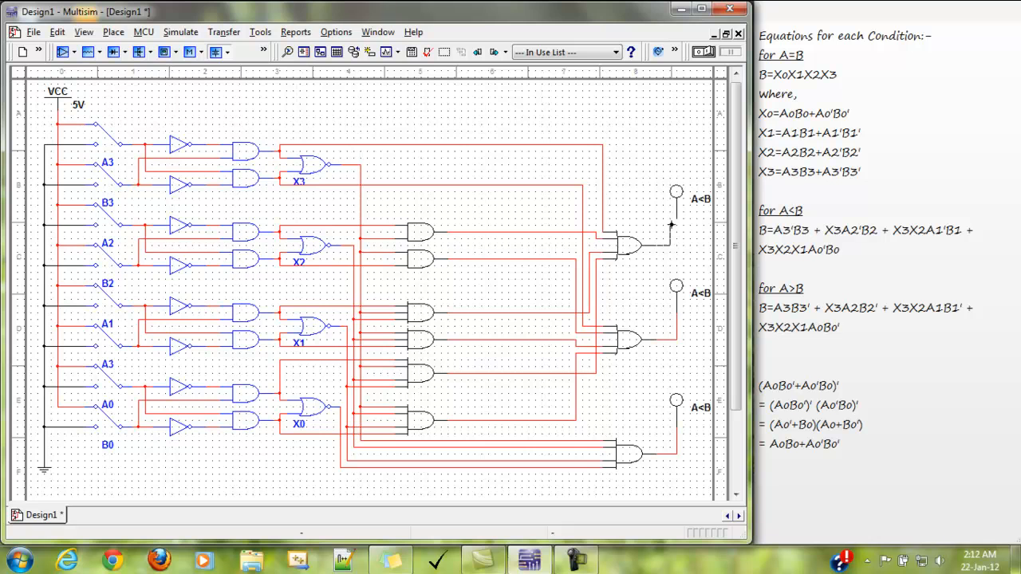
click(677, 199)
Change the label of the probe on the lower OR4 gate to A>B
double_click(702, 296)
click(259, 205)
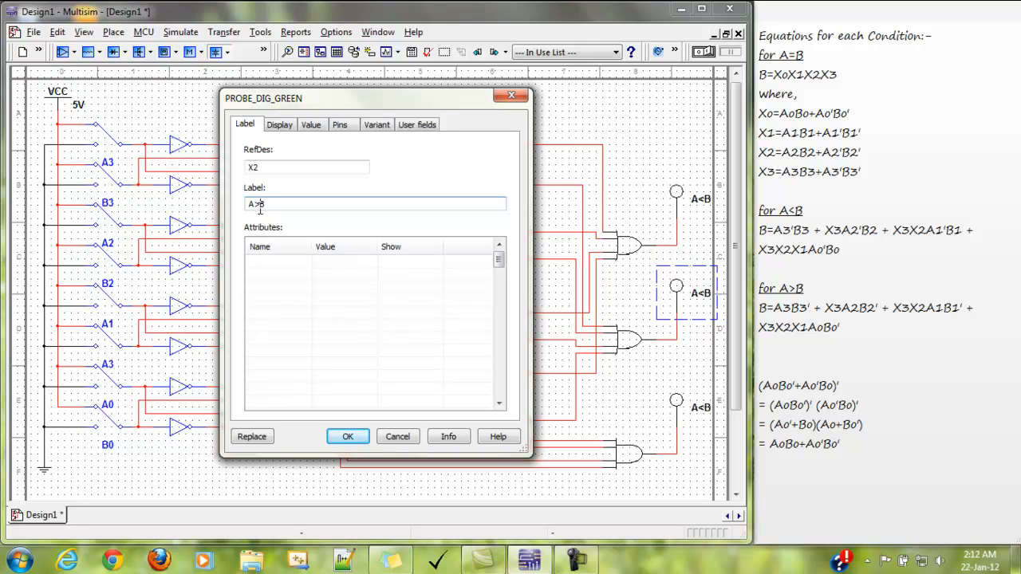
key(Return)
Change the label of the probe on the output AND4 gate to A=B
click(691, 406)
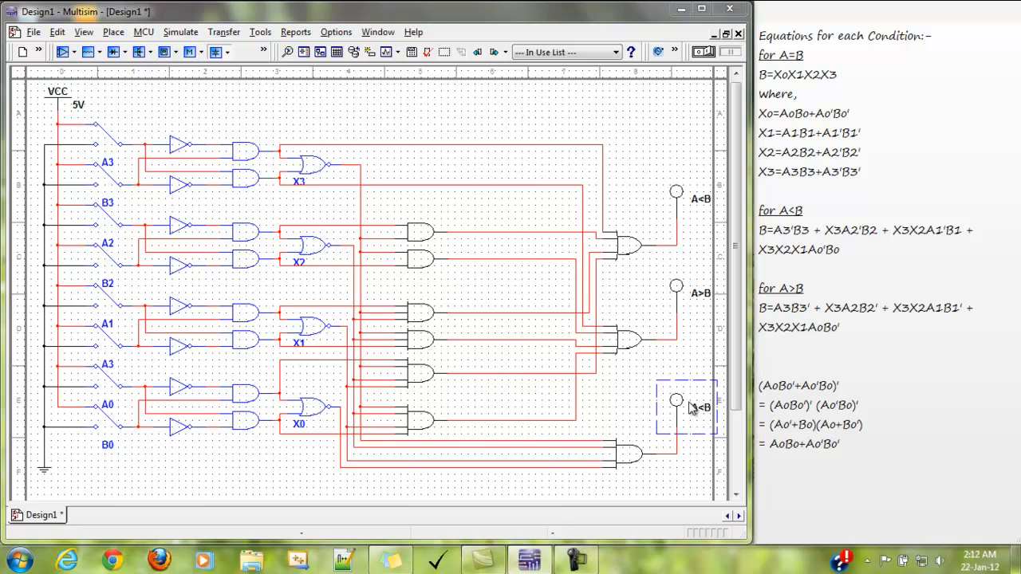
double_click(691, 405)
click(259, 204)
click(258, 204)
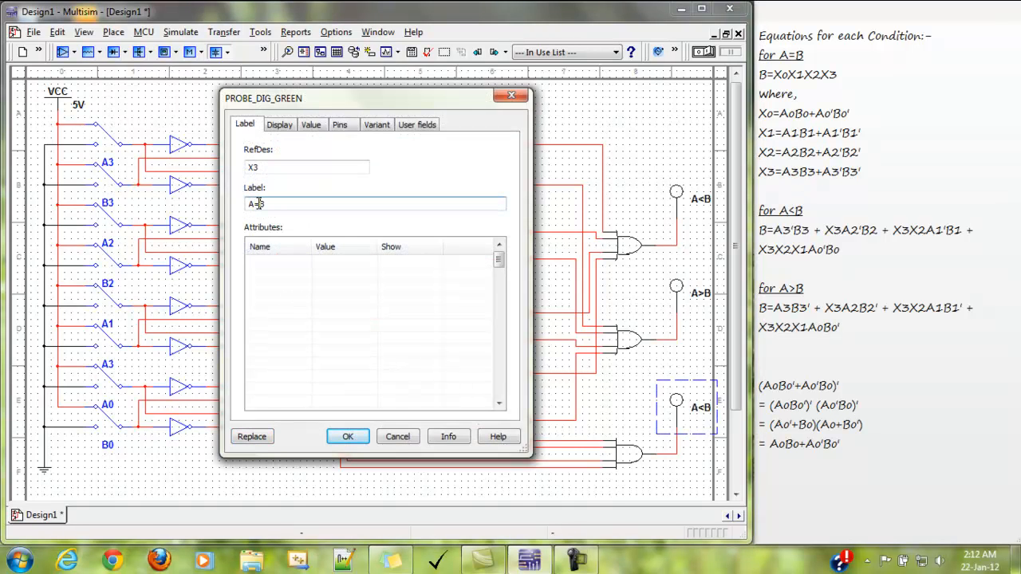
key(Return)
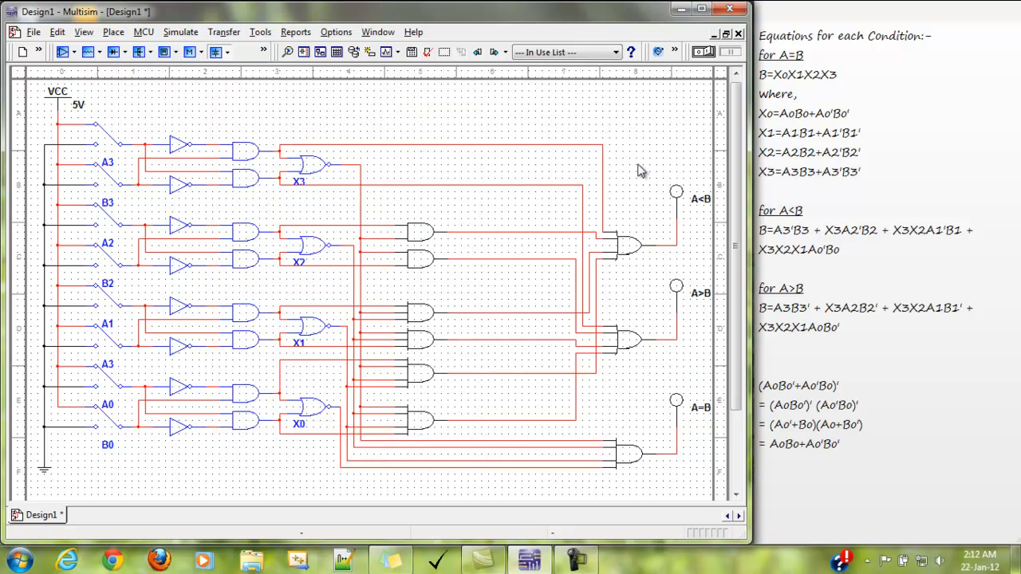
Run the simulation and test the comparator by switching B0 to ground, B0 back to VCC, and A0 to ground
click(705, 54)
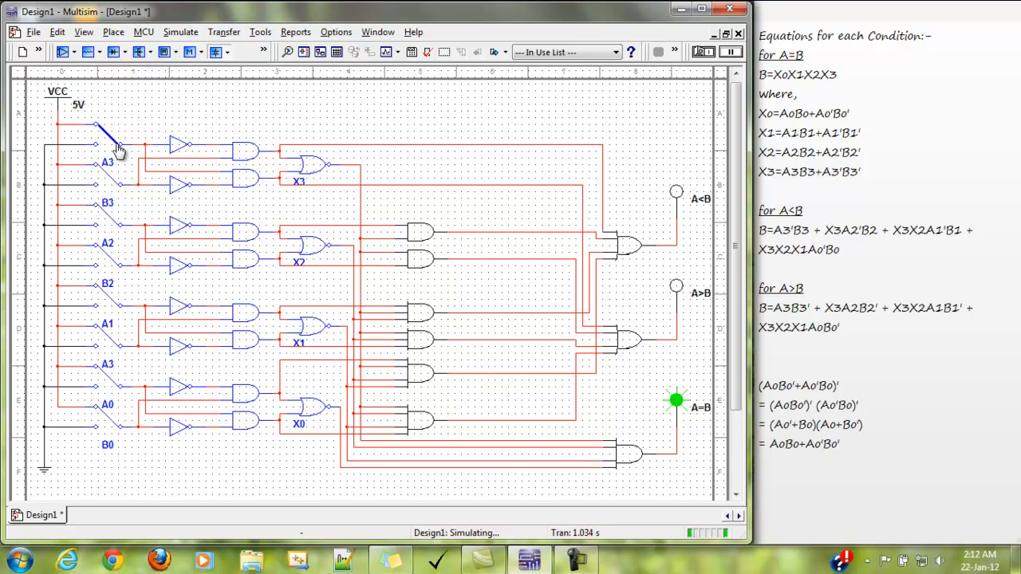
click(109, 423)
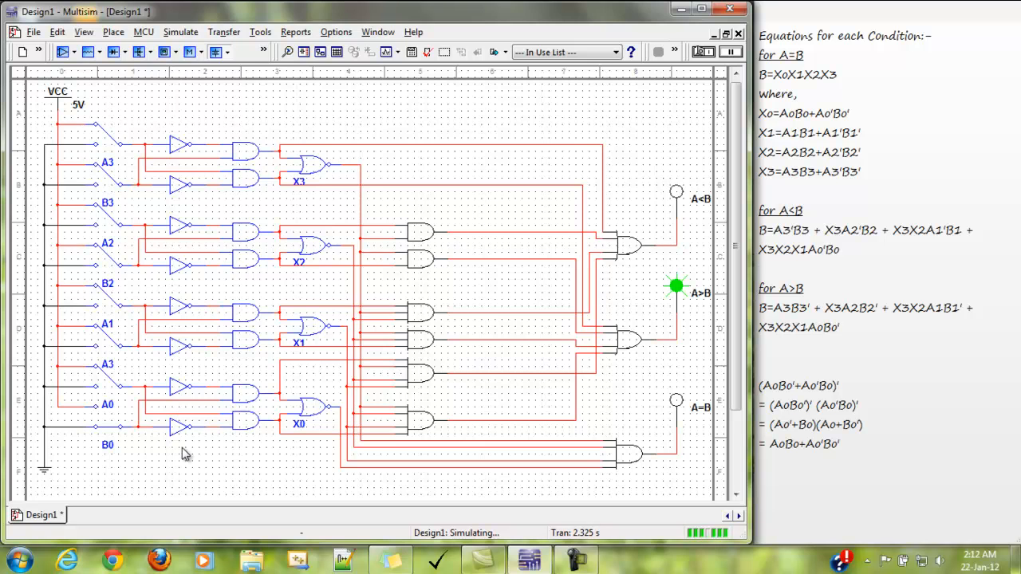
click(111, 431)
click(104, 381)
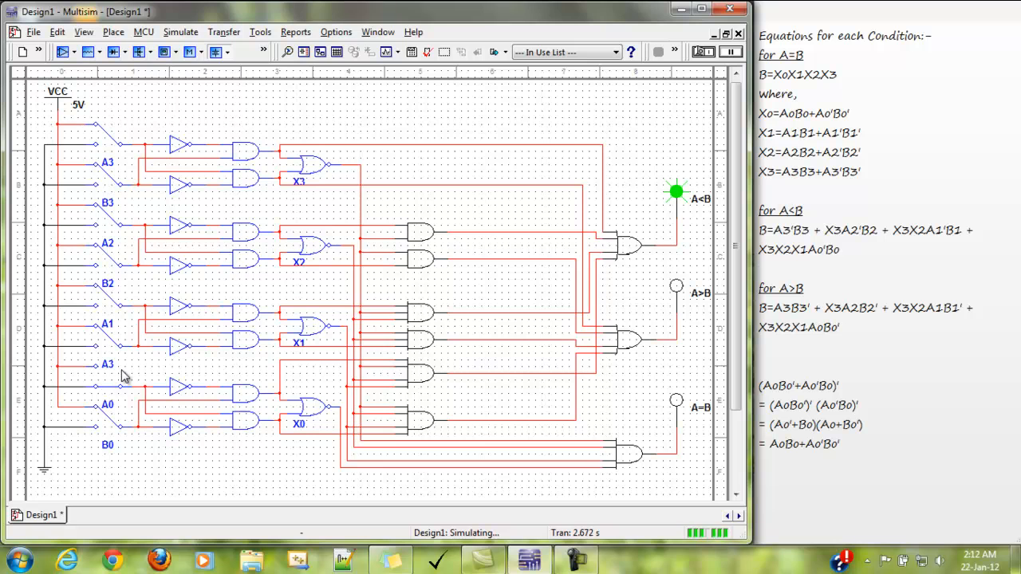